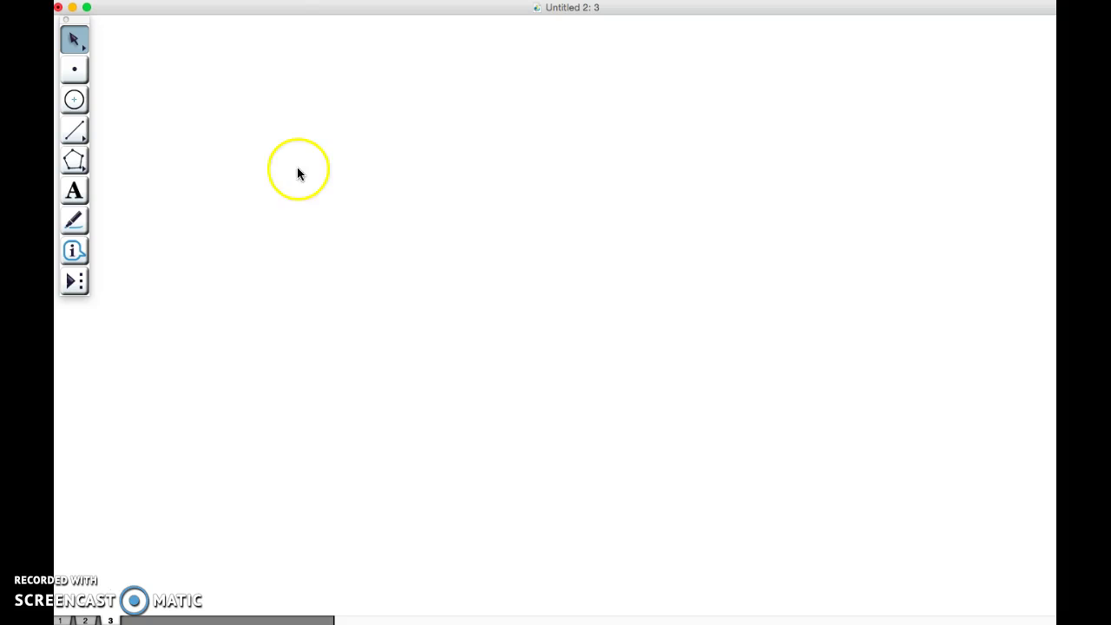
- Draw segment AB and measure its length, placing the 7.55 cm measurement aside
{"action": "left_click", "coordinate": [75, 130]}
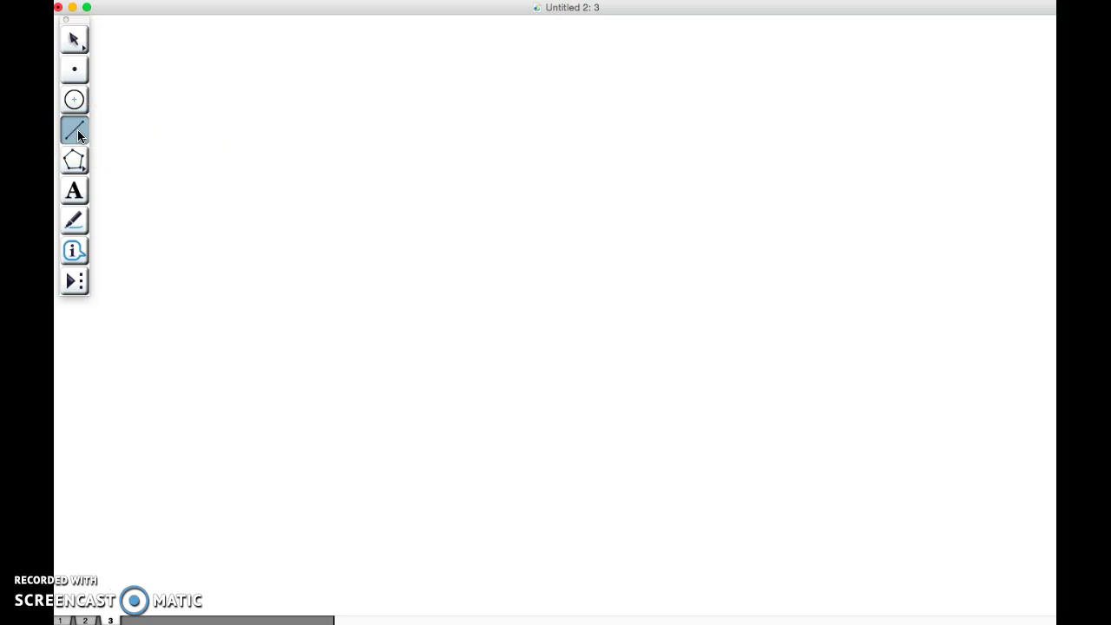
{"action": "left_click", "coordinate": [267, 217]}
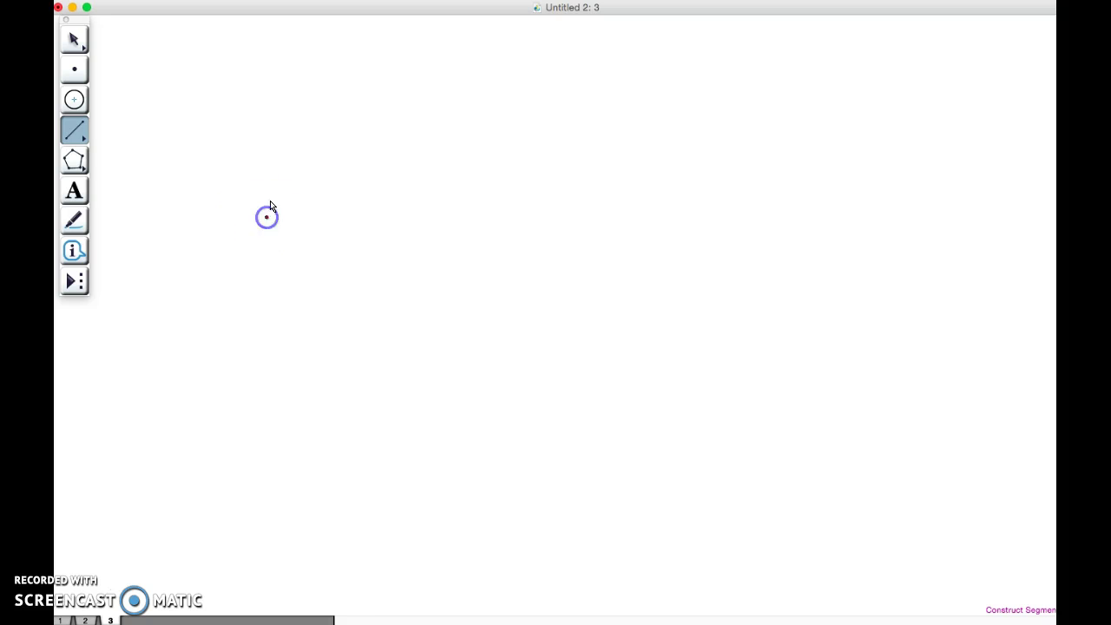
{"action": "left_click", "coordinate": [343, 87]}
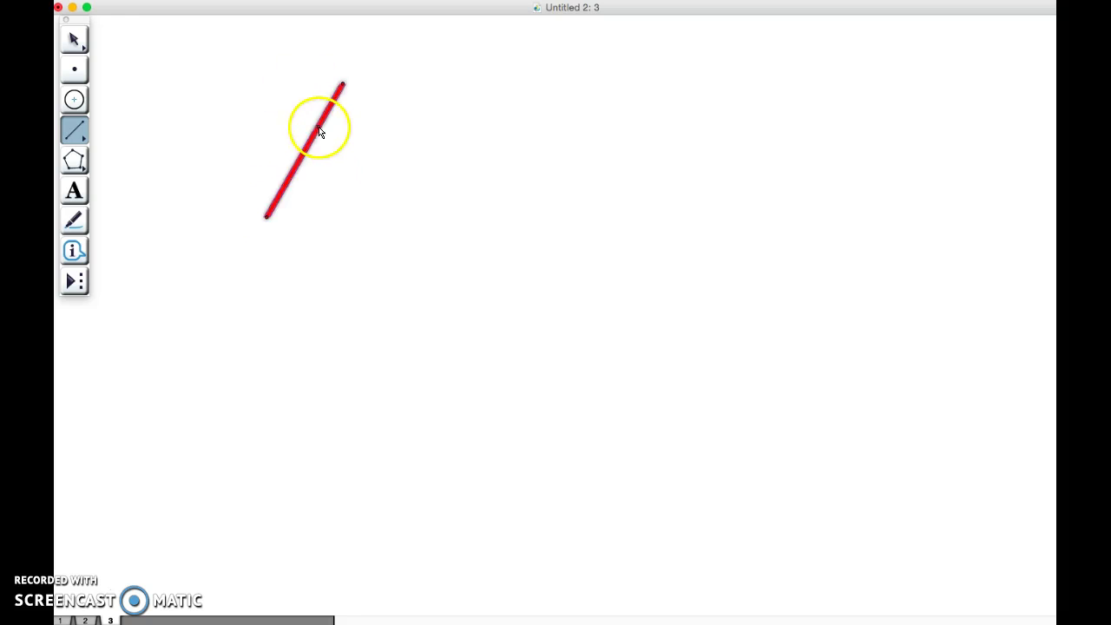
{"action": "left_click", "coordinate": [72, 40]}
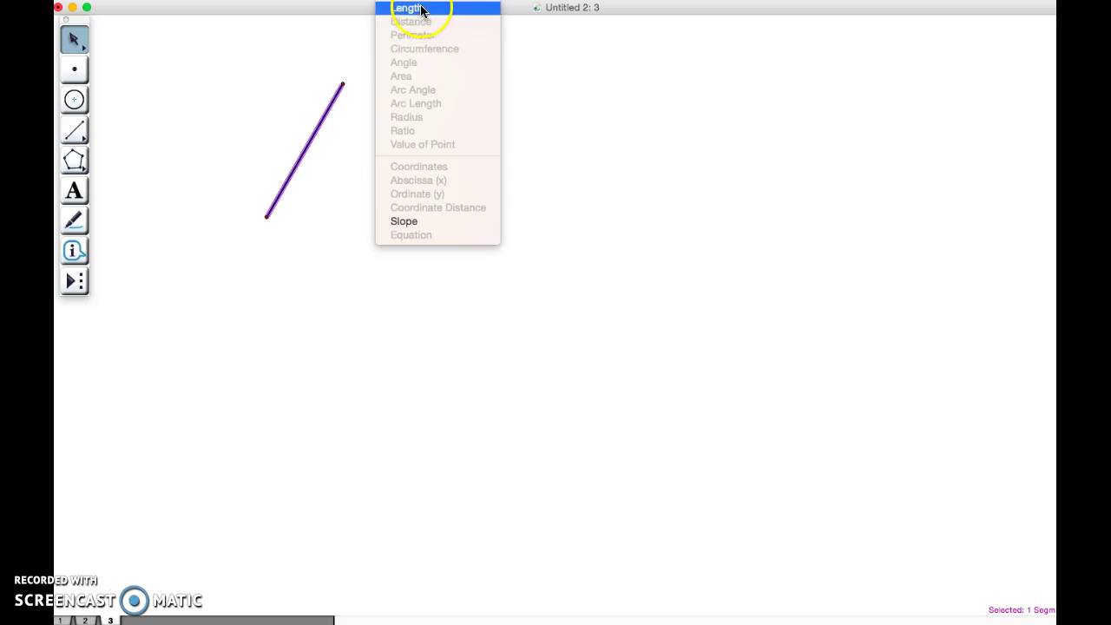
{"action": "left_click", "coordinate": [419, 7]}
{"action": "left_click_drag", "start_coordinate": [129, 29], "coordinate": [234, 61]}
{"action": "left_click", "coordinate": [485, 155]}
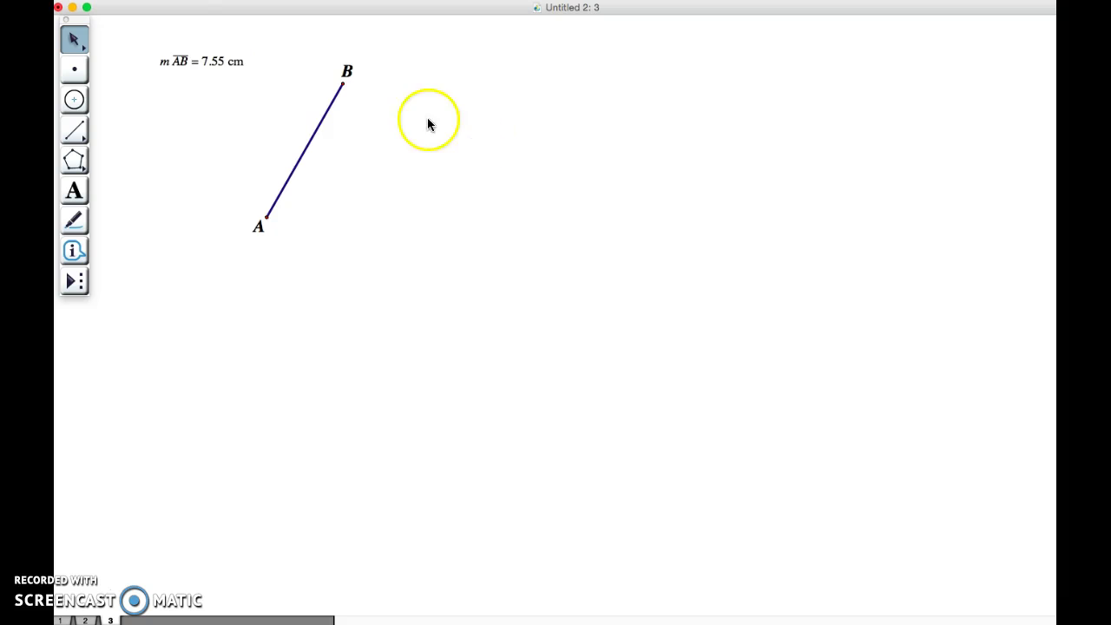
- Draw segment BC from B, measure it, and drag C until BC reads about 7.56 cm
{"action": "left_click", "coordinate": [74, 131]}
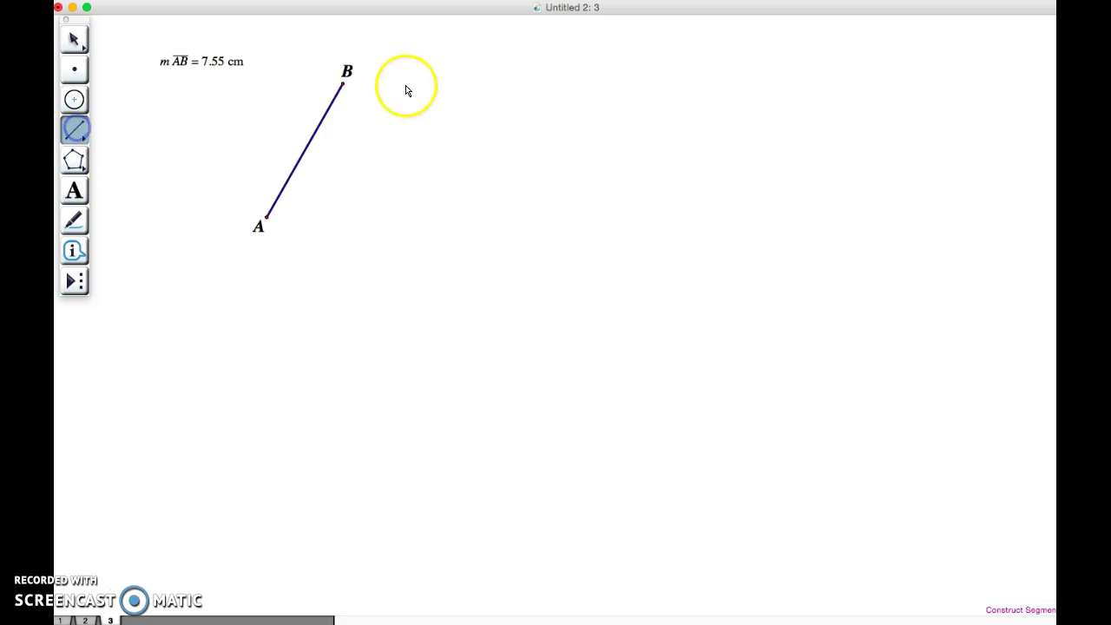
{"action": "left_click_drag", "start_coordinate": [344, 85], "coordinate": [435, 214]}
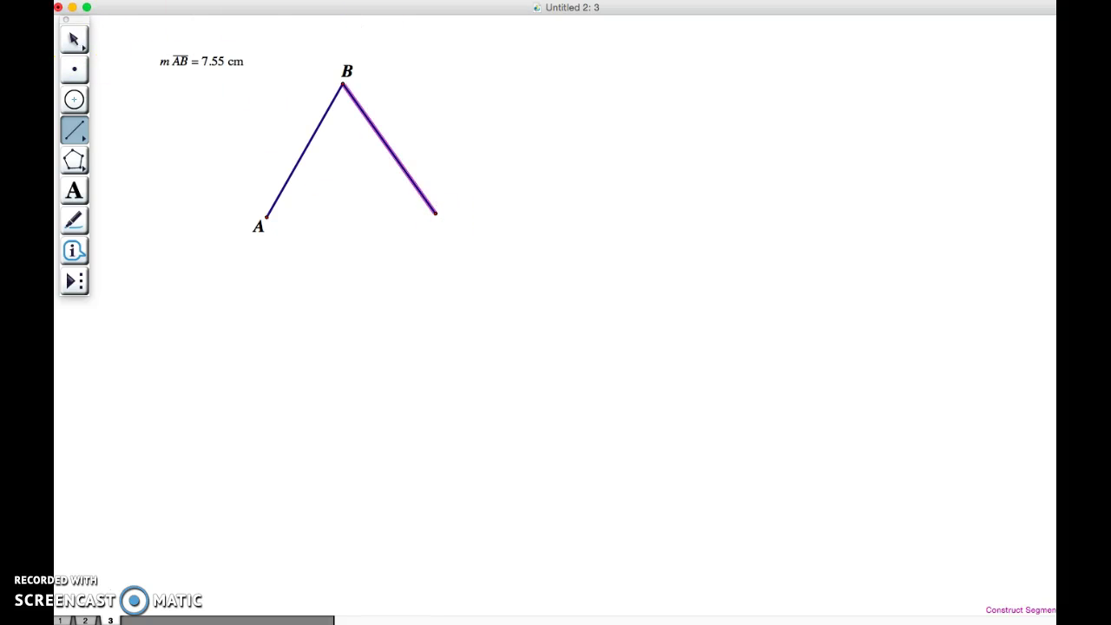
{"action": "left_click", "coordinate": [401, 1]}
{"action": "left_click", "coordinate": [420, 9]}
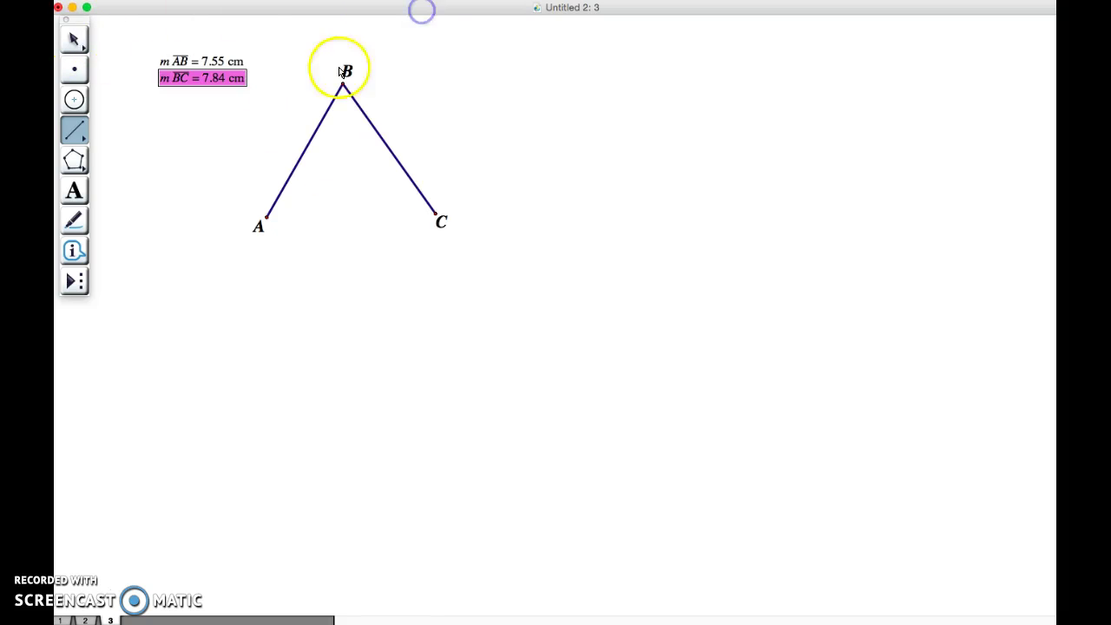
{"action": "left_click", "coordinate": [75, 41]}
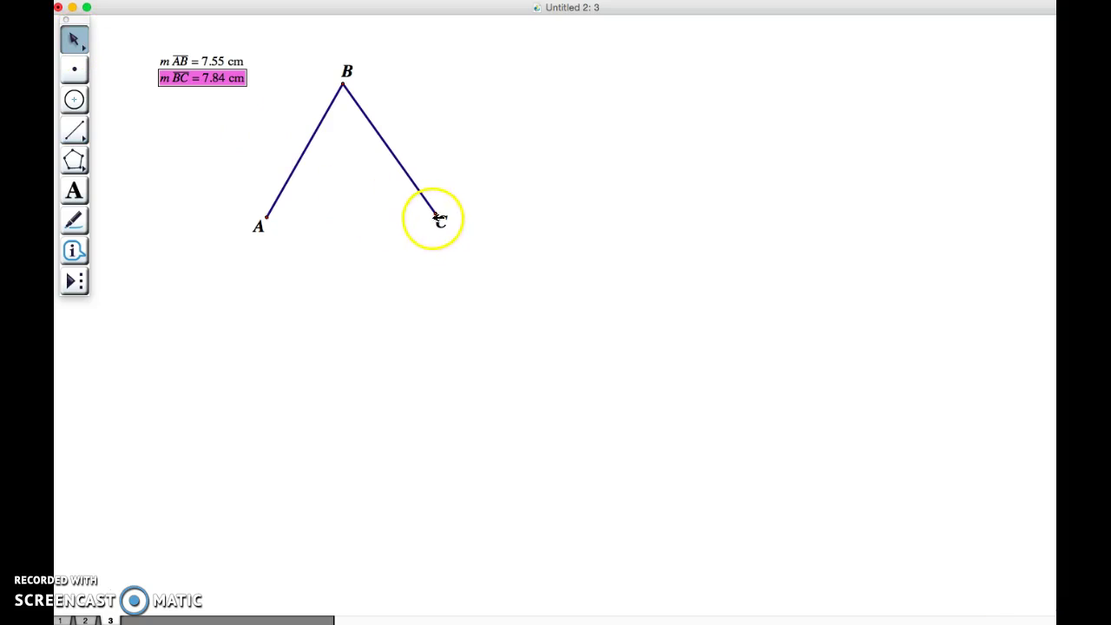
{"action": "left_click_drag", "start_coordinate": [439, 214], "coordinate": [434, 208]}
- Draw segment AC from A to C to close triangle ABC
{"action": "left_click", "coordinate": [135, 80]}
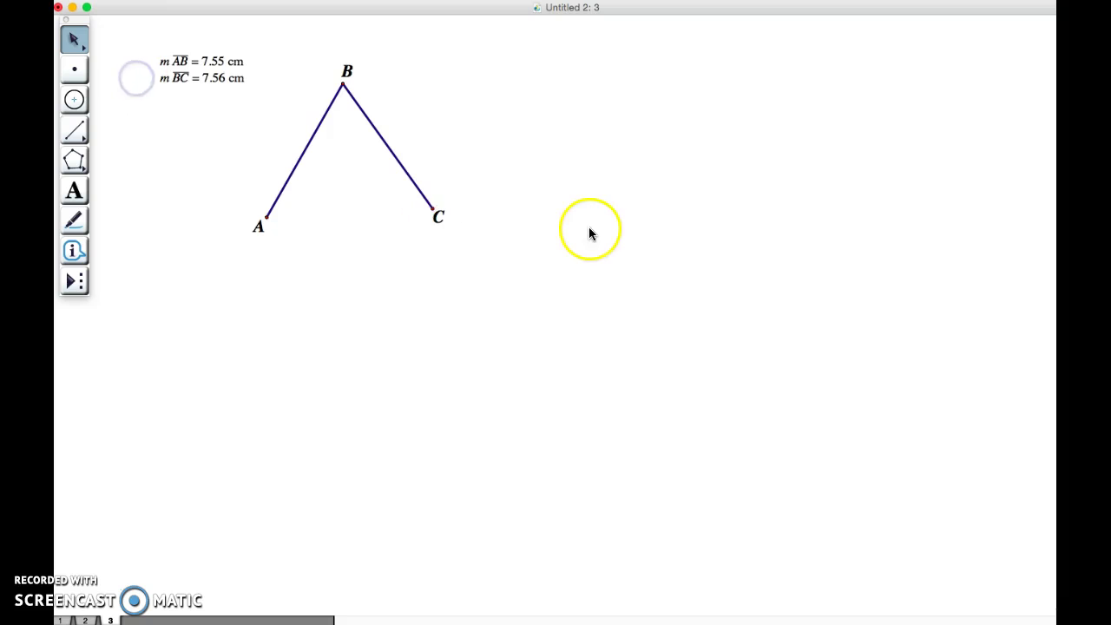
{"action": "left_click", "coordinate": [76, 125]}
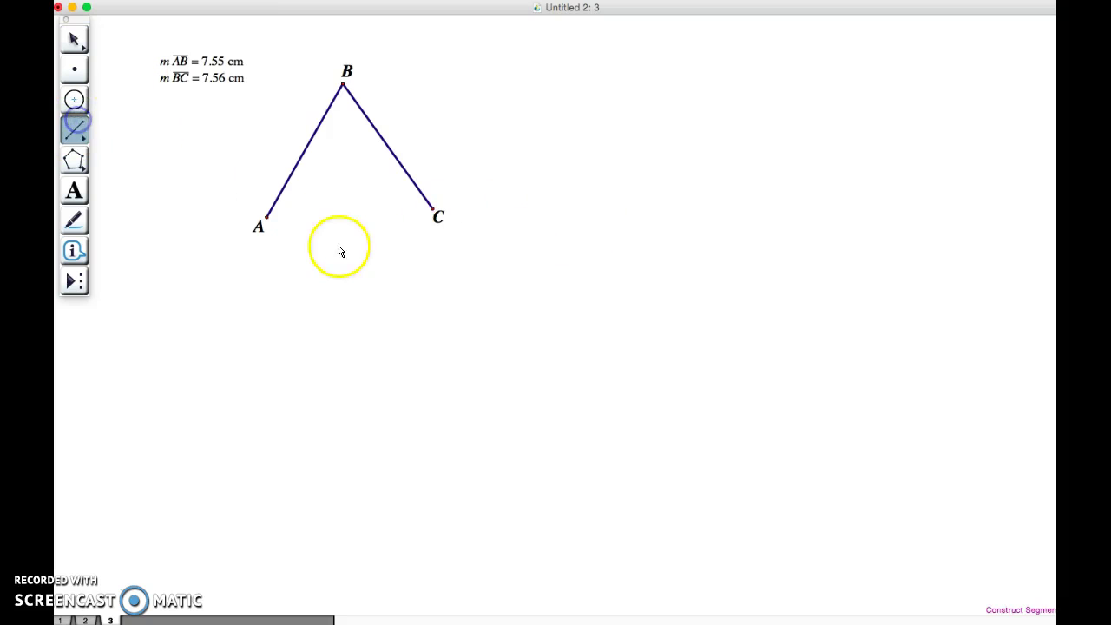
{"action": "left_click", "coordinate": [266, 218]}
{"action": "left_click", "coordinate": [433, 209]}
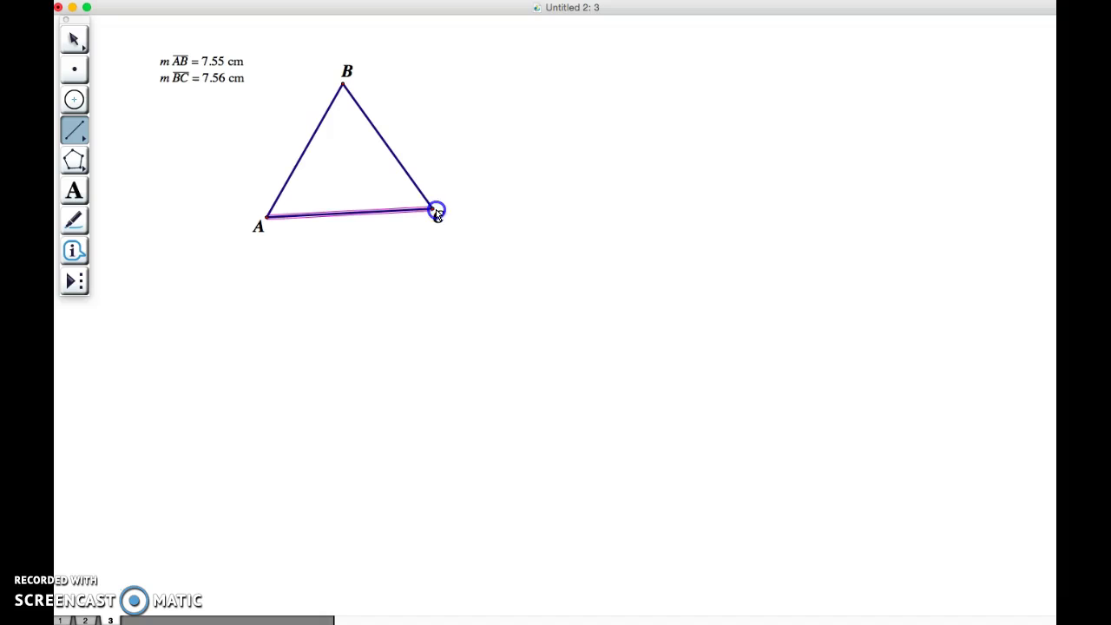
{"action": "left_click", "coordinate": [73, 39]}
{"action": "left_click", "coordinate": [175, 191]}
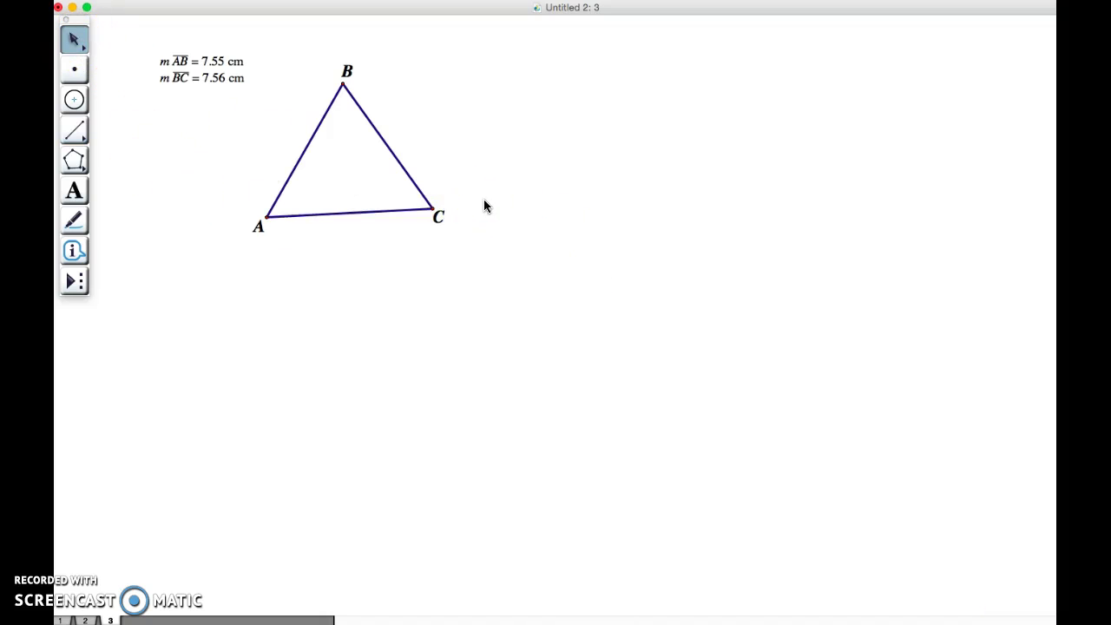
- Drag vertex B to the right so AB reads 9.08 cm and BC 5.69 cm
{"action": "left_click", "coordinate": [344, 83]}
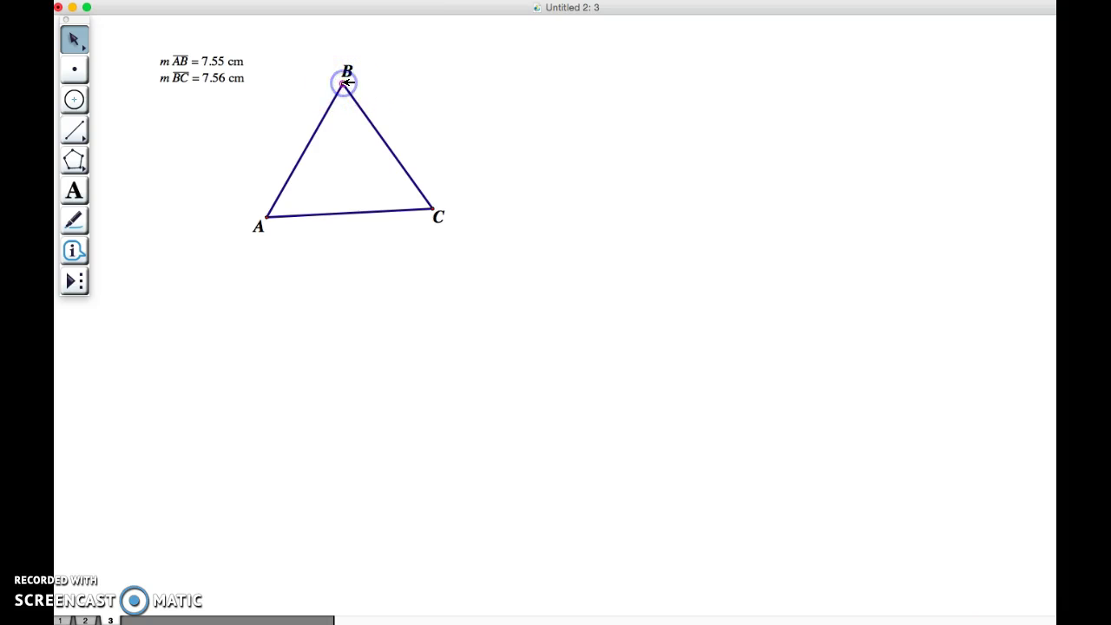
{"action": "left_click", "coordinate": [208, 128]}
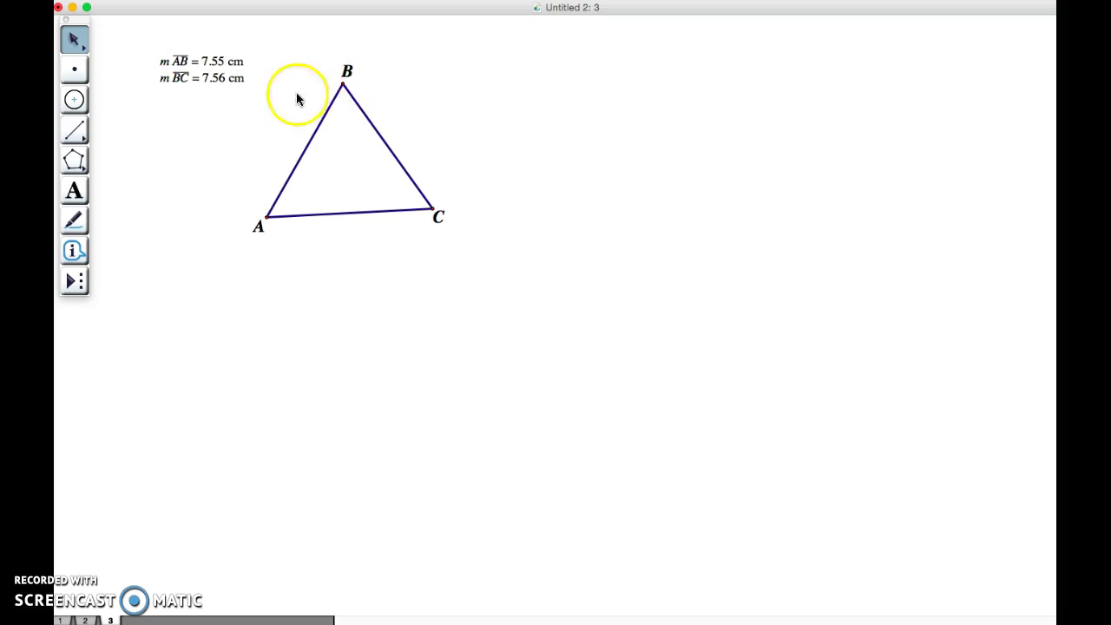
{"action": "left_click", "coordinate": [345, 83]}
{"action": "left_click_drag", "start_coordinate": [345, 83], "coordinate": [406, 96]}
{"action": "left_click", "coordinate": [205, 32]}
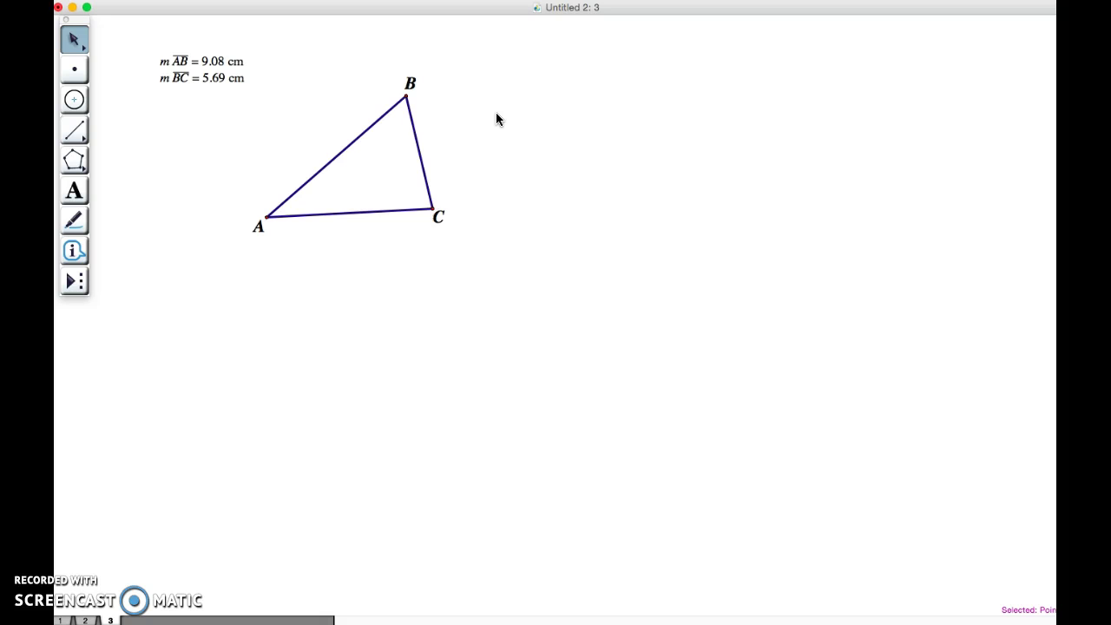
- Delete segments BC and AC along with the leftover point C
{"action": "left_click", "coordinate": [422, 149]}
{"action": "left_click", "coordinate": [400, 209]}
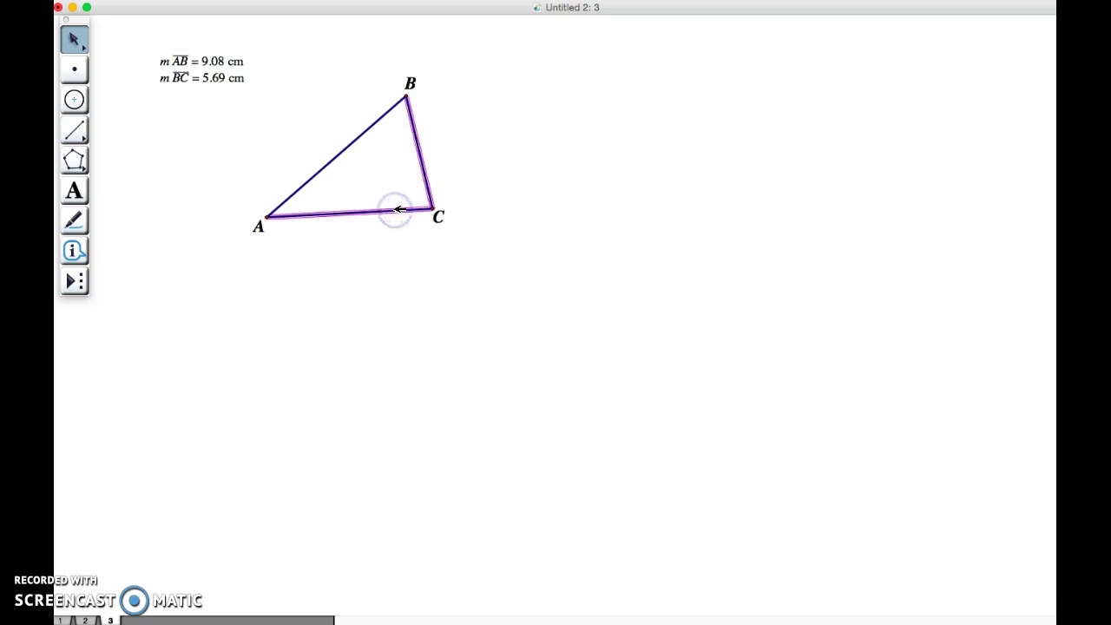
{"action": "key", "text": "Delete"}
{"action": "left_click", "coordinate": [435, 210]}
{"action": "key", "text": "Delete"}
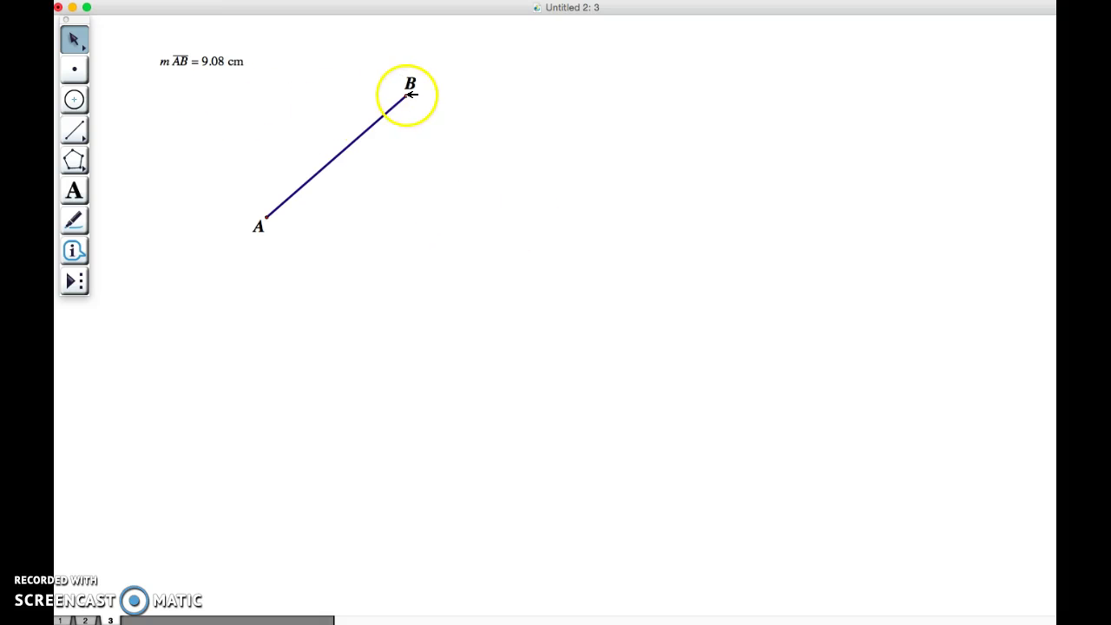
- Drag B so AB measures 7.13 cm, then select point B and segment AB
{"action": "left_click_drag", "start_coordinate": [406, 96], "coordinate": [354, 101]}
{"action": "left_click", "coordinate": [453, 143]}
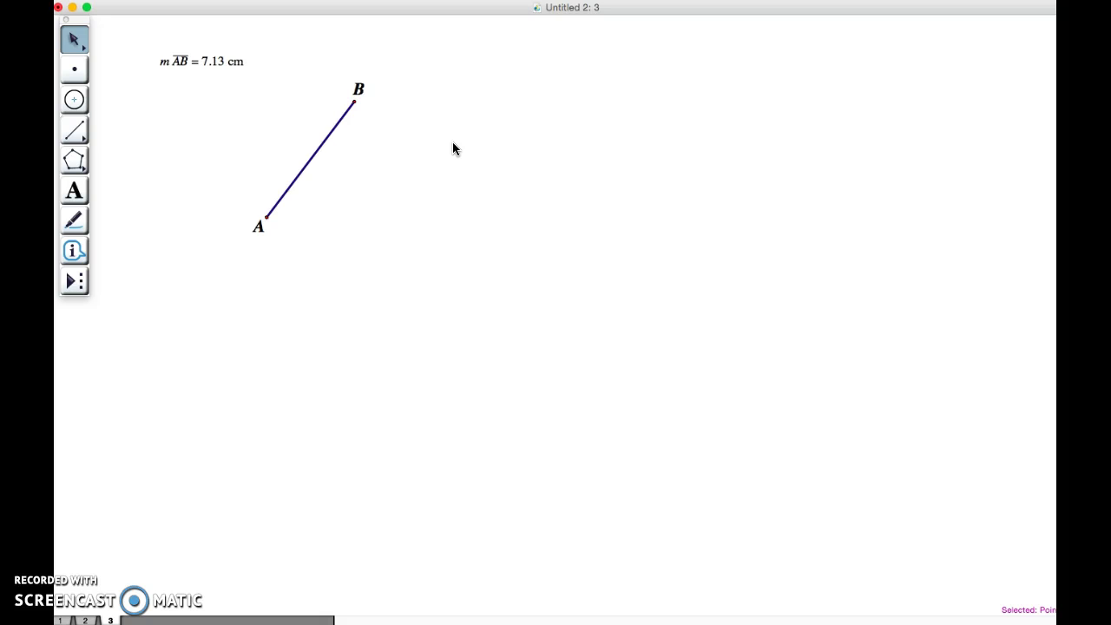
{"action": "left_click", "coordinate": [355, 102]}
{"action": "left_click", "coordinate": [343, 122]}
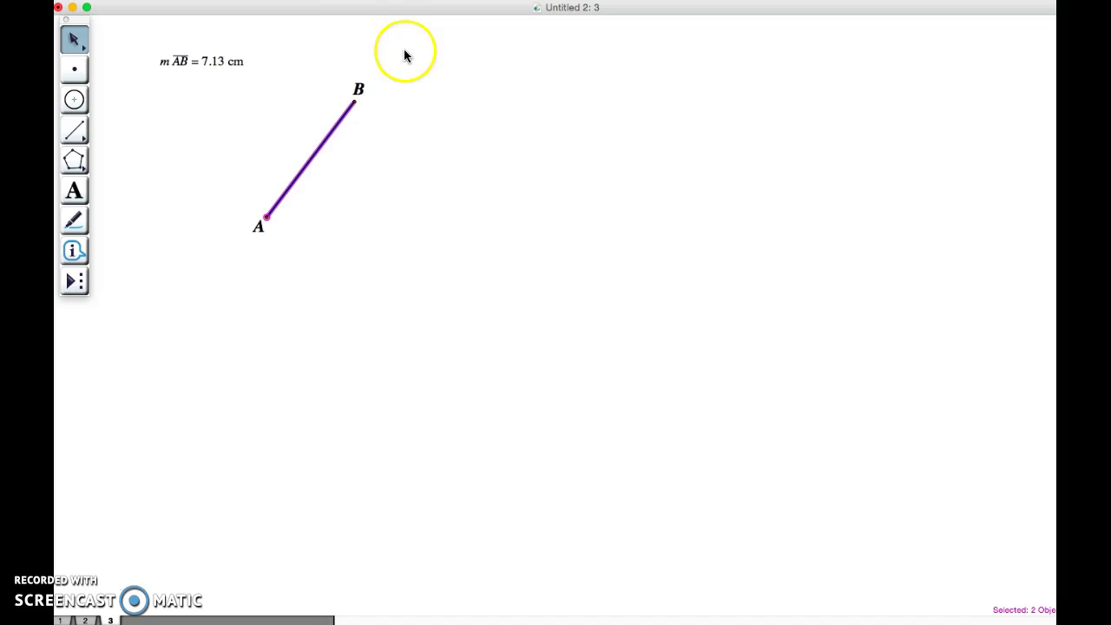
- Rotate segment AB about center B by a fixed angle of 80 degrees
{"action": "left_click", "coordinate": [362, 2]}
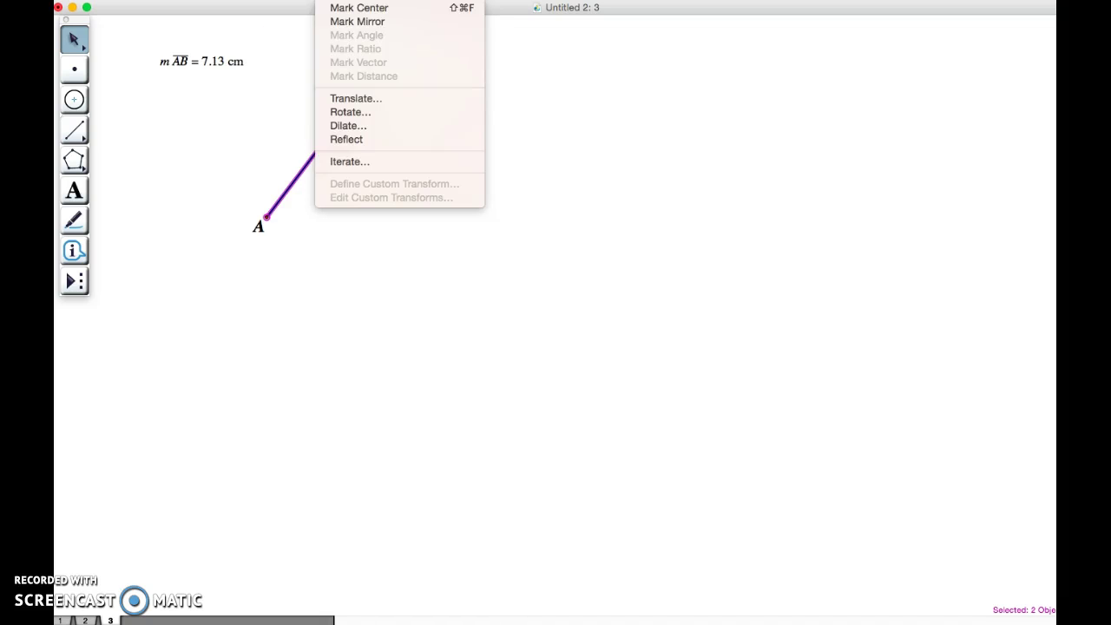
{"action": "left_click", "coordinate": [388, 113]}
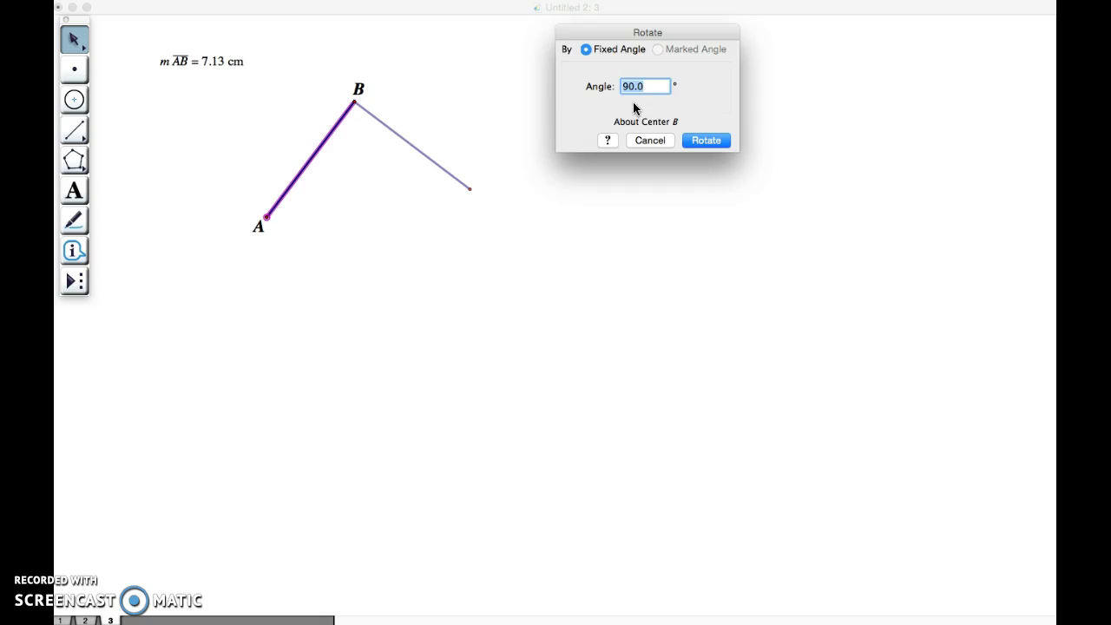
{"action": "left_click", "coordinate": [599, 51]}
{"action": "double_click", "coordinate": [647, 88]}
{"action": "type", "text": "80"}
{"action": "key", "text": "Return"}
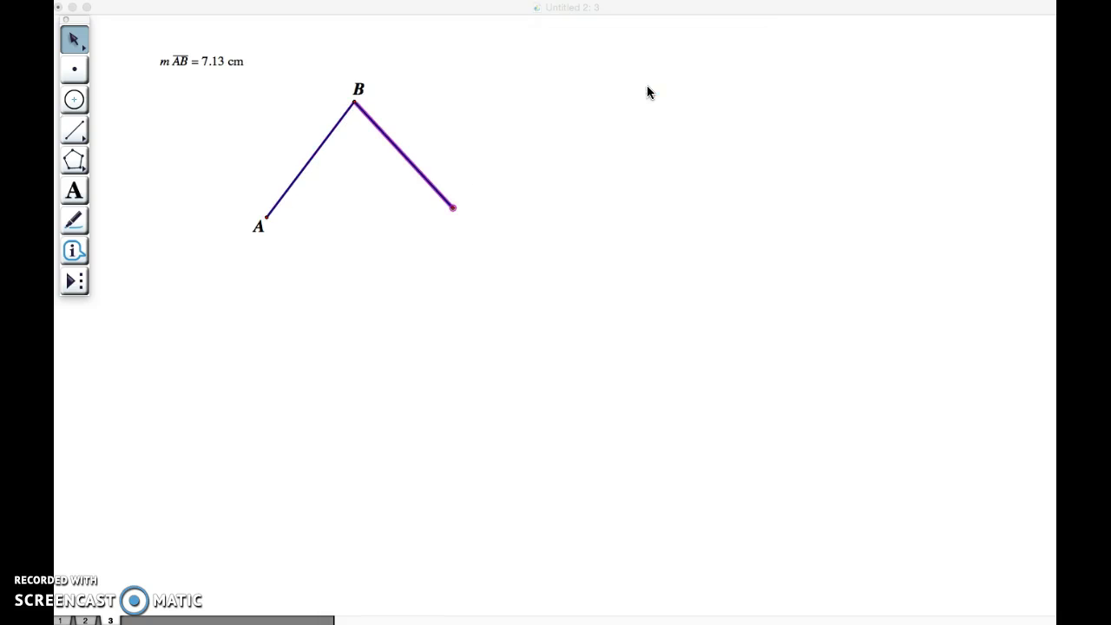
{"action": "left_click", "coordinate": [167, 131]}
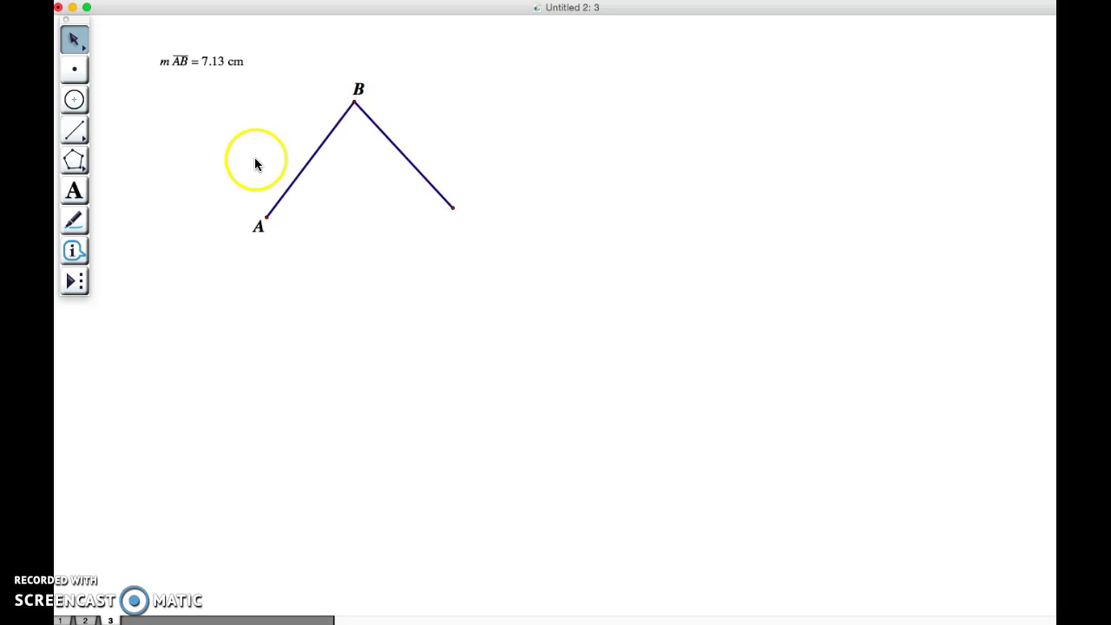
- Show the rotated segment's endpoint label and rename it from A' to C
{"action": "left_click", "coordinate": [74, 190]}
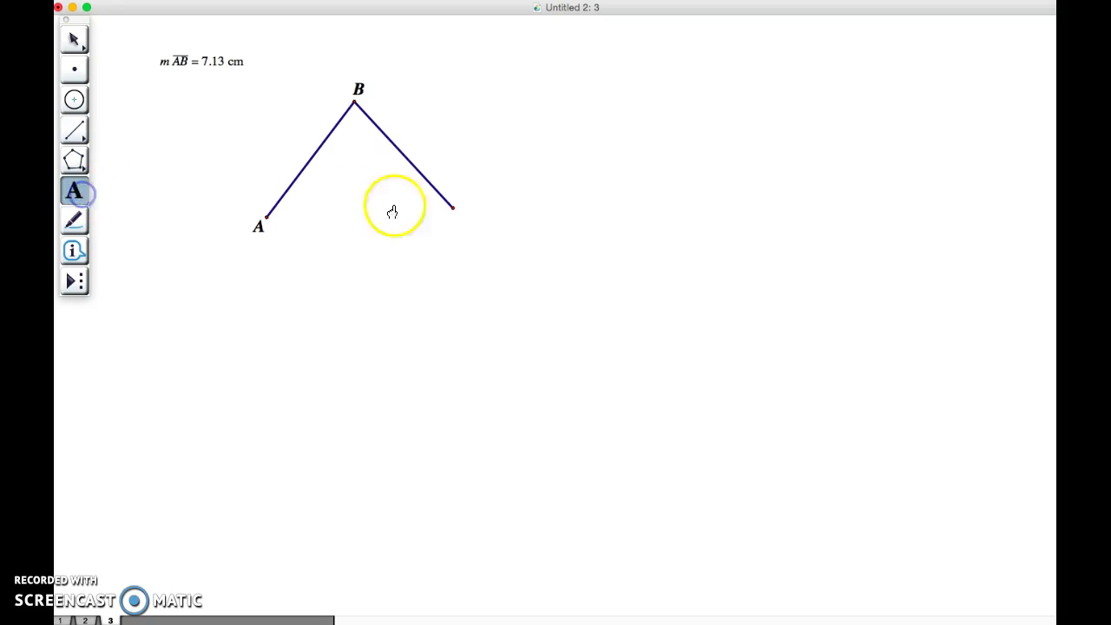
{"action": "left_click", "coordinate": [452, 209]}
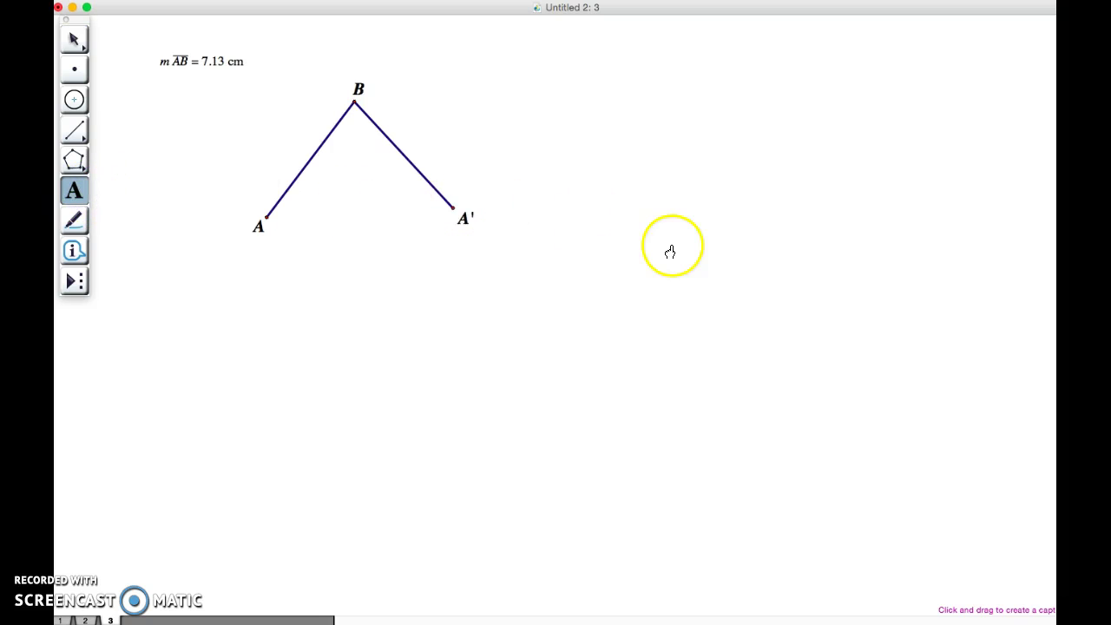
{"action": "left_click", "coordinate": [77, 41]}
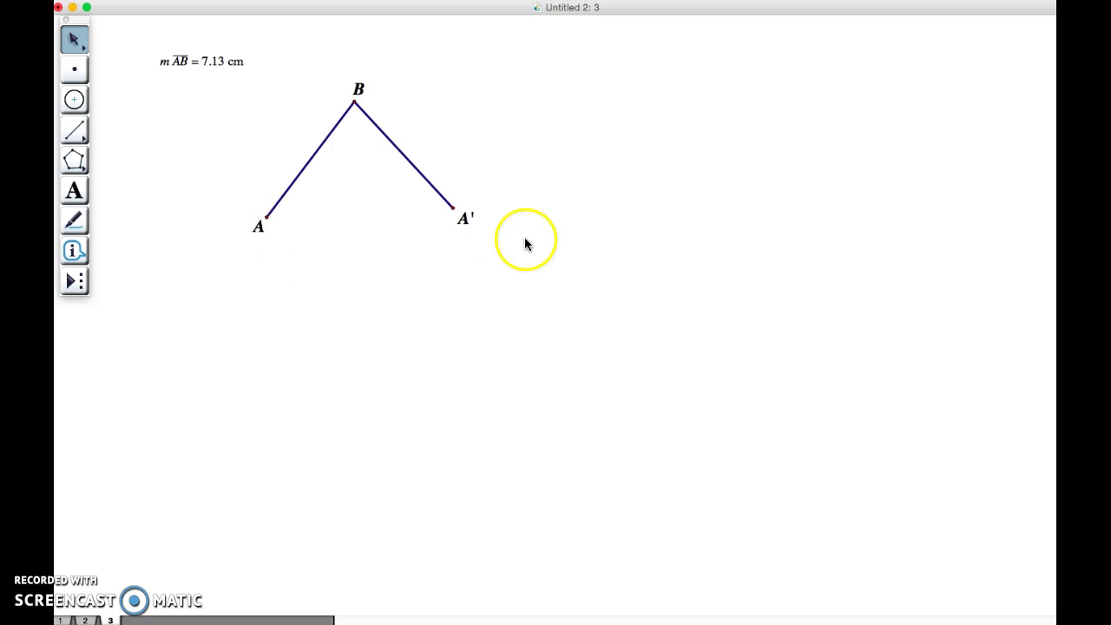
{"action": "double_click", "coordinate": [465, 225]}
{"action": "type", "text": "C"}
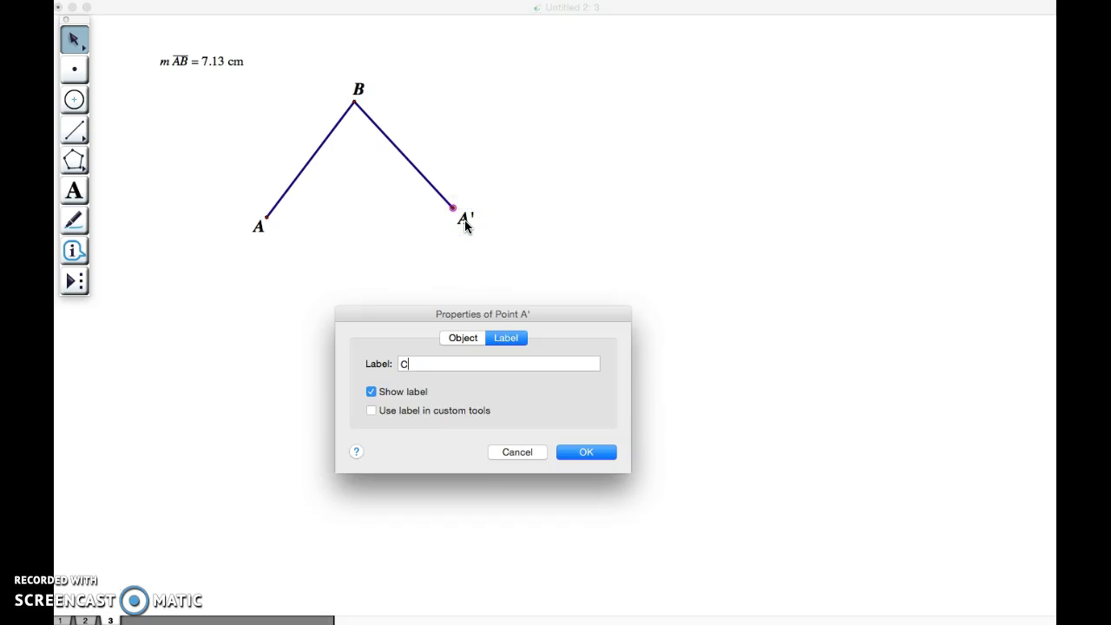
{"action": "key", "text": "Return"}
{"action": "left_click", "coordinate": [546, 221]}
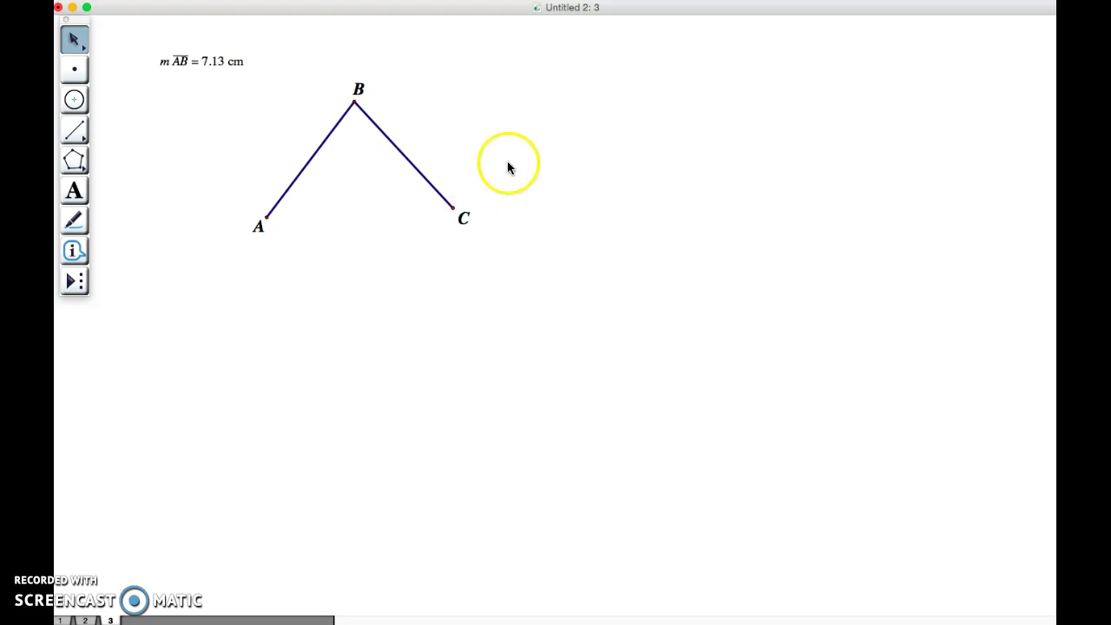
- Measure the length of segment BC, reading 7.13 cm
{"action": "left_click", "coordinate": [385, 134]}
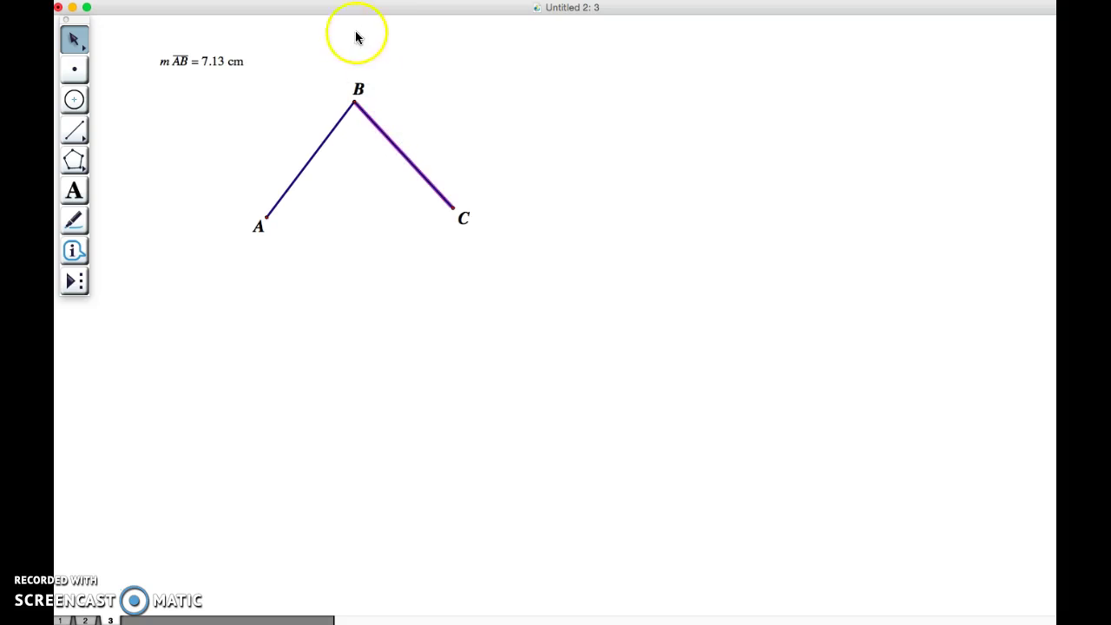
{"action": "left_click", "coordinate": [382, 1]}
{"action": "left_click", "coordinate": [402, 9]}
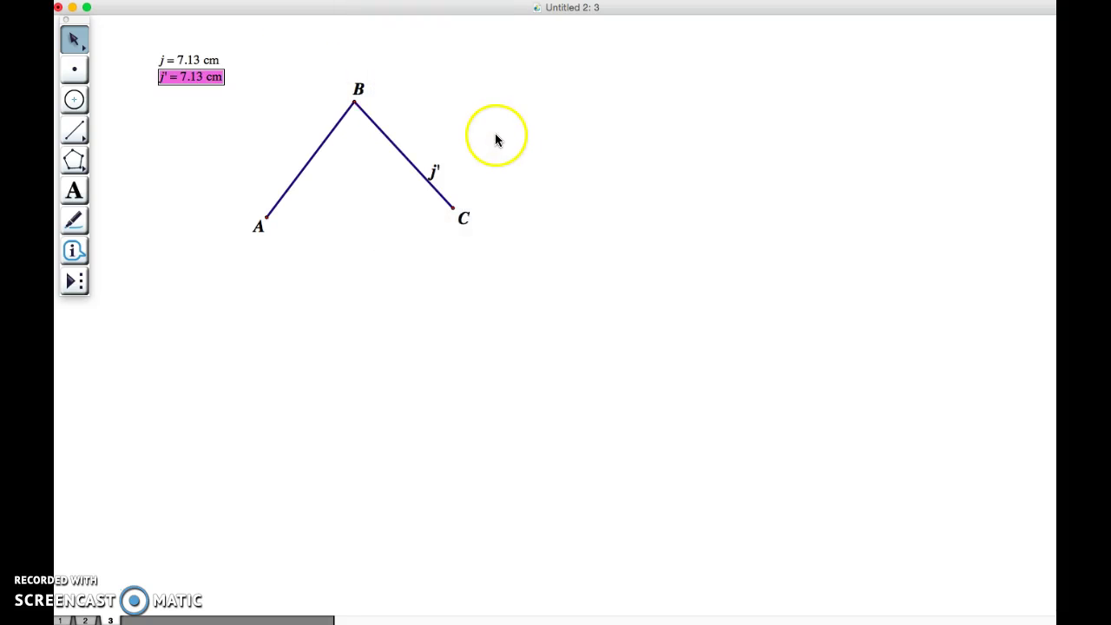
{"action": "left_click", "coordinate": [498, 141]}
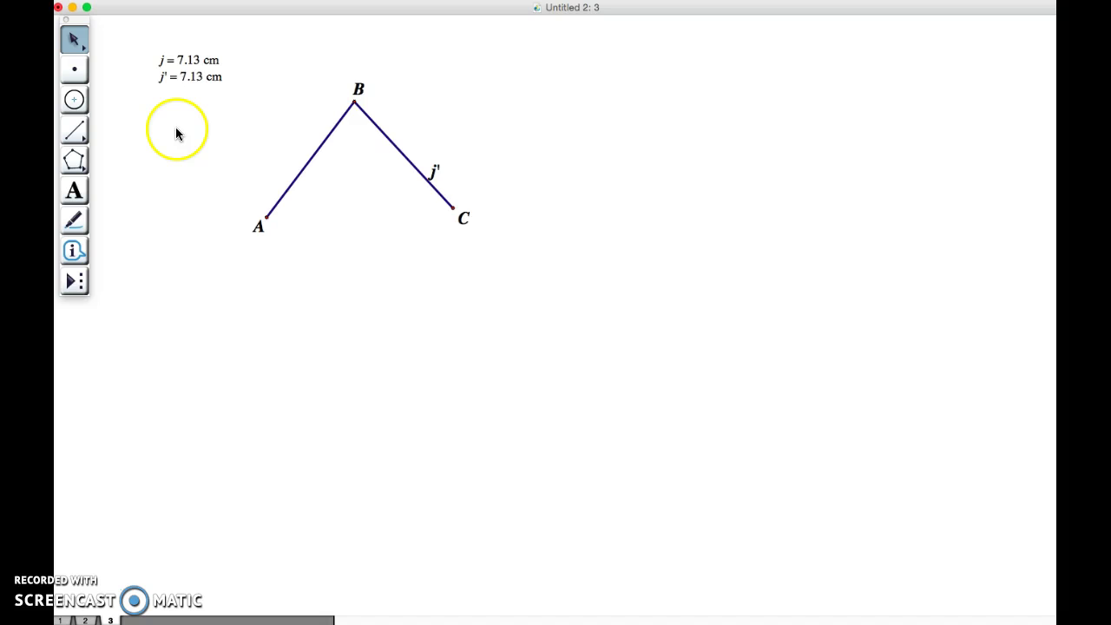
- Remove the j' label from segment BC in its label properties
{"action": "double_click", "coordinate": [433, 172]}
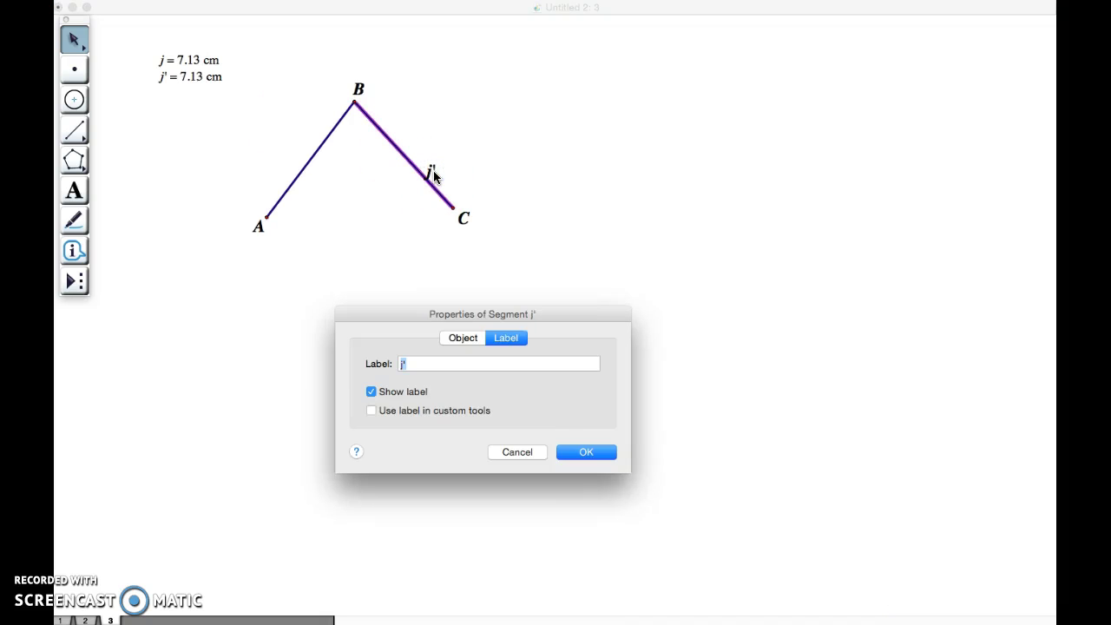
{"action": "key", "text": "BackSpace"}
{"action": "left_click", "coordinate": [590, 452]}
{"action": "left_click", "coordinate": [593, 300]}
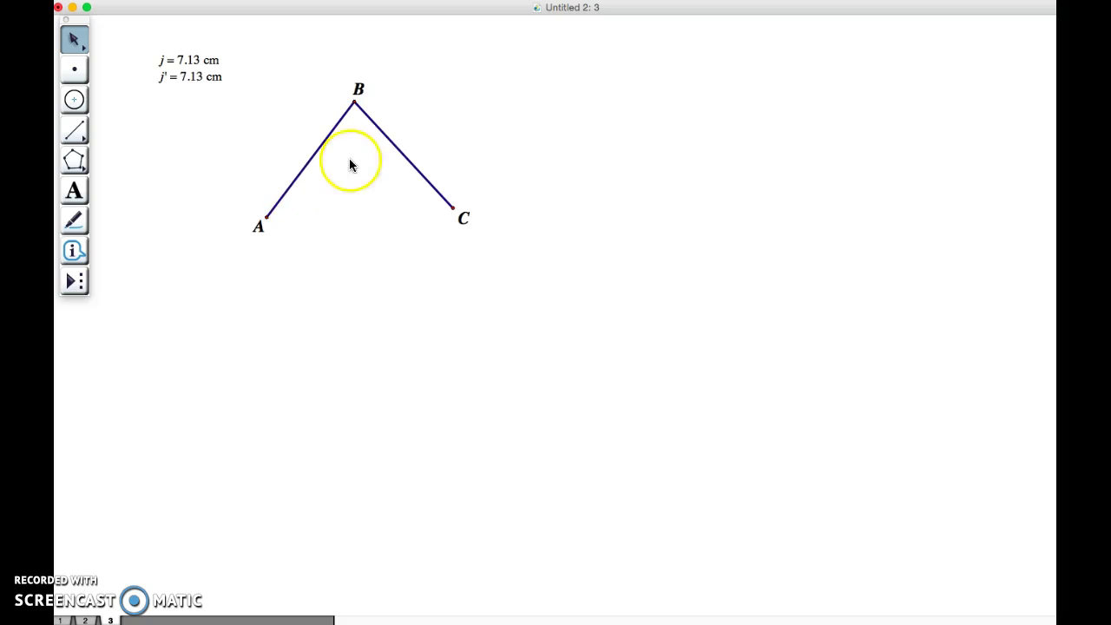
- Add matching crossbar tick marks to AB and BC to show they are congruent
{"action": "left_click", "coordinate": [74, 222]}
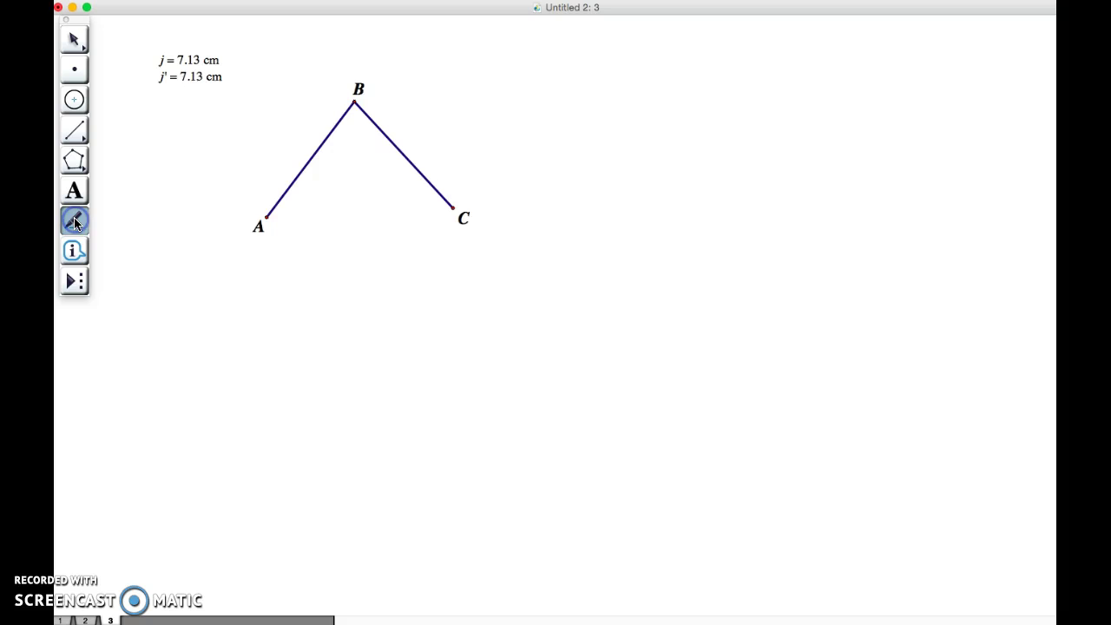
{"action": "left_click", "coordinate": [306, 164]}
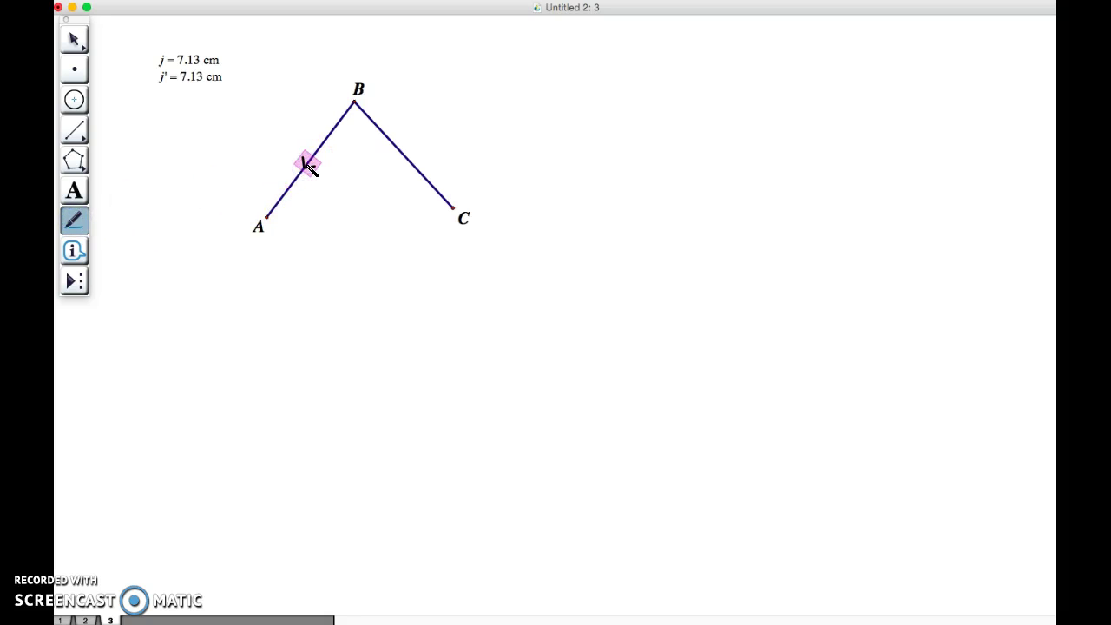
{"action": "right_click", "coordinate": [308, 166]}
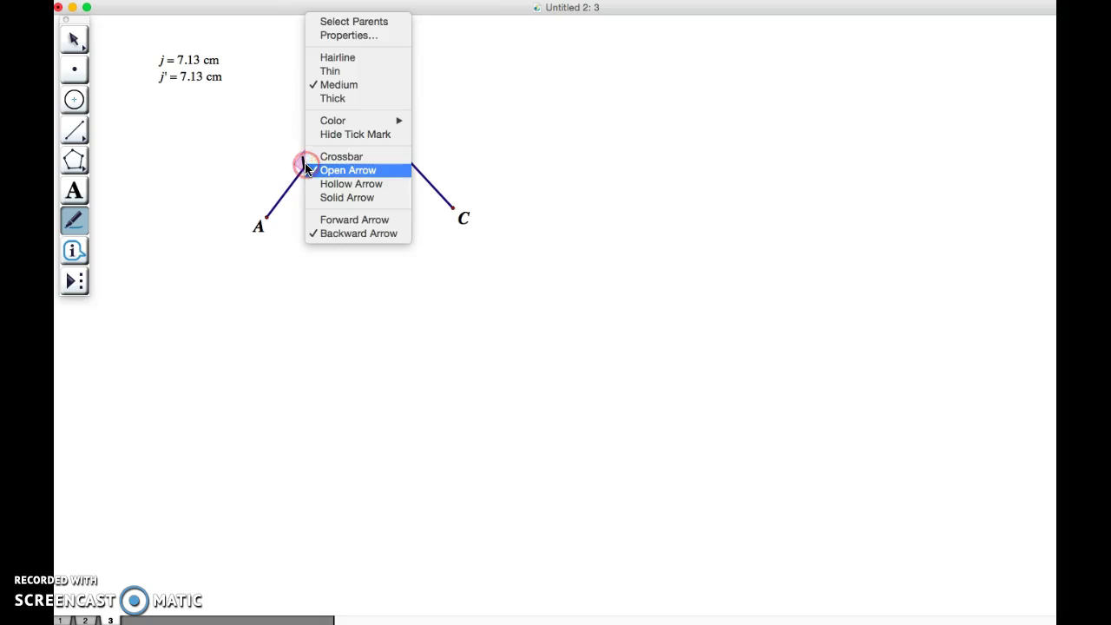
{"action": "left_click", "coordinate": [329, 154]}
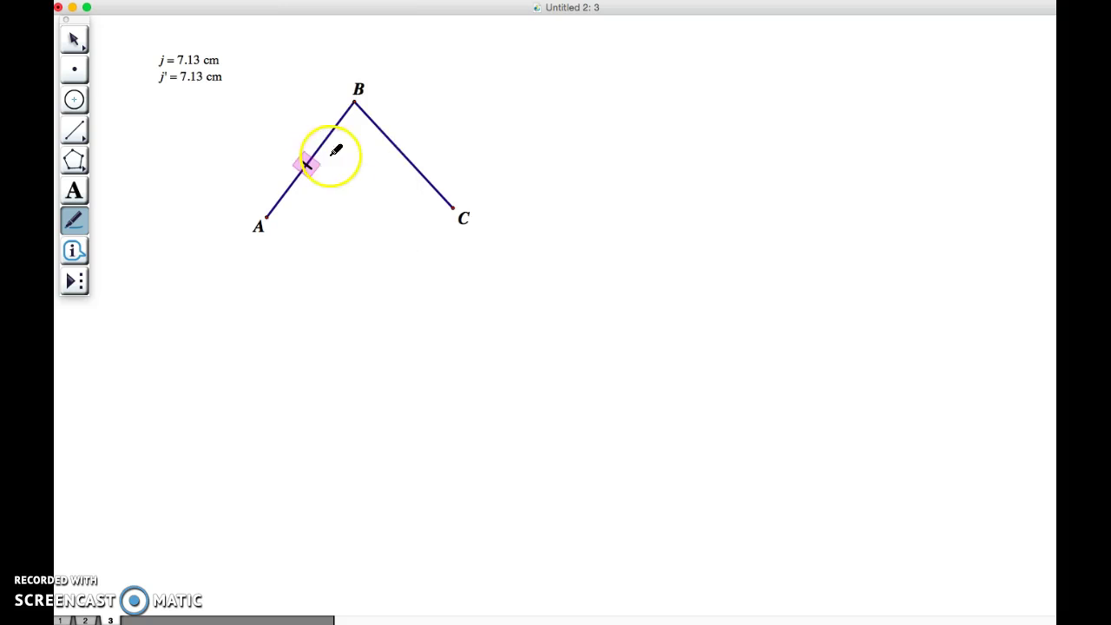
{"action": "left_click", "coordinate": [403, 154]}
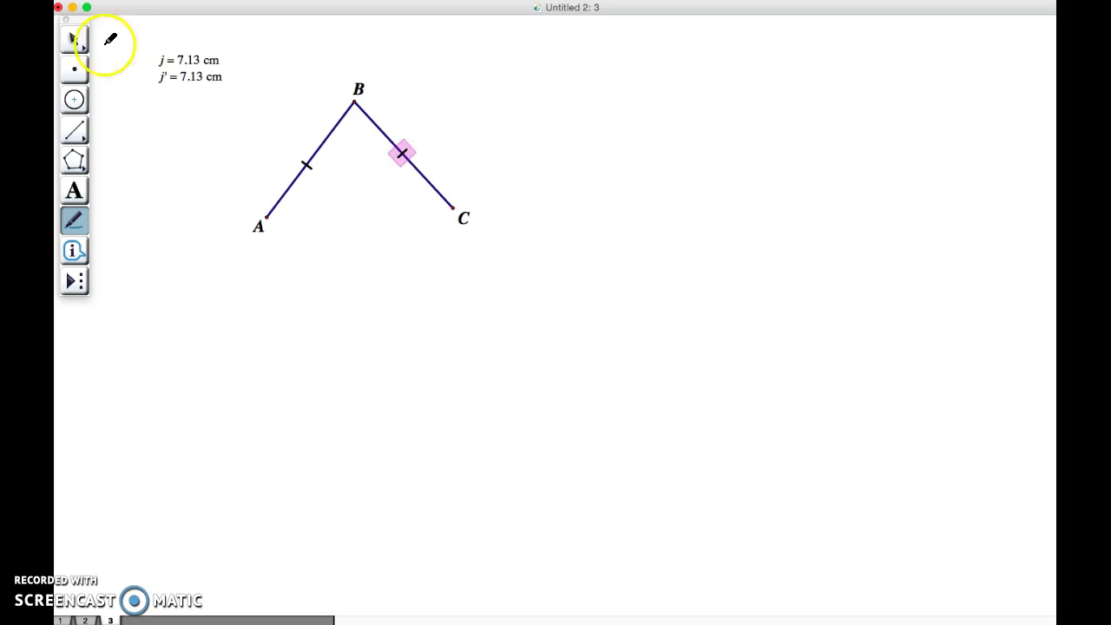
{"action": "left_click", "coordinate": [74, 40]}
{"action": "left_click", "coordinate": [209, 157]}
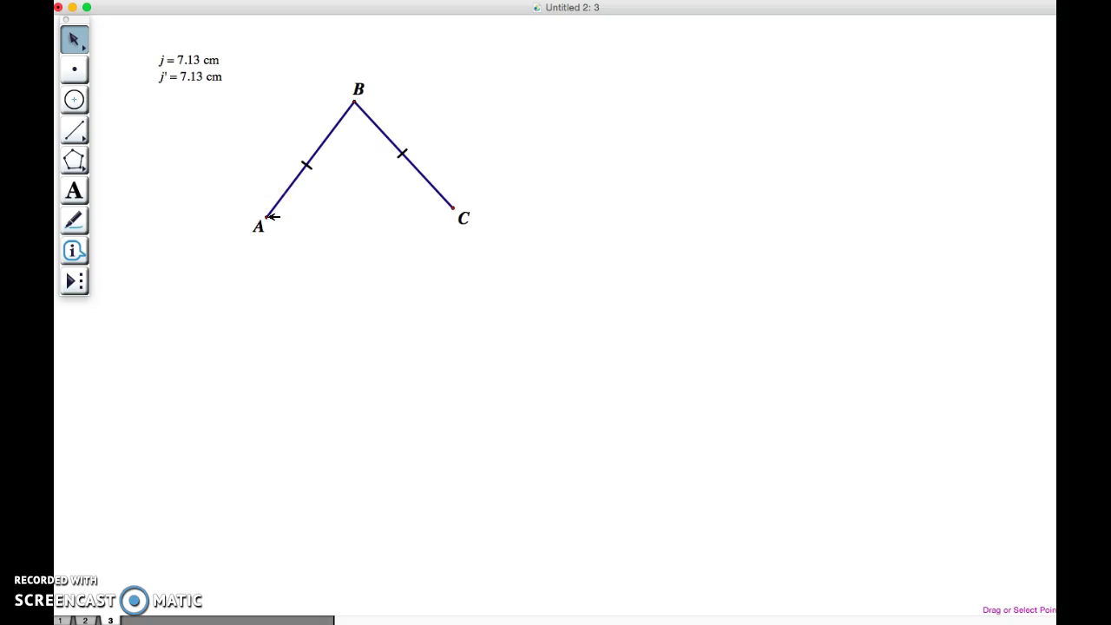
- Drag points A and C to test the equal sides, ending with both at 7.47 cm
{"action": "left_click_drag", "start_coordinate": [271, 217], "coordinate": [169, 315]}
{"action": "left_click", "coordinate": [259, 215]}
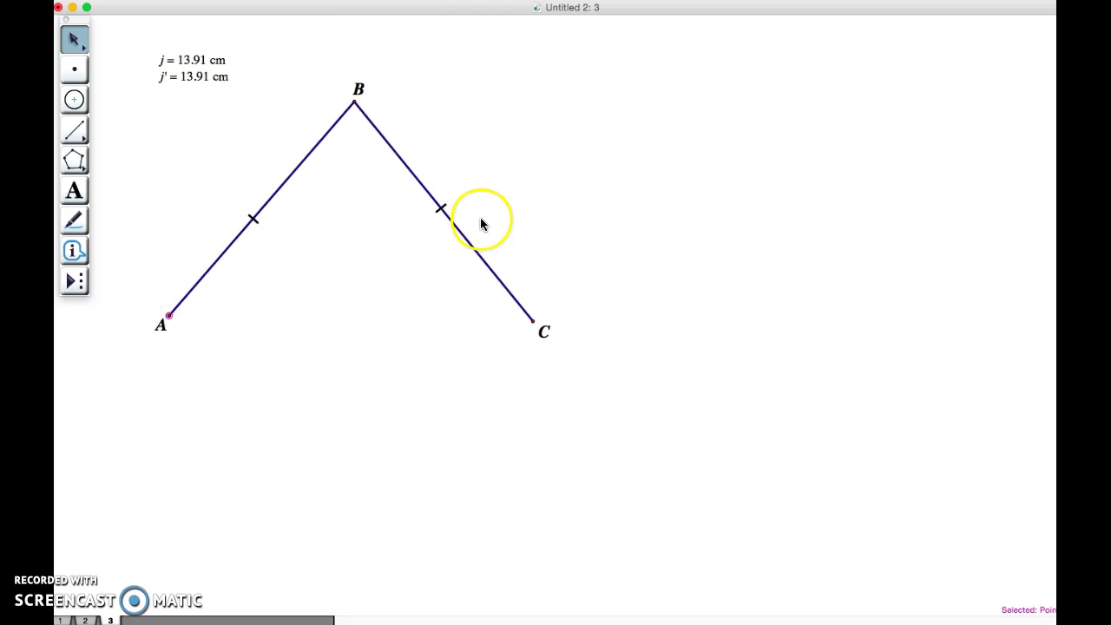
{"action": "left_click", "coordinate": [231, 327]}
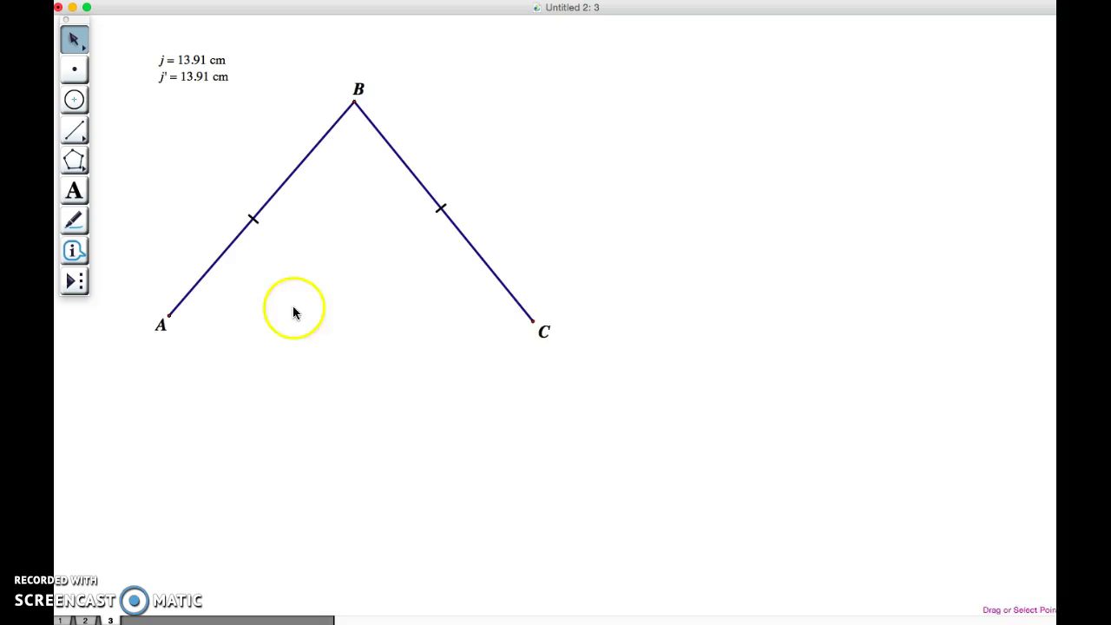
{"action": "left_click", "coordinate": [532, 321]}
{"action": "mouse_move", "coordinate": [534, 321]}
{"action": "left_mouse_down"}
{"action": "mouse_move", "coordinate": [449, 320]}
{"action": "mouse_move", "coordinate": [596, 301]}
{"action": "mouse_move", "coordinate": [525, 314]}
{"action": "left_mouse_up"}
{"action": "left_click", "coordinate": [522, 154]}
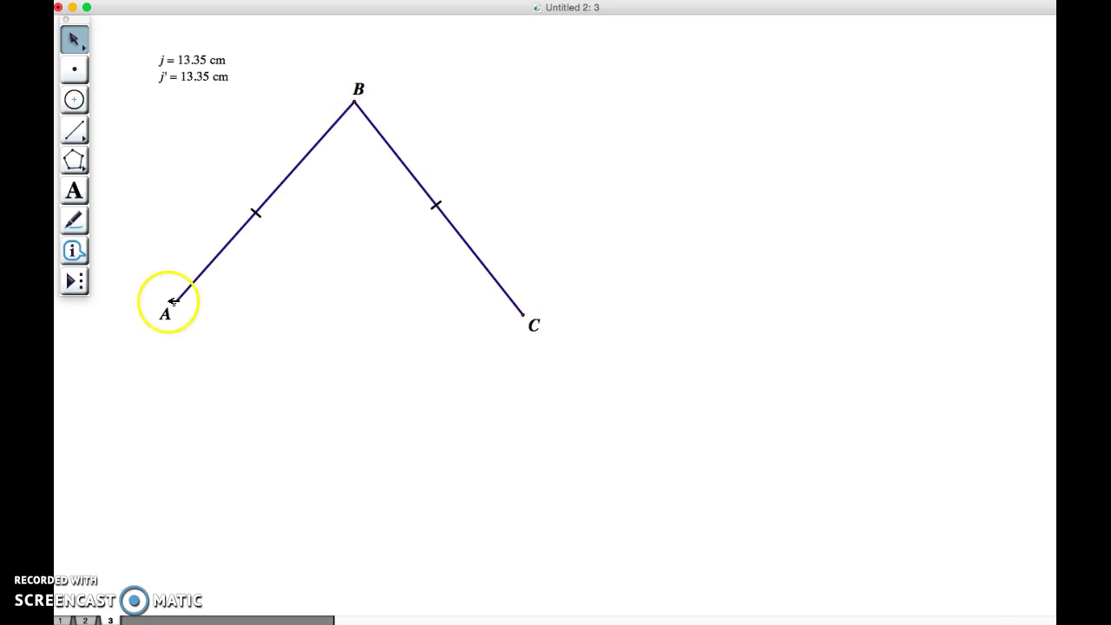
{"action": "left_click_drag", "start_coordinate": [173, 301], "coordinate": [265, 224]}
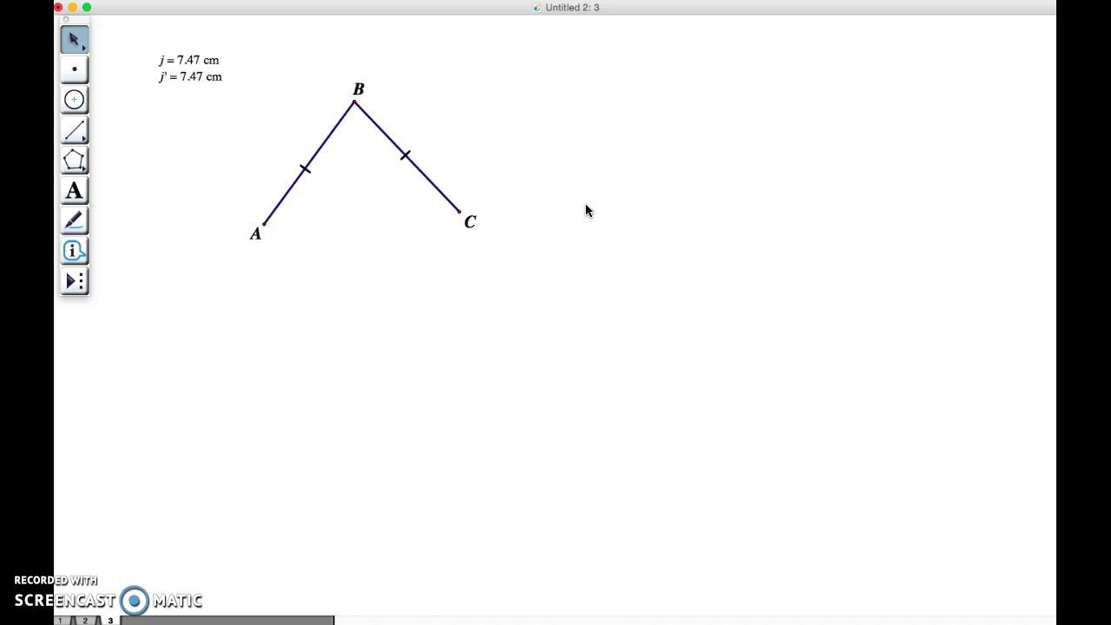
- Draw side AC from A to C to complete isosceles triangle ABC
{"action": "left_click", "coordinate": [74, 130]}
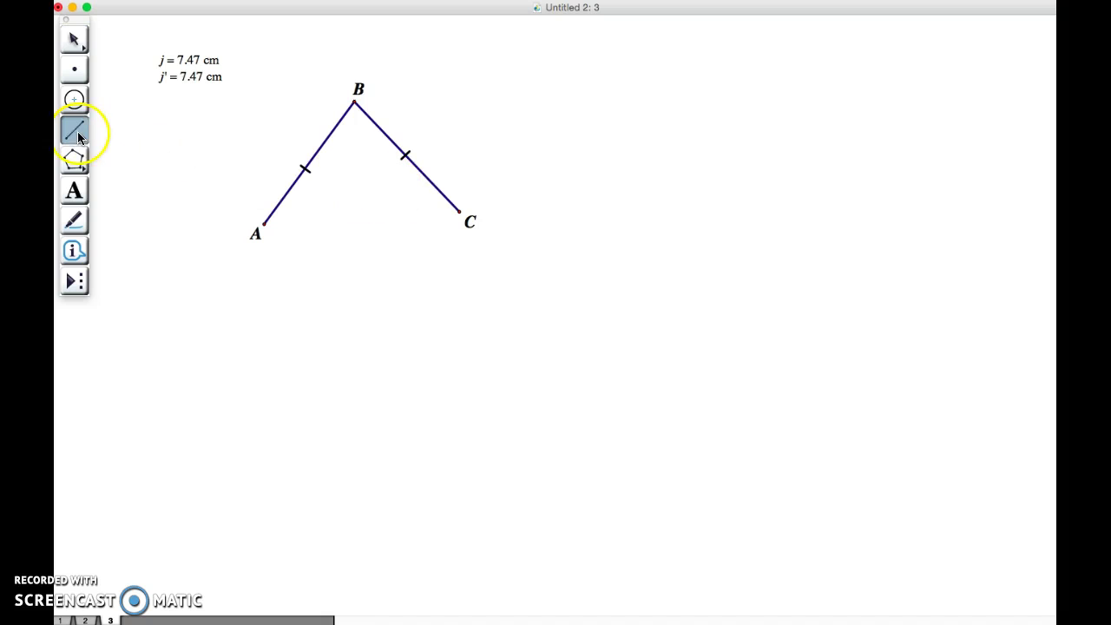
{"action": "left_click", "coordinate": [264, 225]}
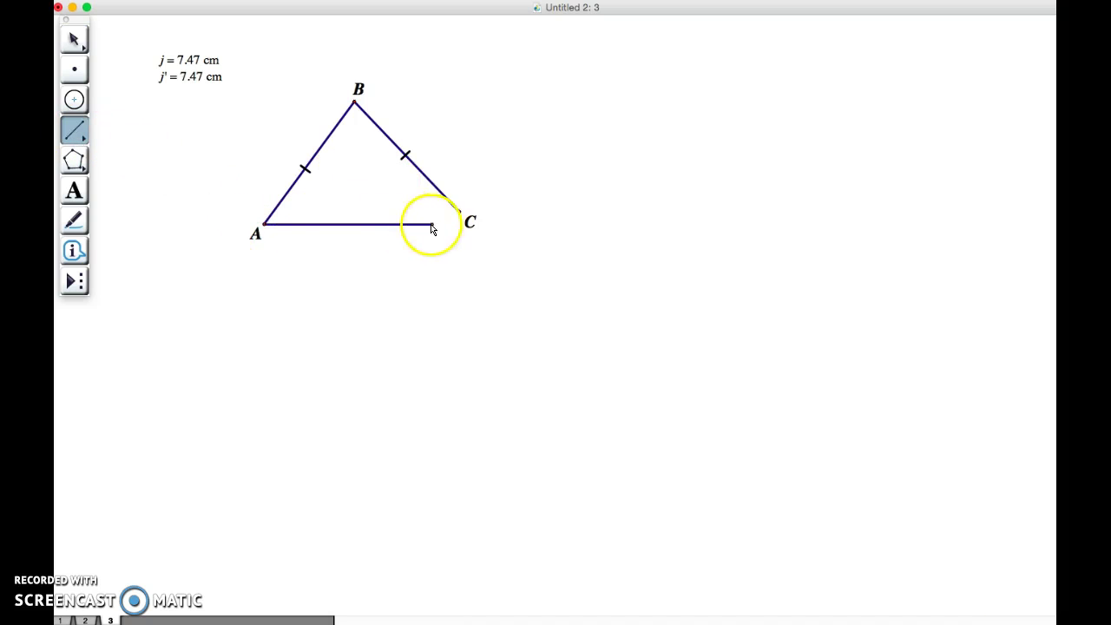
{"action": "left_click", "coordinate": [458, 211]}
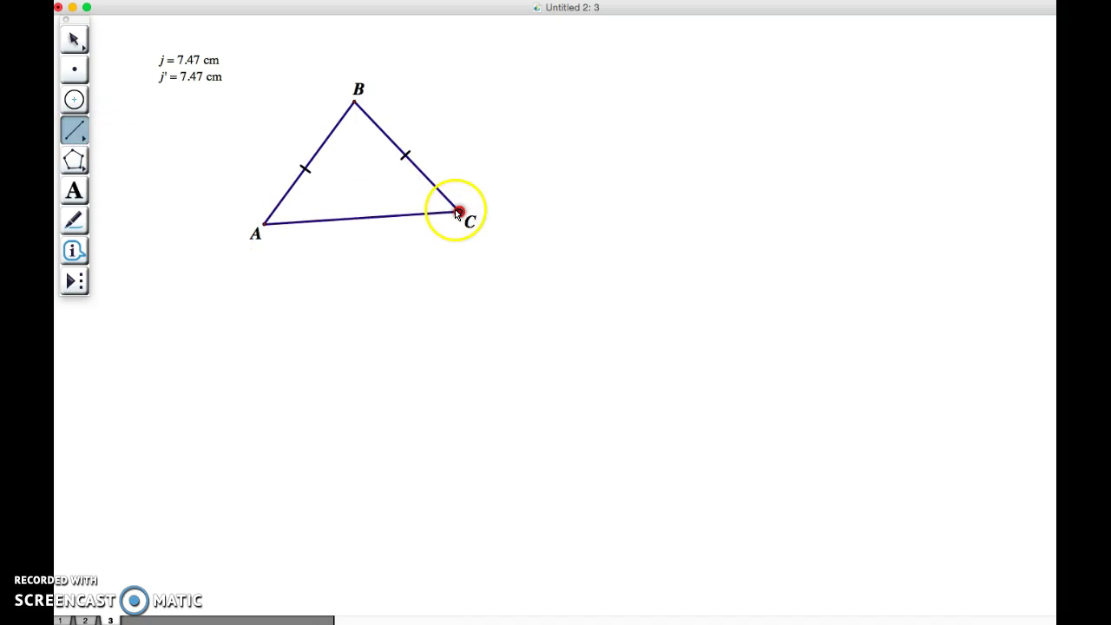
{"action": "left_click", "coordinate": [85, 30]}
{"action": "left_click", "coordinate": [192, 163]}
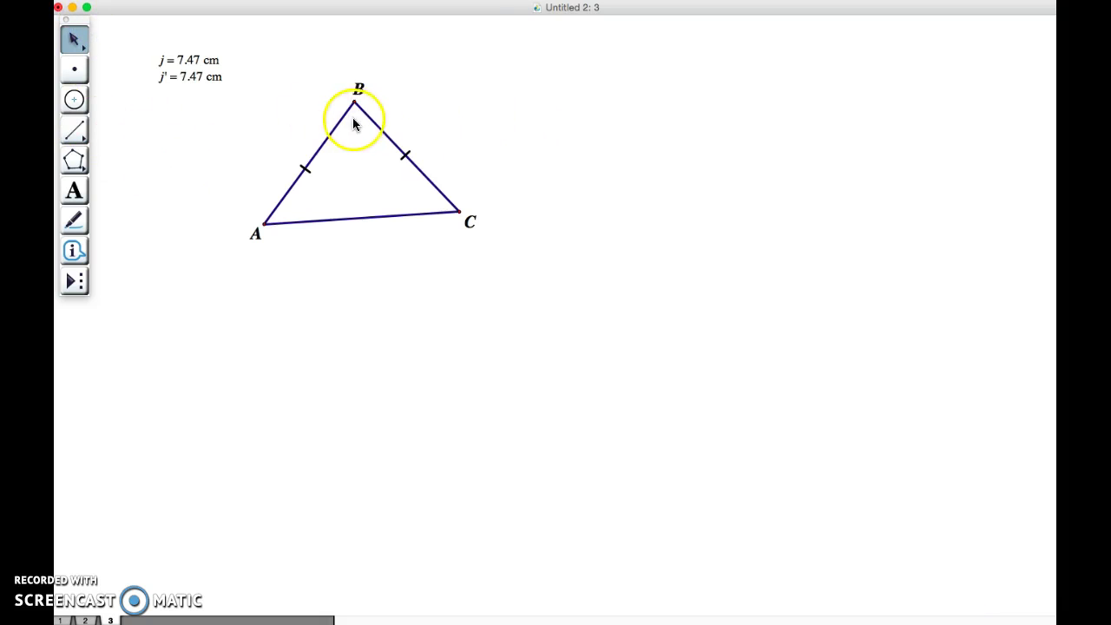
- Create a red 100° caption and place it inside the vertex angle at B
{"action": "left_click", "coordinate": [73, 190]}
{"action": "left_click", "coordinate": [144, 168]}
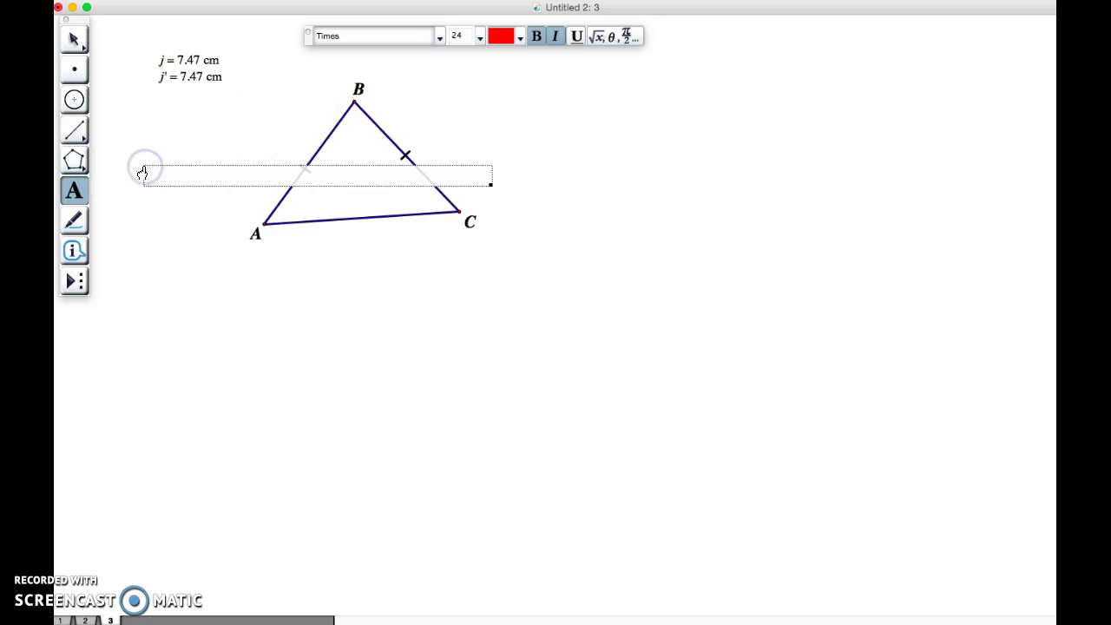
{"action": "left_click", "coordinate": [618, 36]}
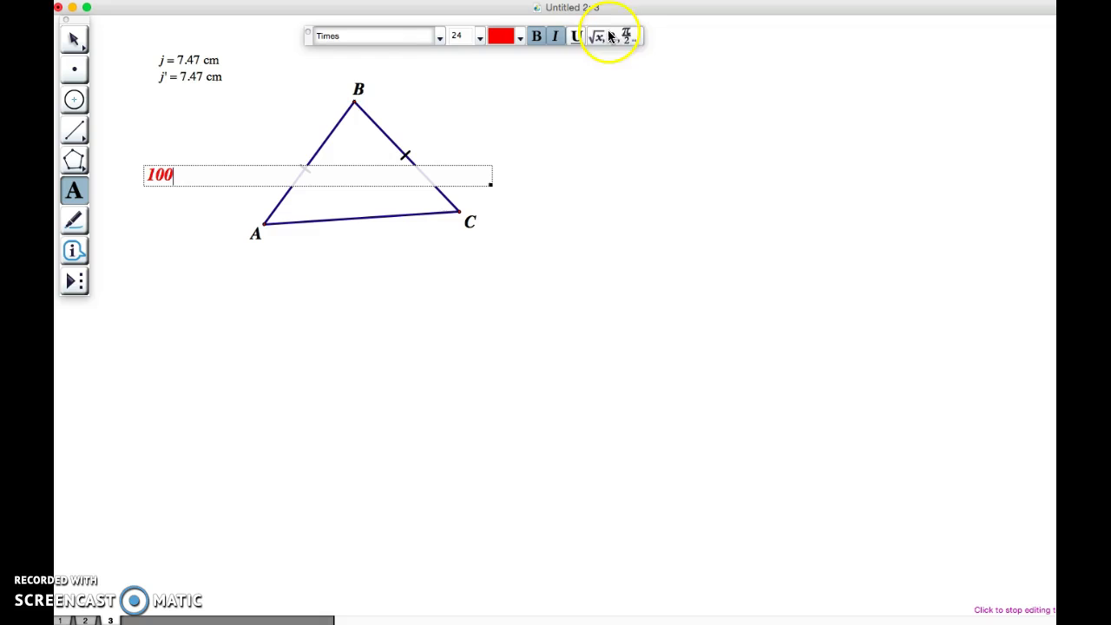
{"action": "left_click", "coordinate": [578, 59]}
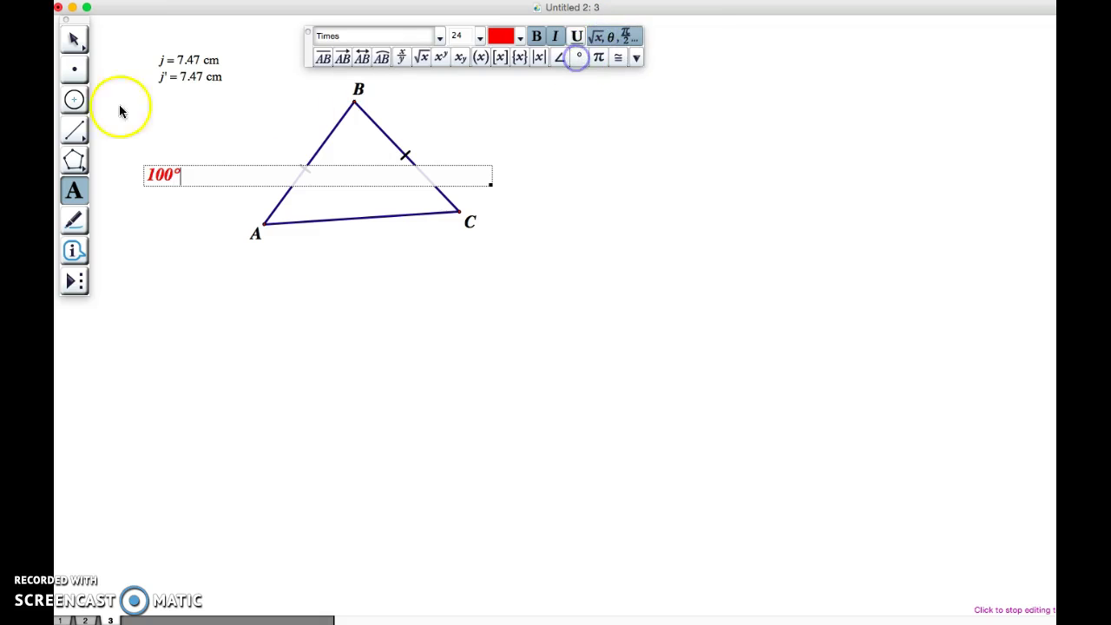
{"action": "left_click", "coordinate": [241, 134]}
{"action": "left_click", "coordinate": [73, 39]}
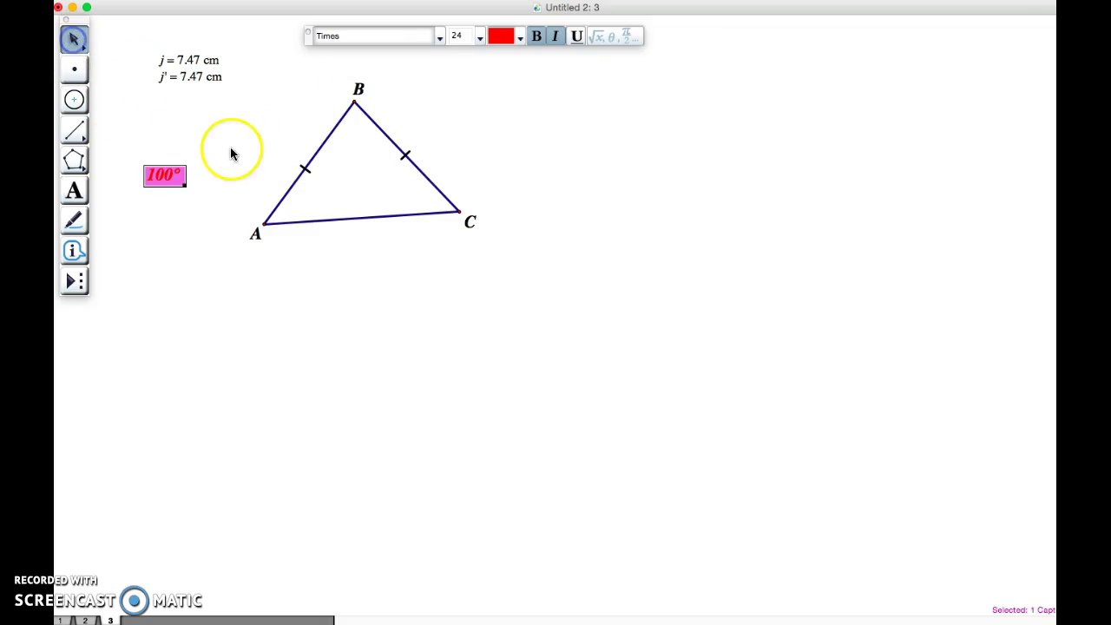
{"action": "left_click", "coordinate": [230, 147]}
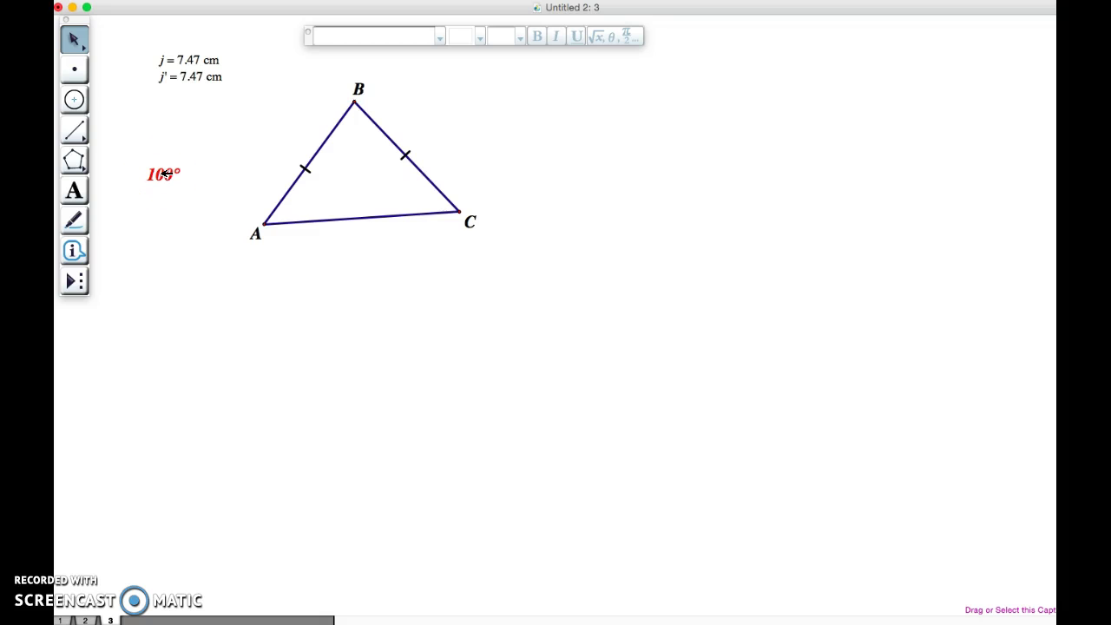
{"action": "left_click_drag", "start_coordinate": [165, 174], "coordinate": [357, 128]}
{"action": "left_click", "coordinate": [412, 114]}
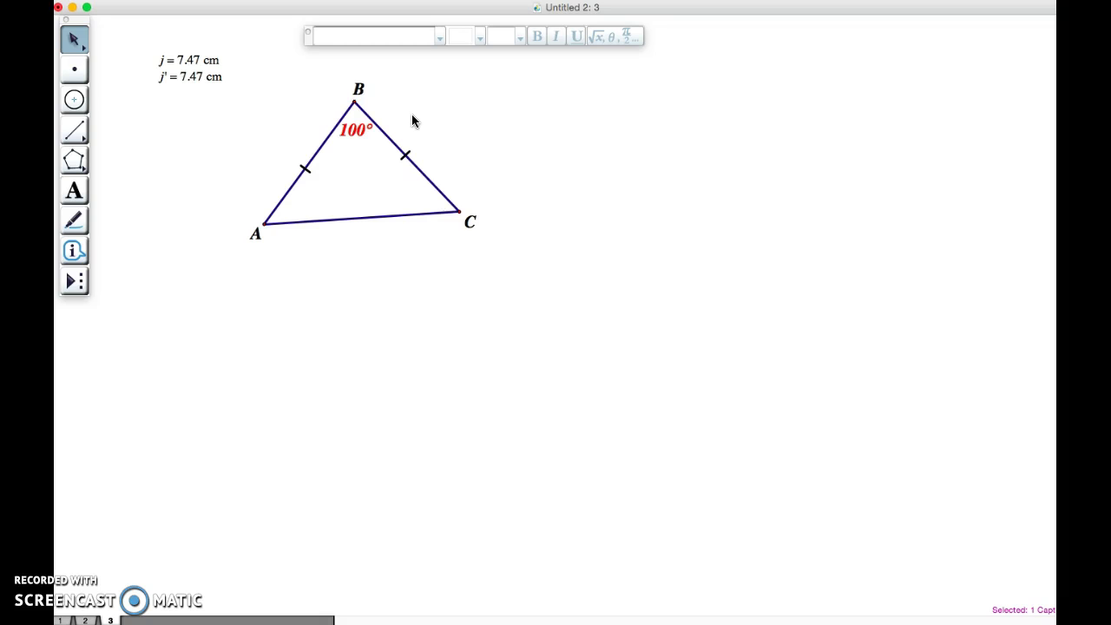
- Create a text caption reading x below the triangle
{"action": "left_click", "coordinate": [74, 190]}
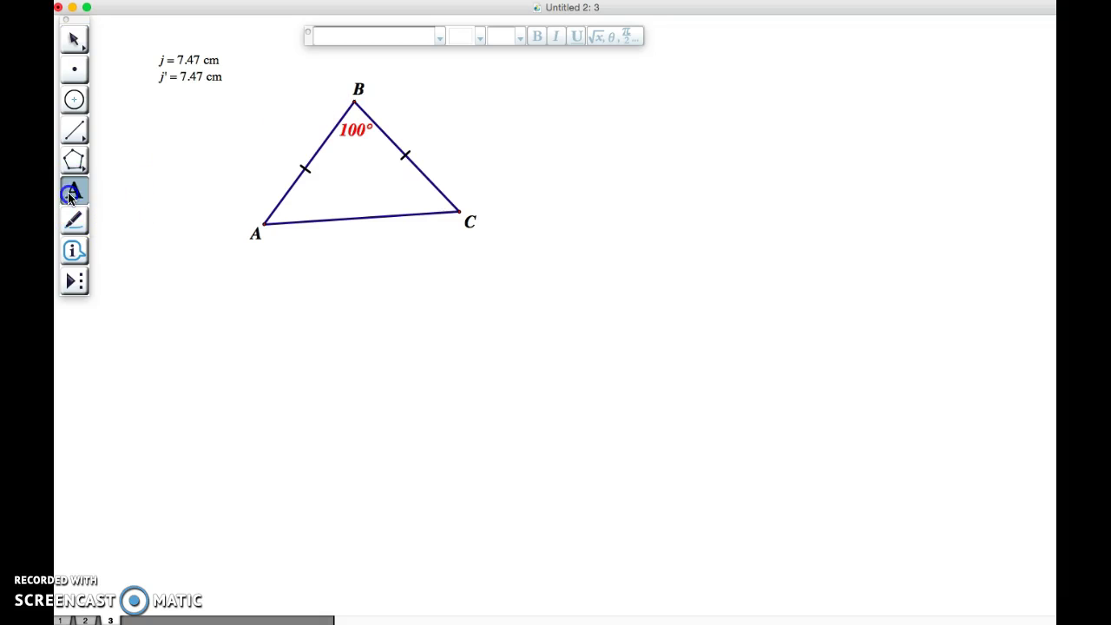
{"action": "left_click", "coordinate": [139, 186]}
{"action": "type", "text": "x"}
{"action": "left_click", "coordinate": [74, 41]}
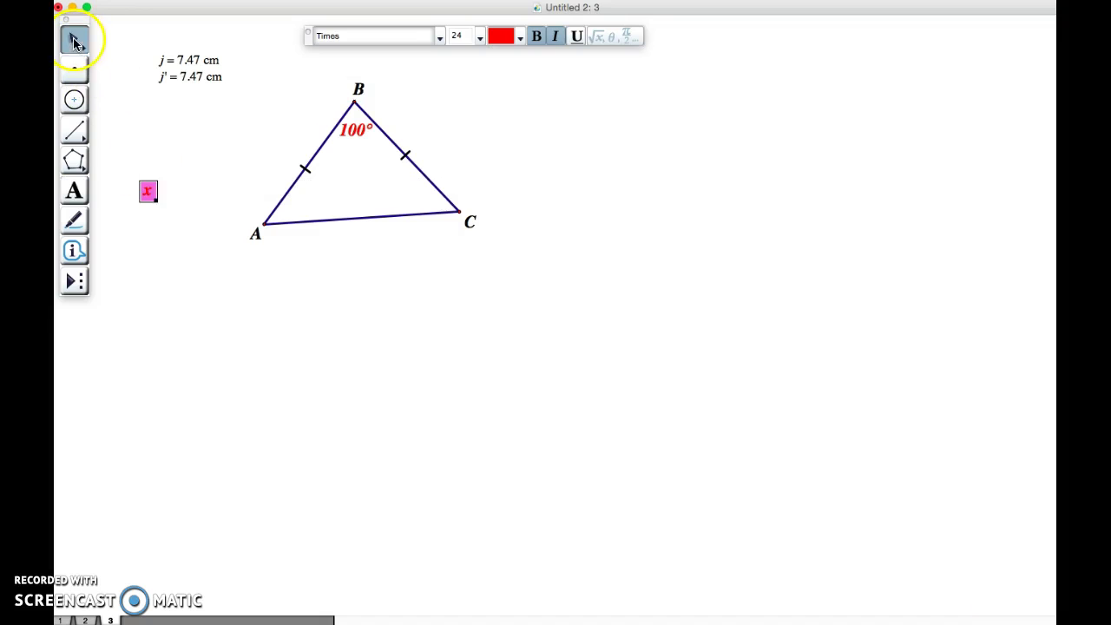
- Move the x caption up inside angle A and select it
{"action": "left_click", "coordinate": [145, 124]}
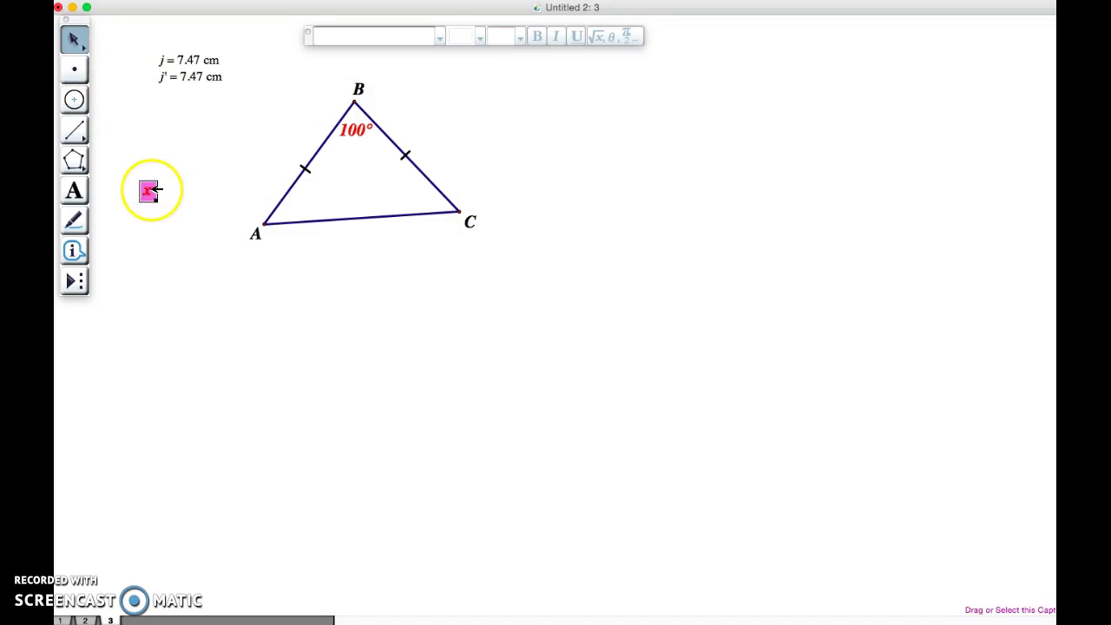
{"action": "left_click", "coordinate": [150, 189]}
{"action": "left_click", "coordinate": [183, 153]}
{"action": "left_click", "coordinate": [149, 189]}
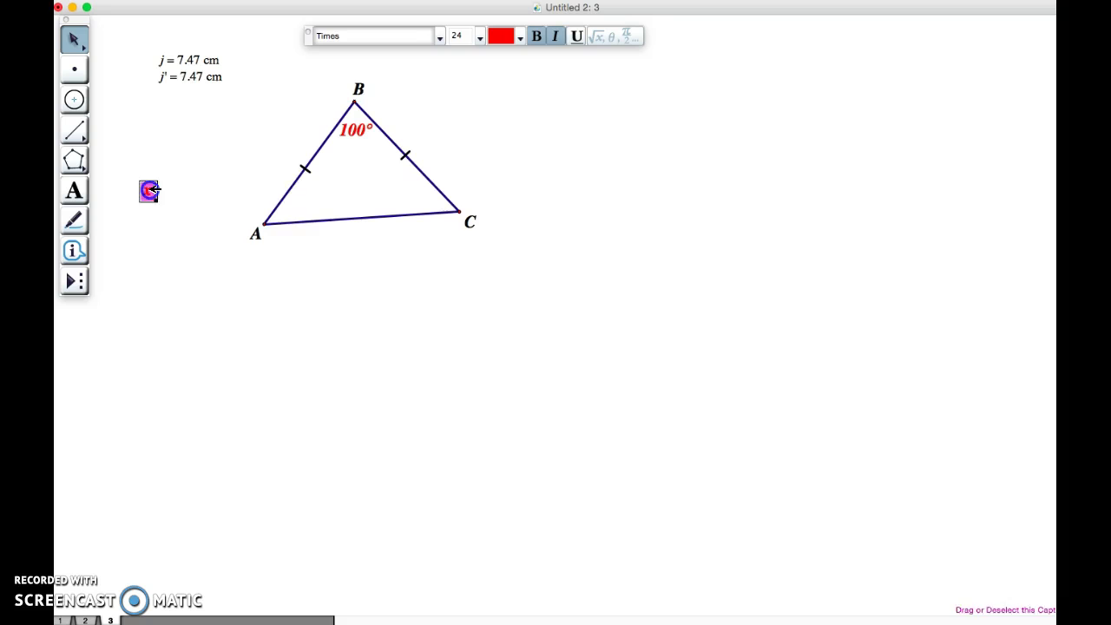
{"action": "left_click_drag", "start_coordinate": [153, 189], "coordinate": [292, 211]}
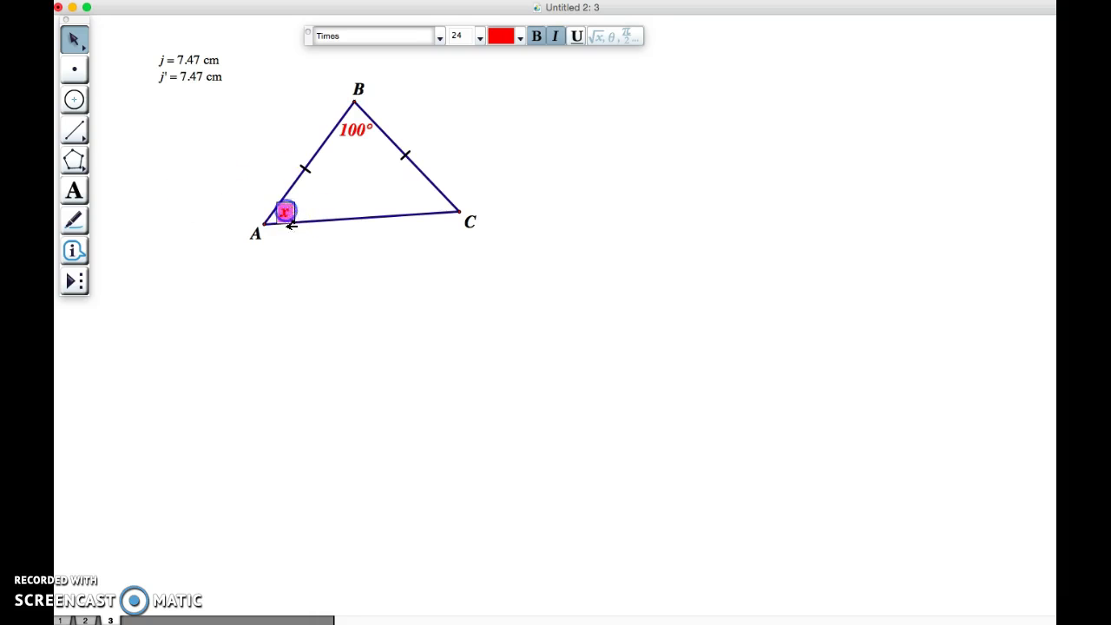
{"action": "left_click", "coordinate": [313, 315]}
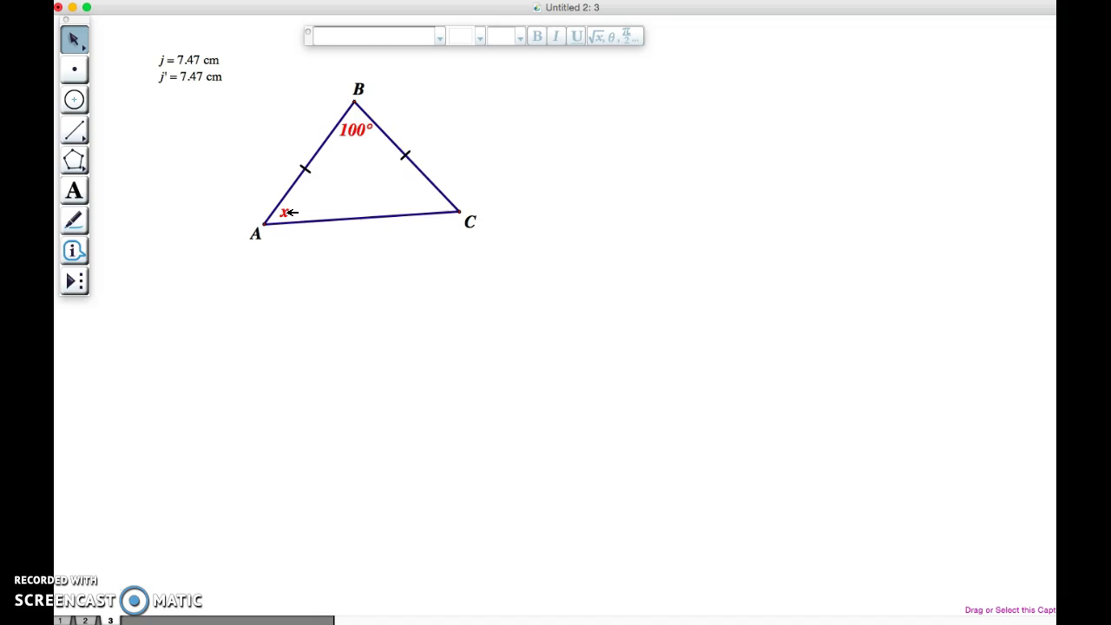
{"action": "left_click", "coordinate": [287, 213]}
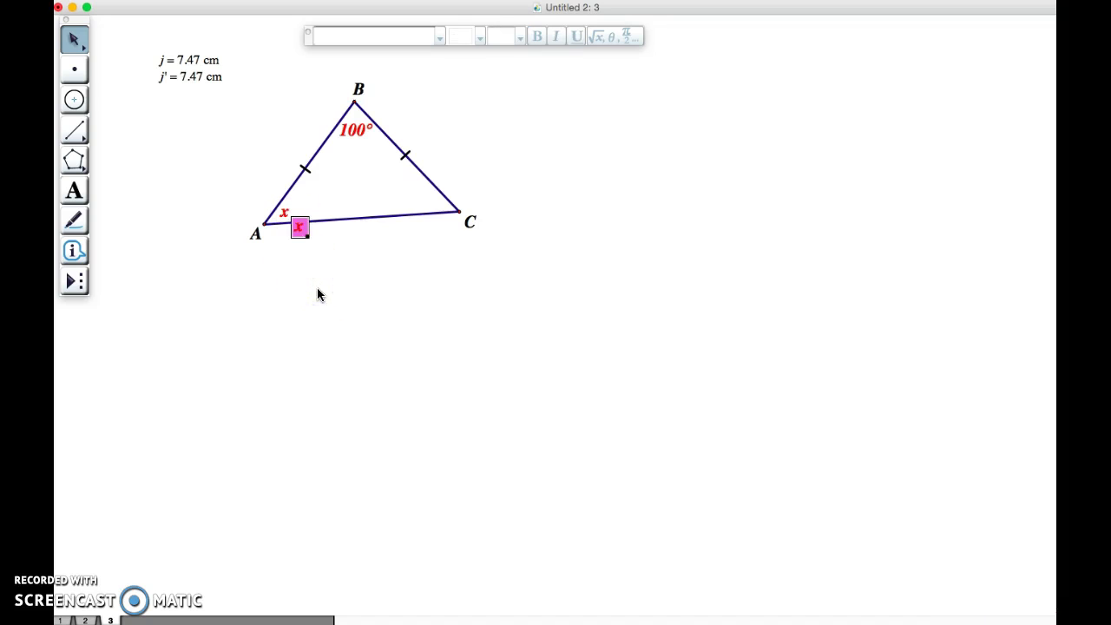
{"action": "left_click", "coordinate": [295, 224]}
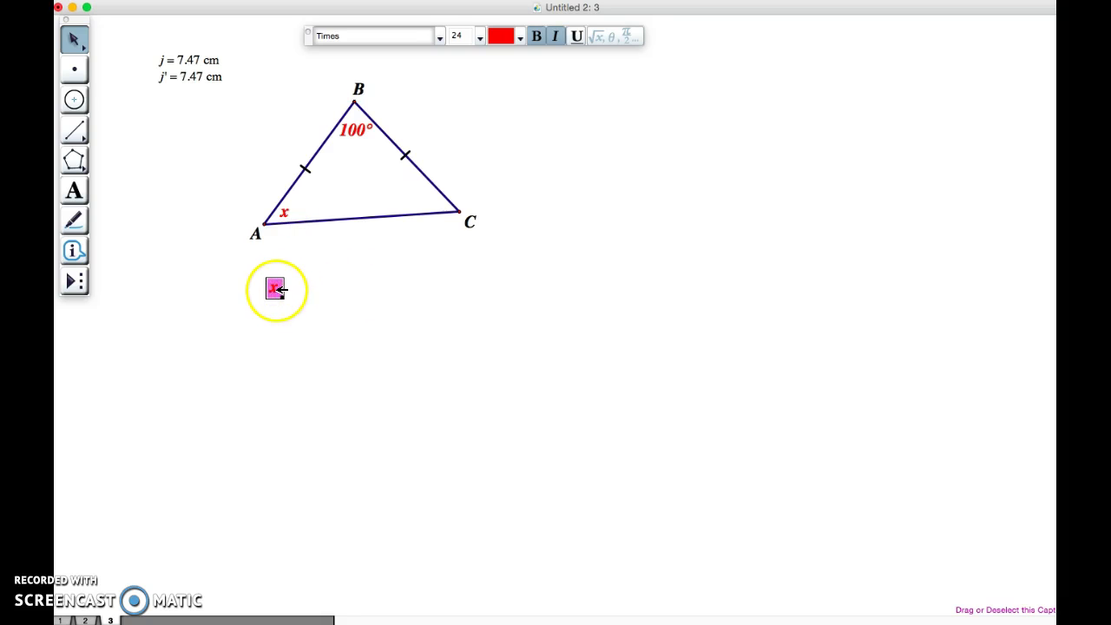
- Edit the caption to read x = 40° on one widened line, then start a new line
{"action": "double_click", "coordinate": [277, 289]}
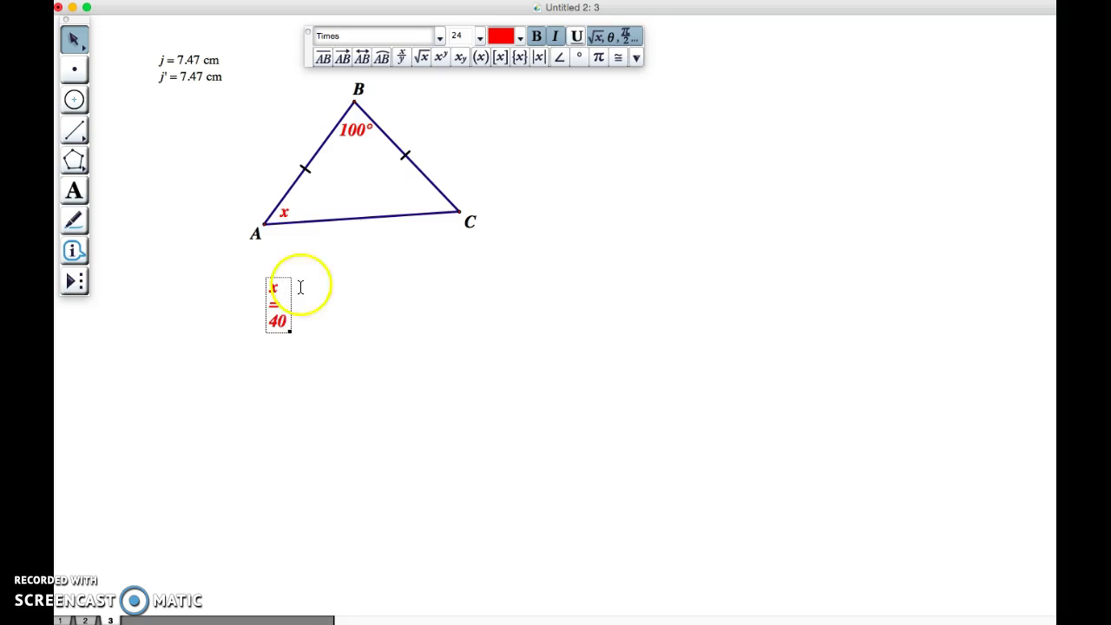
{"action": "left_click", "coordinate": [580, 57]}
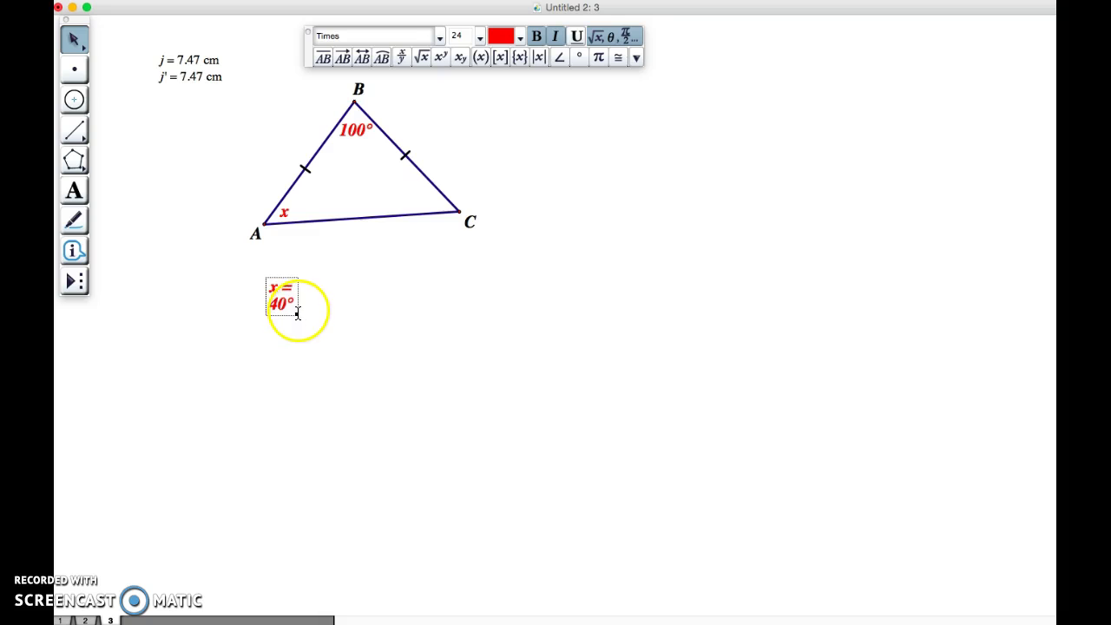
{"action": "left_click_drag", "start_coordinate": [296, 314], "coordinate": [359, 314]}
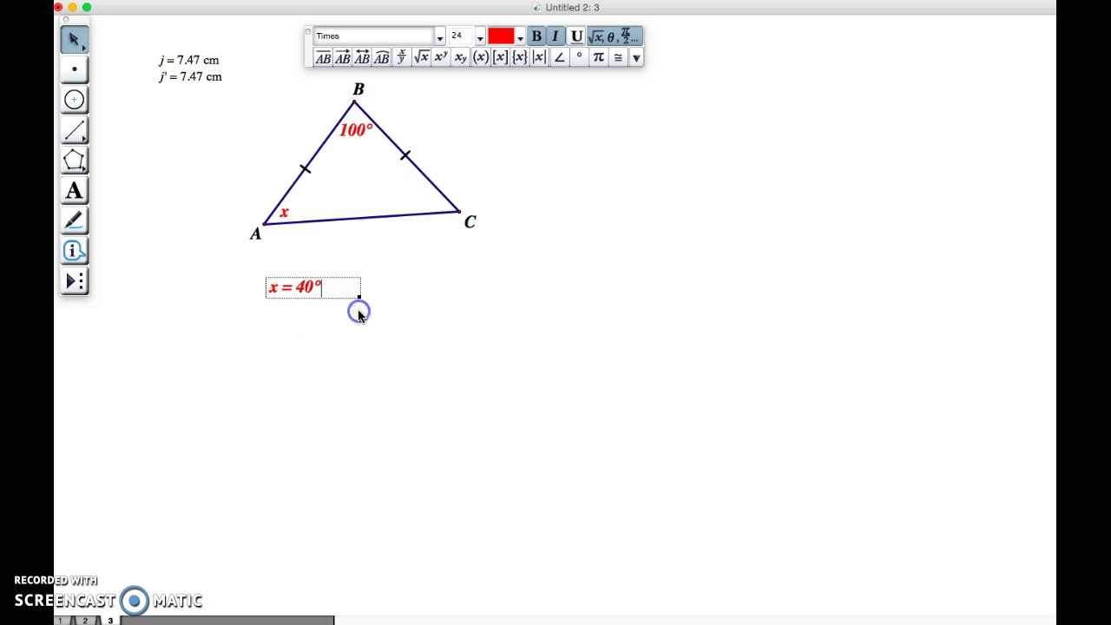
{"action": "key", "text": "Return"}
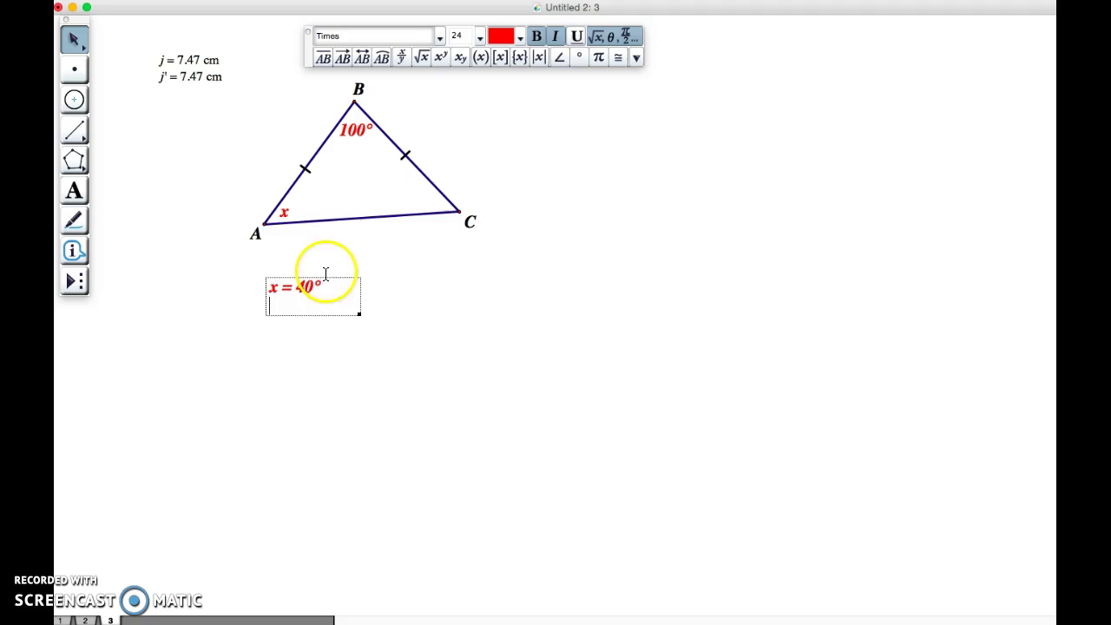
- Add a black line reading 'Isosceles triangle biconditional' to the caption
{"action": "left_click", "coordinate": [519, 41]}
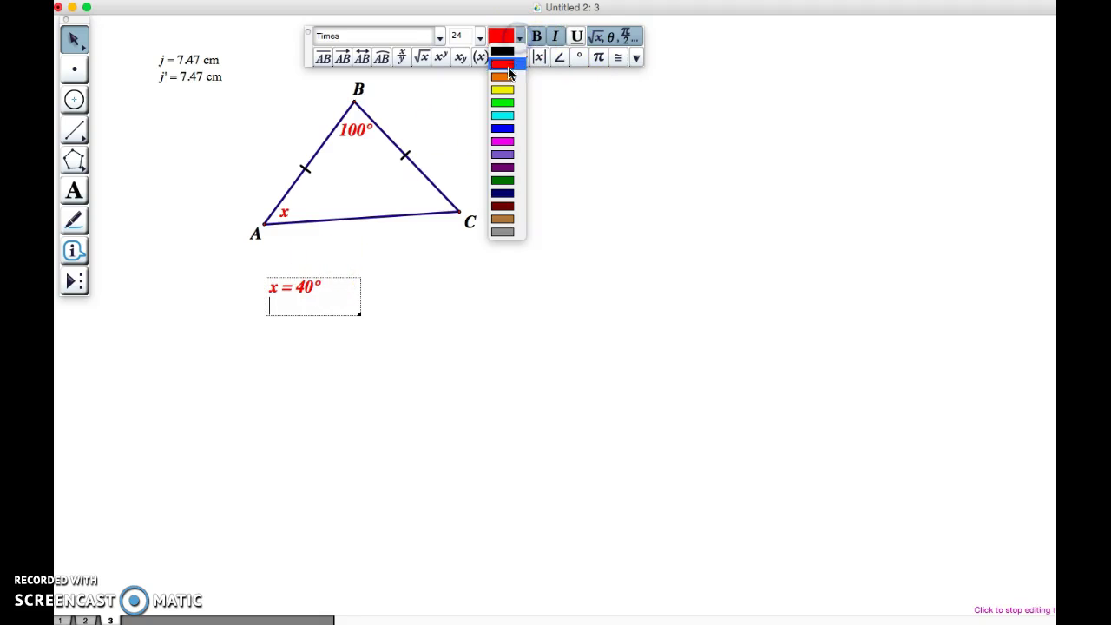
{"action": "left_click", "coordinate": [509, 54]}
{"action": "left_click", "coordinate": [307, 310]}
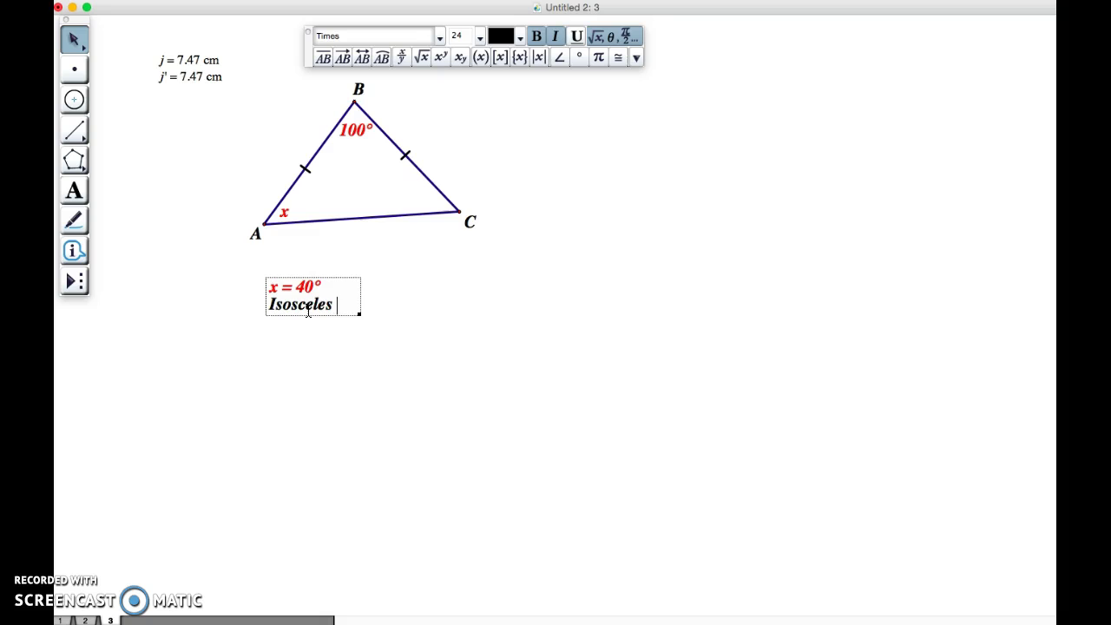
{"action": "type", "text": "Isosceles triangle bi"}
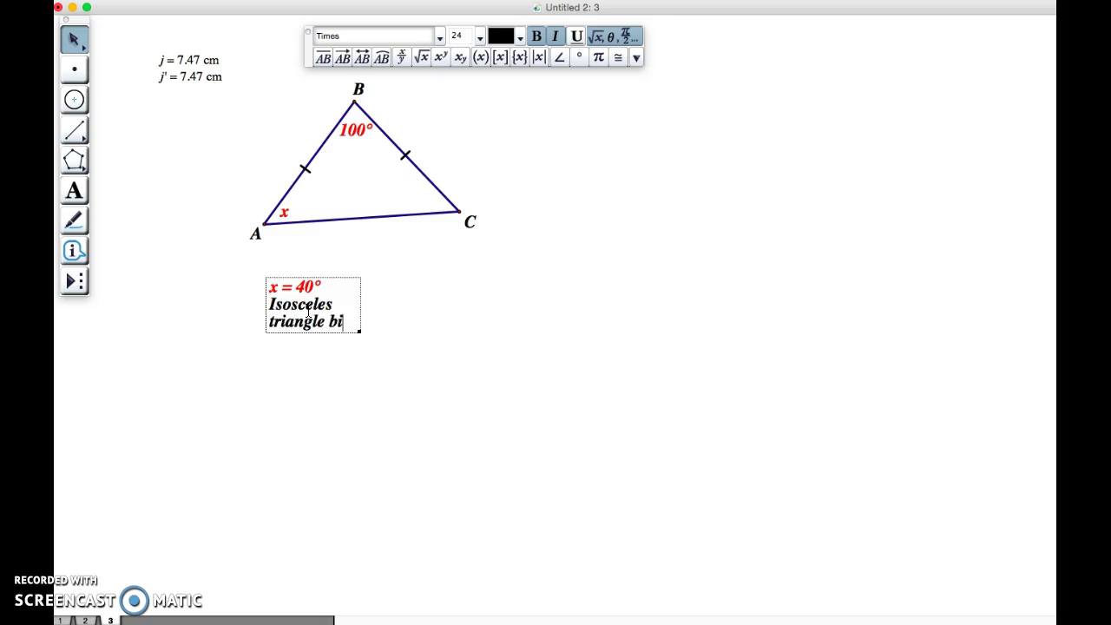
{"action": "type", "text": "conditional"}
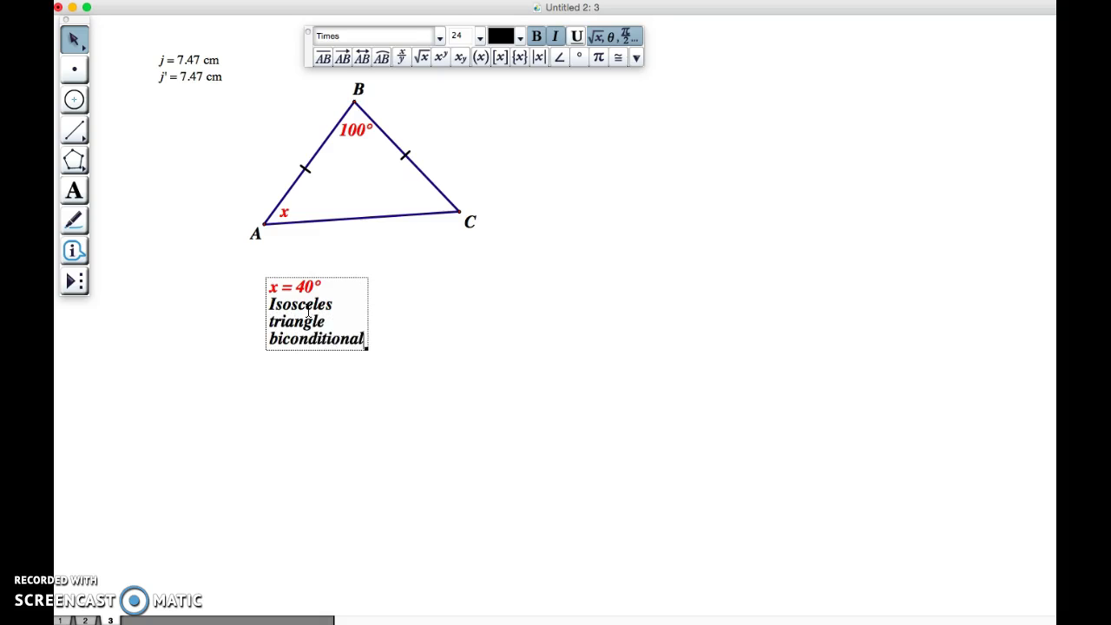
{"action": "key", "text": "Escape"}
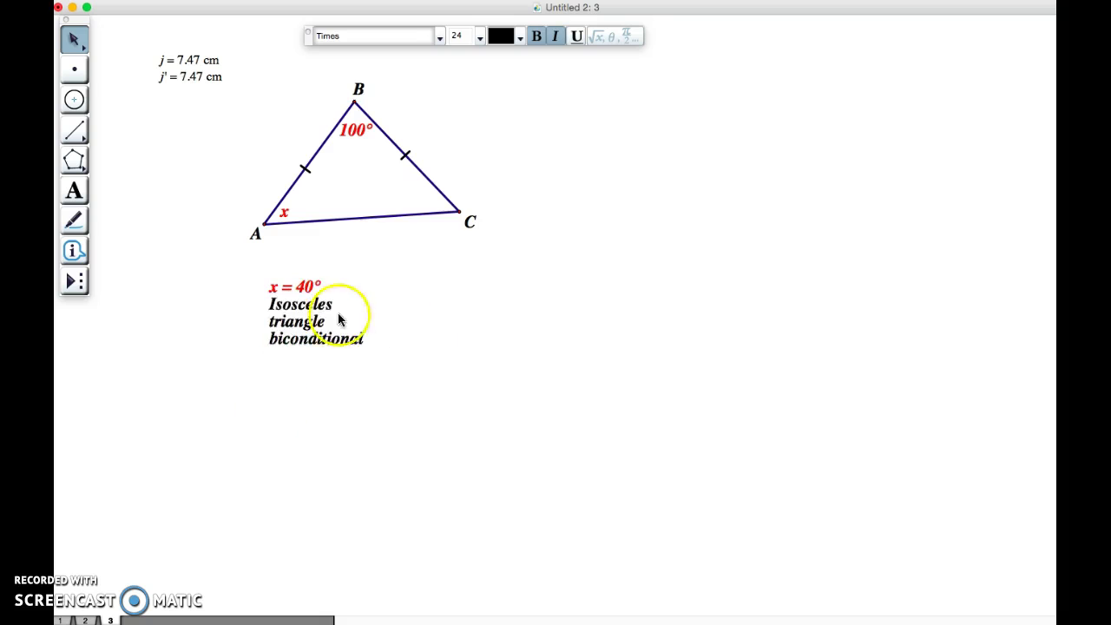
- Move the caption just under vertex A and add a new line after 'biconditional'
{"action": "left_click_drag", "start_coordinate": [303, 315], "coordinate": [302, 270]}
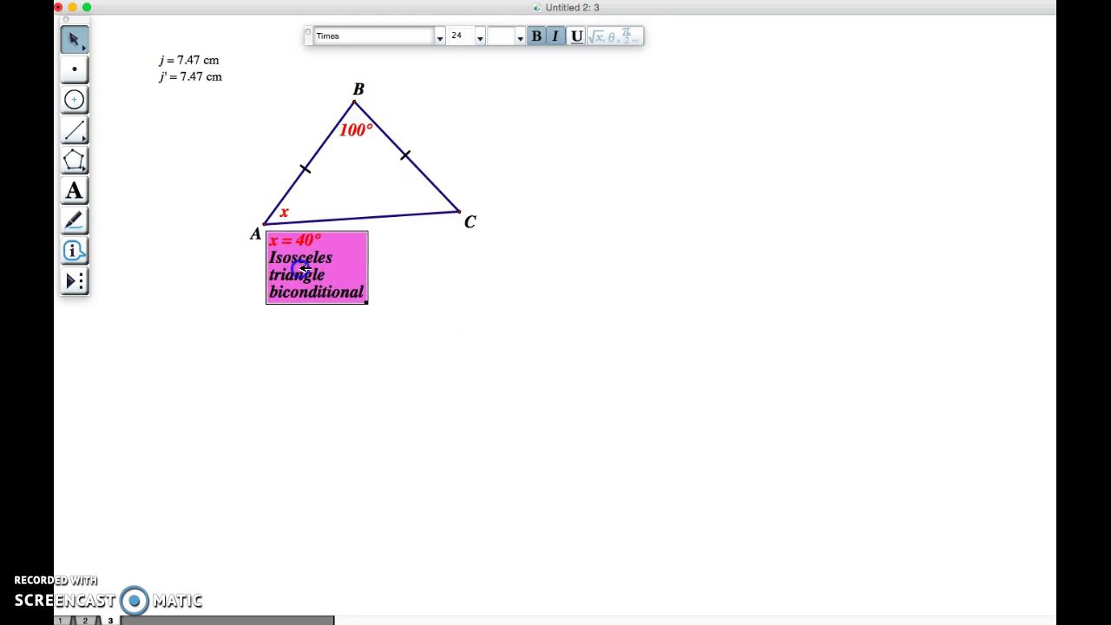
{"action": "left_click", "coordinate": [457, 282]}
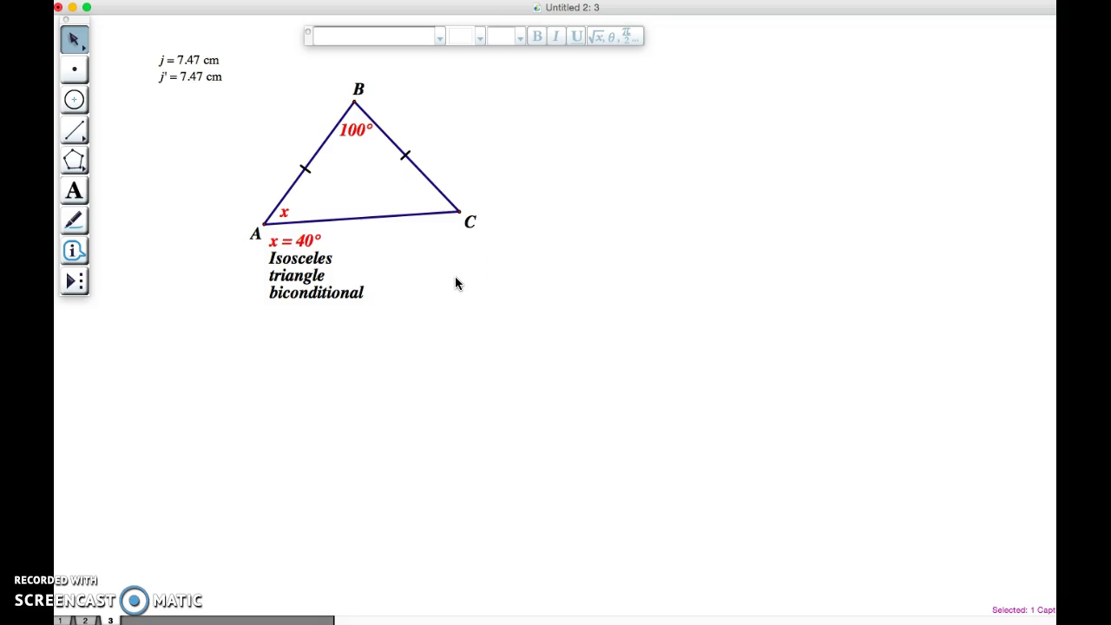
{"action": "double_click", "coordinate": [310, 298]}
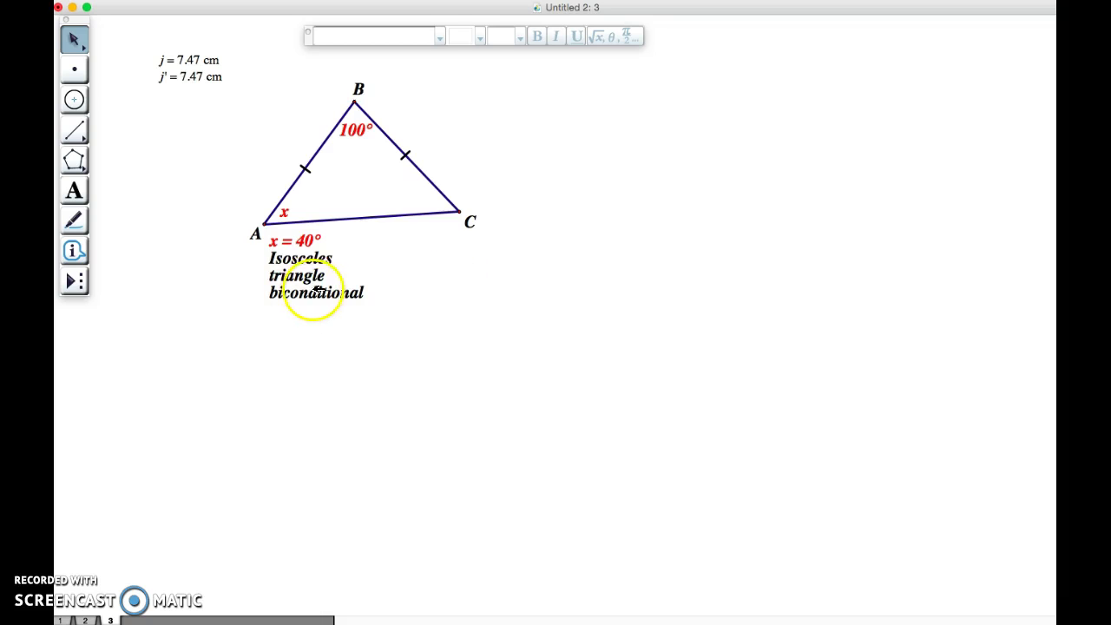
{"action": "left_click", "coordinate": [363, 292]}
{"action": "key", "text": "Return"}
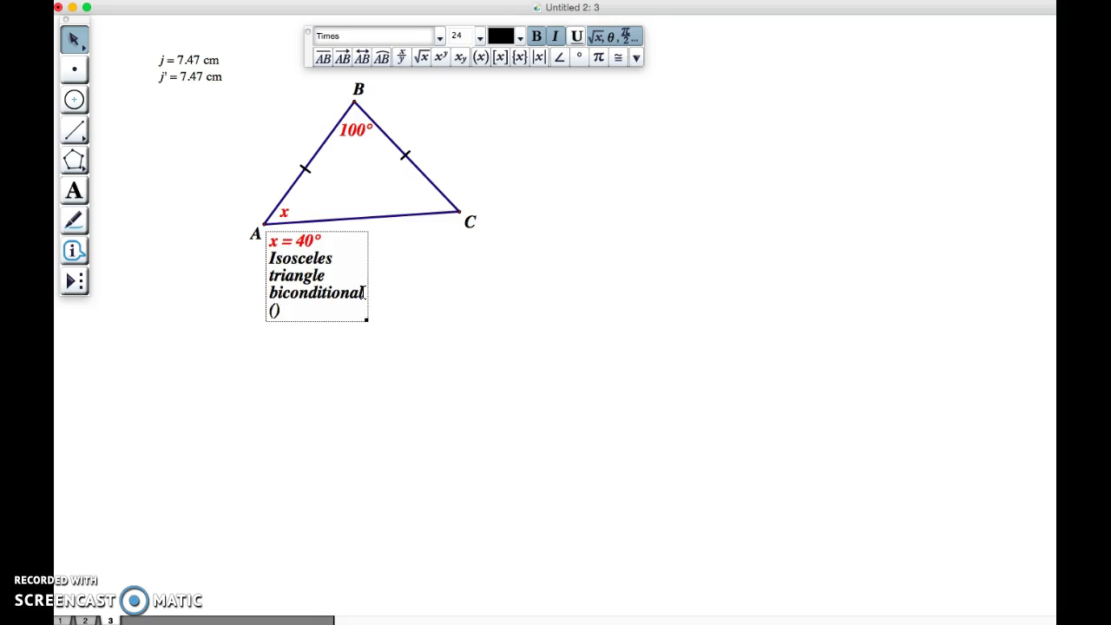
- Write (U2) on the new line with U2 in blue
{"action": "left_click", "coordinate": [275, 311]}
{"action": "left_click", "coordinate": [519, 37]}
{"action": "left_click", "coordinate": [503, 127]}
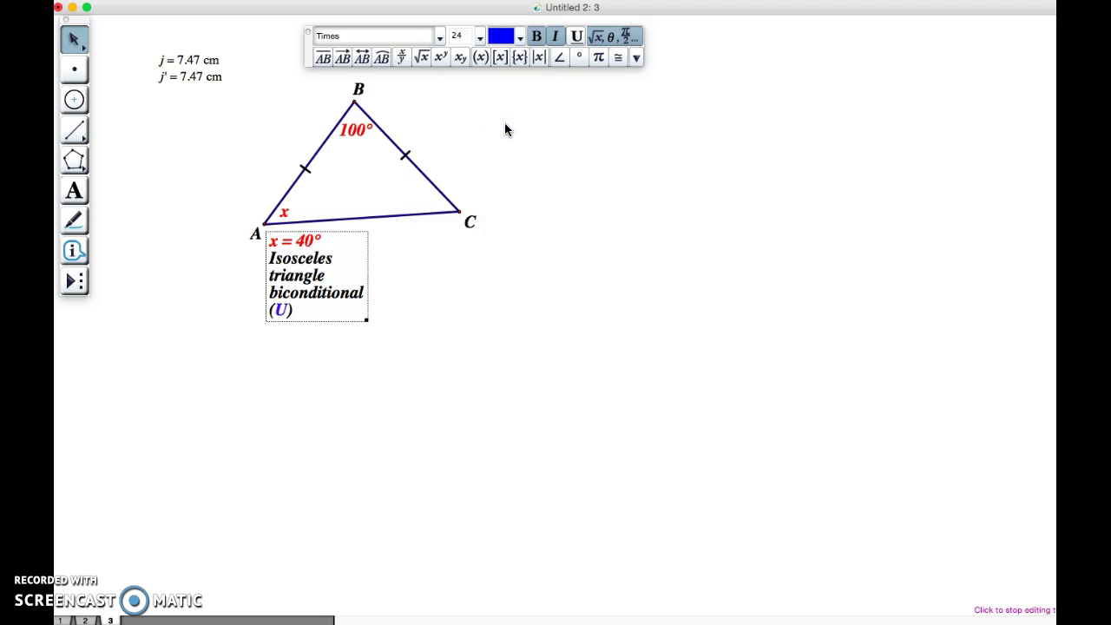
{"action": "type", "text": "2"}
{"action": "left_click", "coordinate": [533, 308]}
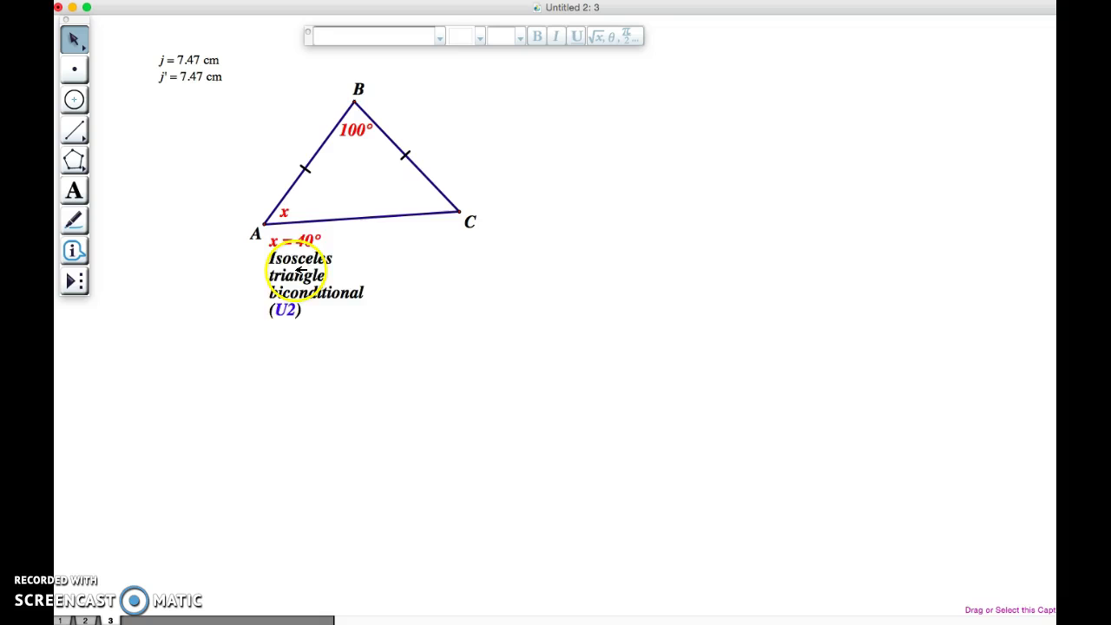
- Select the caption and find the Edit > Action Buttons > Hide/Show command
{"action": "left_click", "coordinate": [298, 271]}
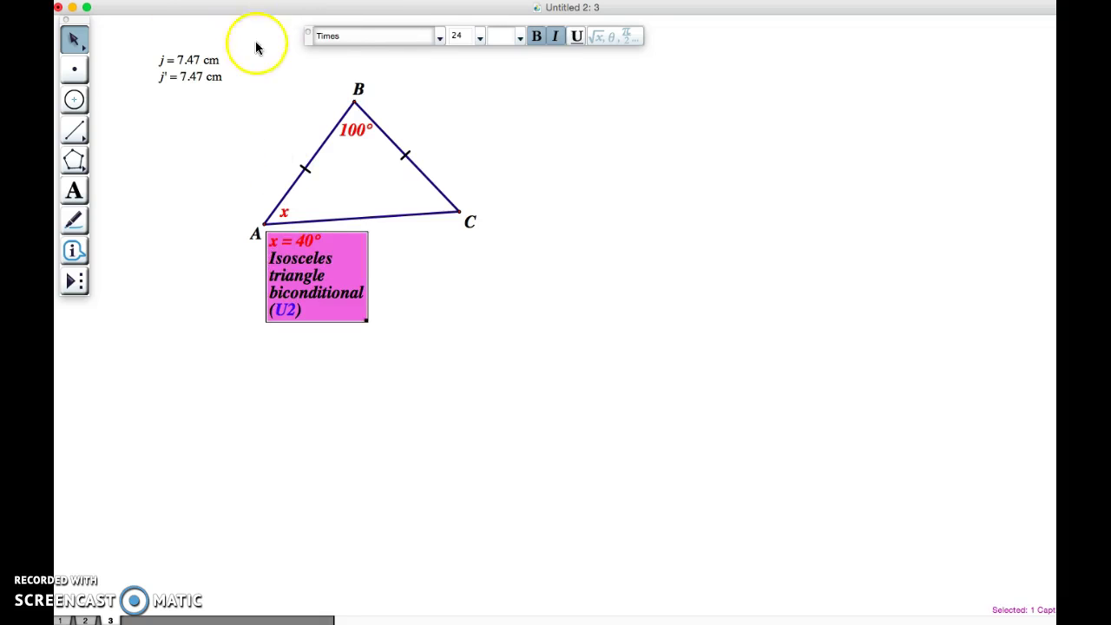
{"action": "left_click", "coordinate": [272, 108]}
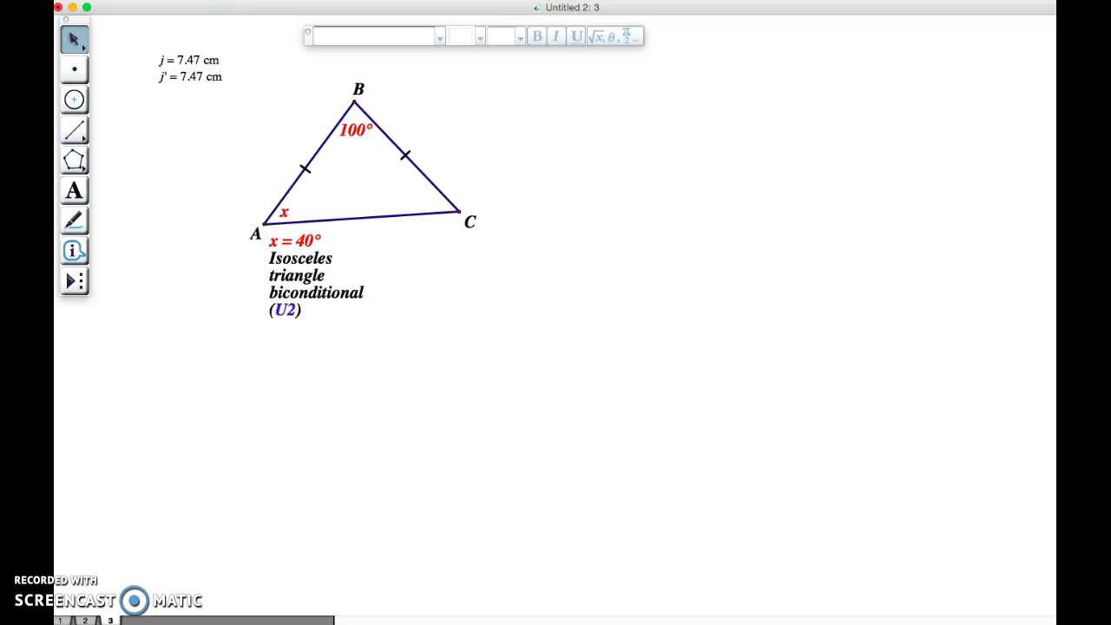
{"action": "left_click", "coordinate": [227, 0]}
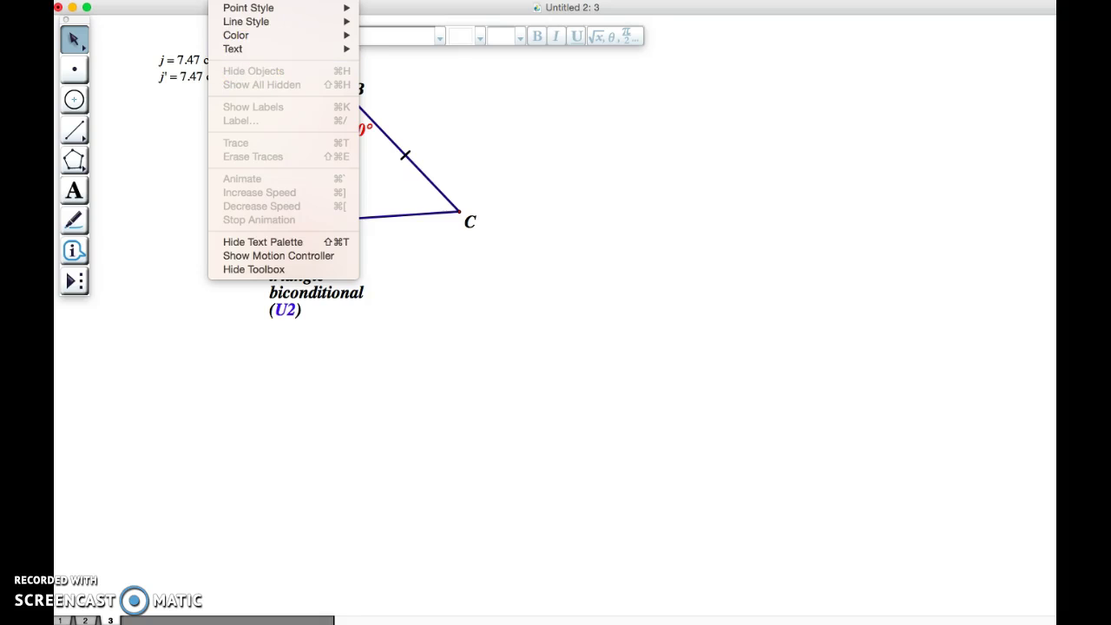
{"action": "left_click", "coordinate": [248, 12]}
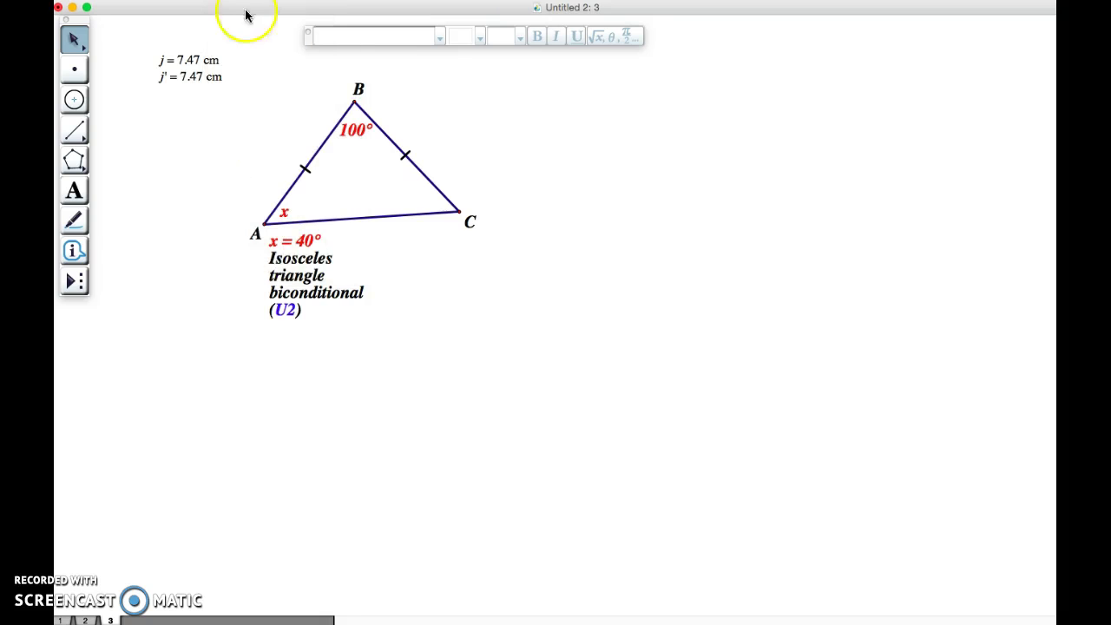
{"action": "left_click", "coordinate": [316, 265]}
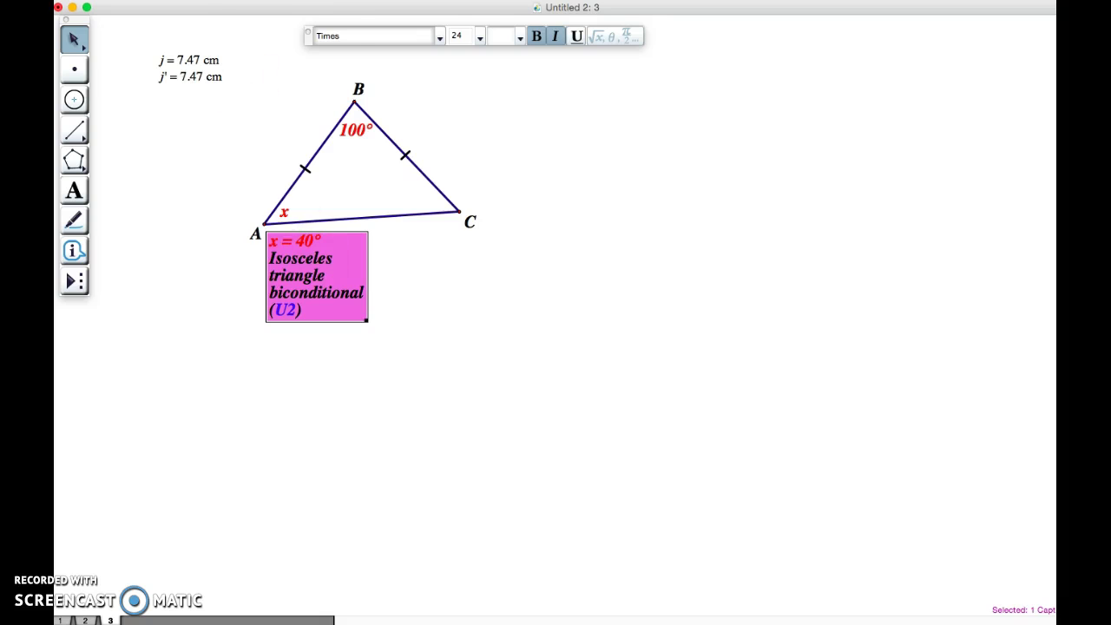
{"action": "left_click", "coordinate": [235, 0]}
{"action": "key", "text": "Left"}
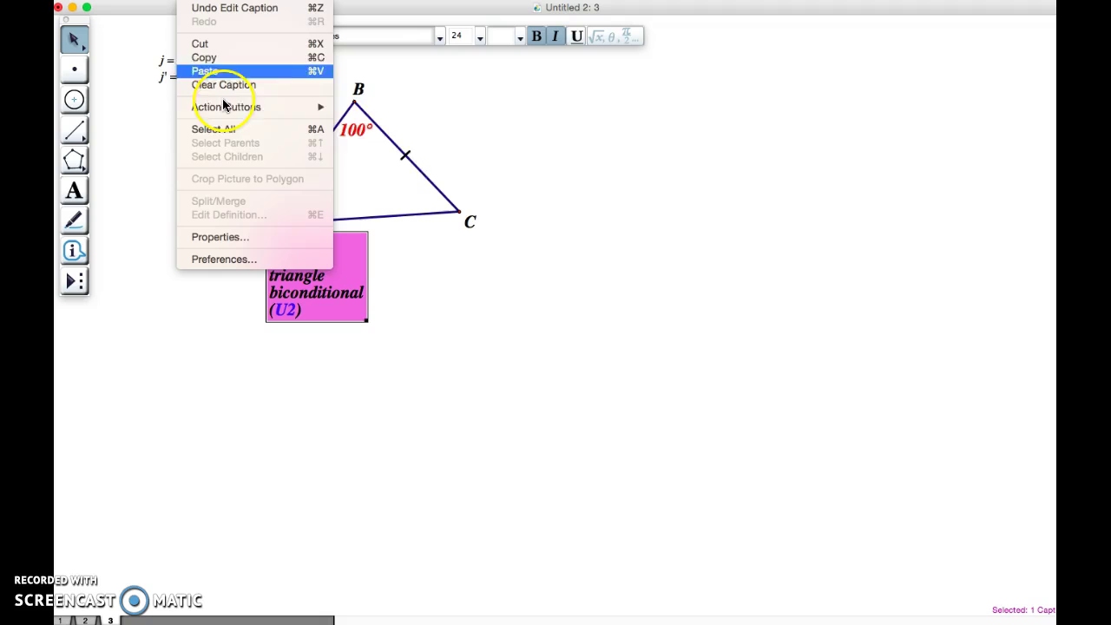
{"action": "mouse_move", "coordinate": [226, 109]}
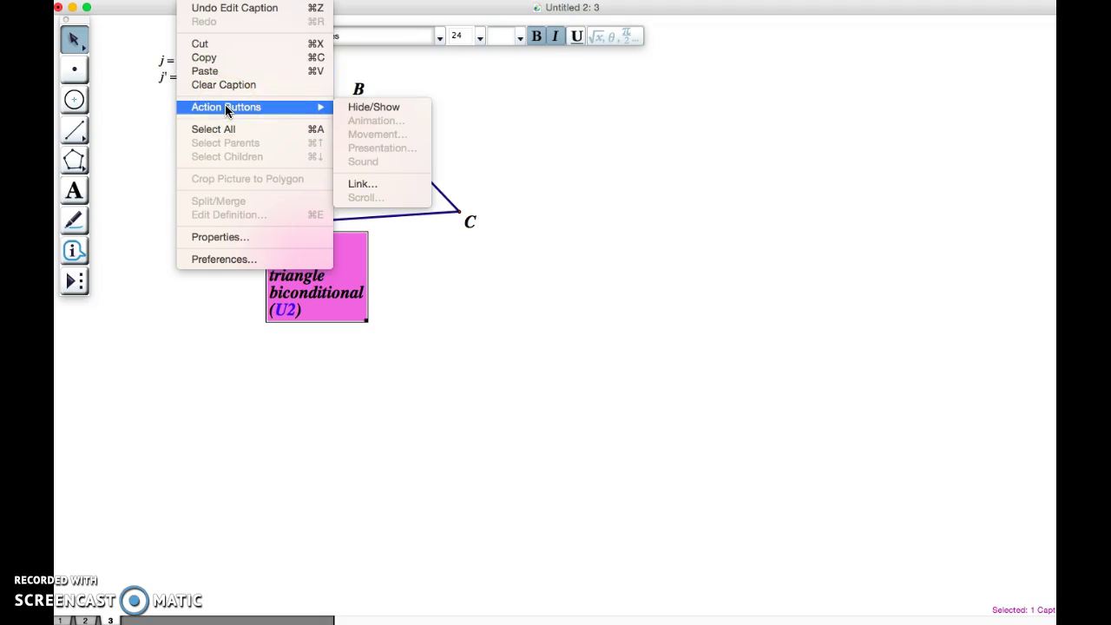
- Create the Hide Caption button and move it below the triangle at the left
{"action": "left_click", "coordinate": [382, 108]}
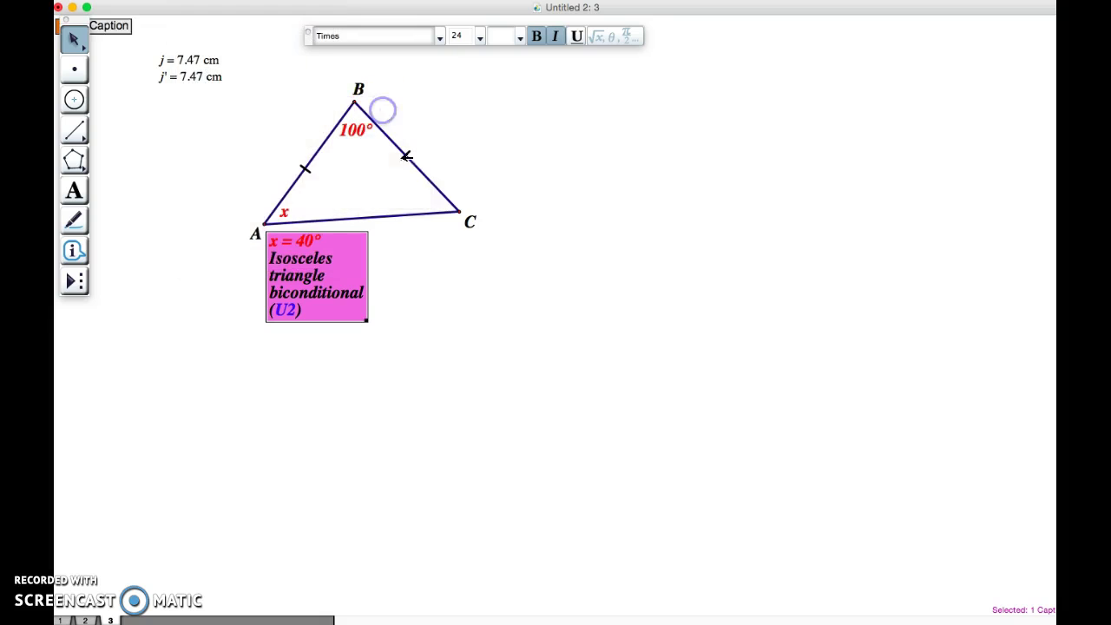
{"action": "left_click", "coordinate": [252, 69]}
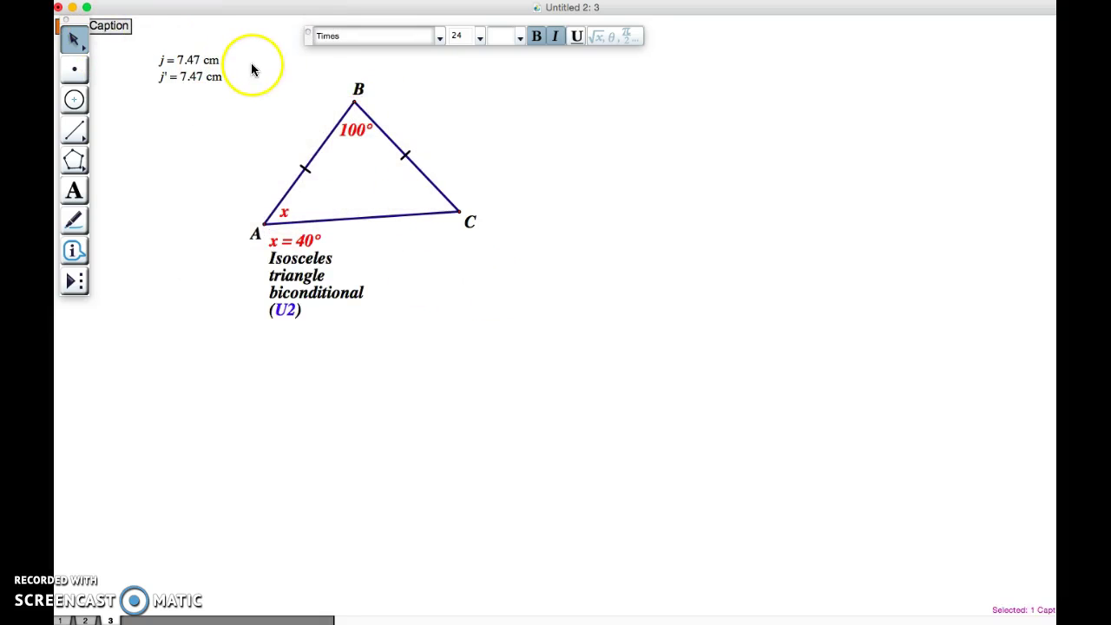
{"action": "left_click", "coordinate": [106, 28]}
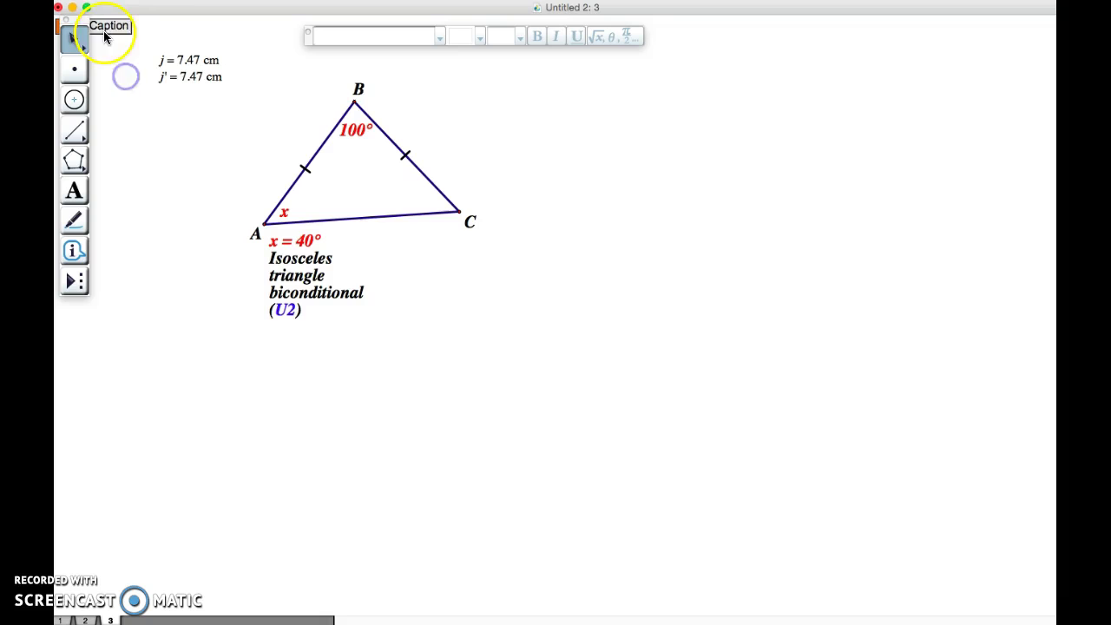
{"action": "left_click", "coordinate": [80, 24]}
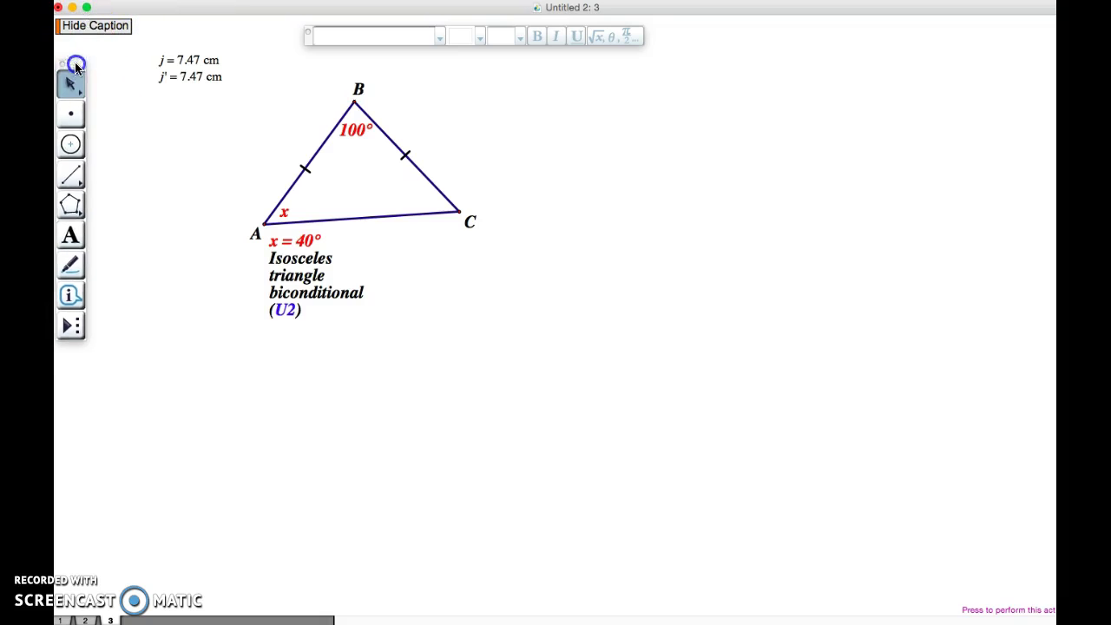
{"action": "left_click", "coordinate": [61, 28]}
{"action": "left_click_drag", "start_coordinate": [61, 27], "coordinate": [97, 425]}
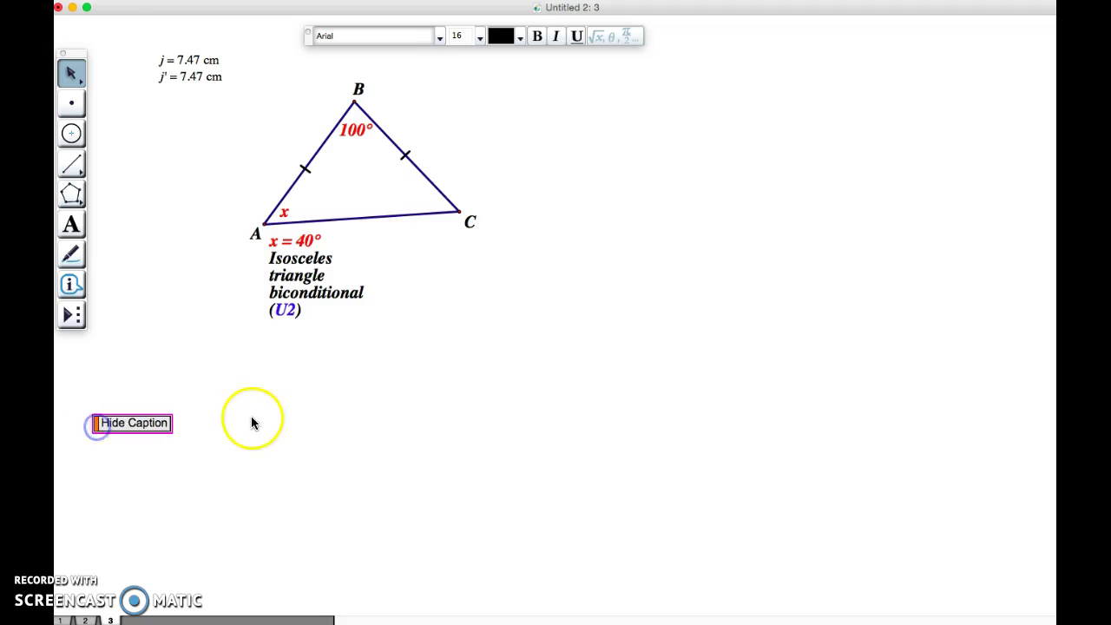
- Test the Hide Caption button twice, ending with the caption visible
{"action": "left_click", "coordinate": [161, 425]}
{"action": "left_click", "coordinate": [159, 426]}
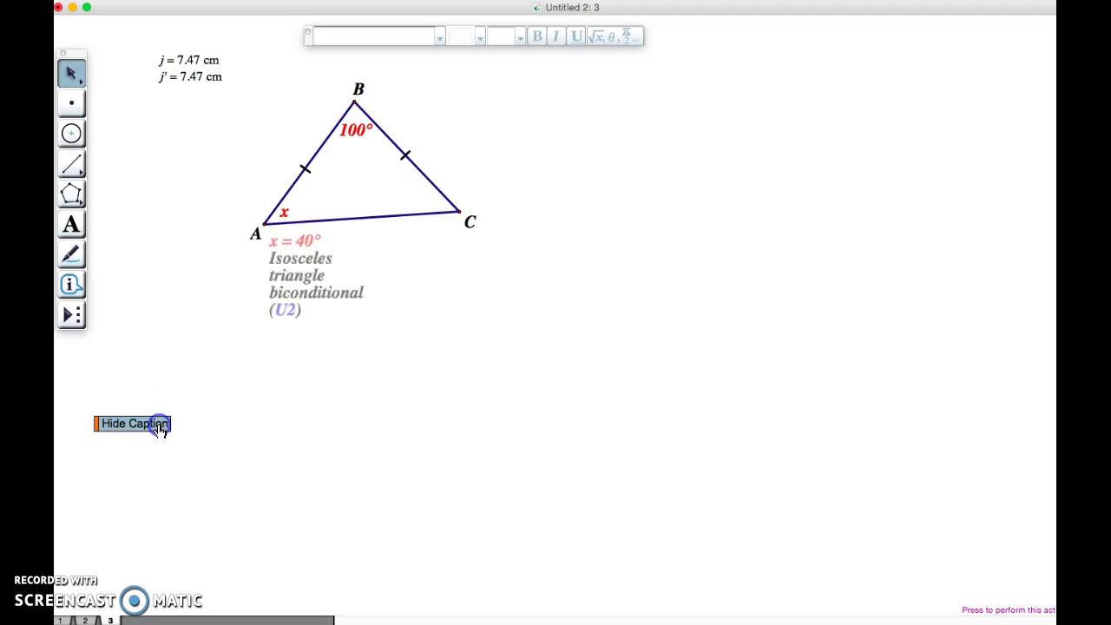
{"action": "left_click", "coordinate": [159, 426]}
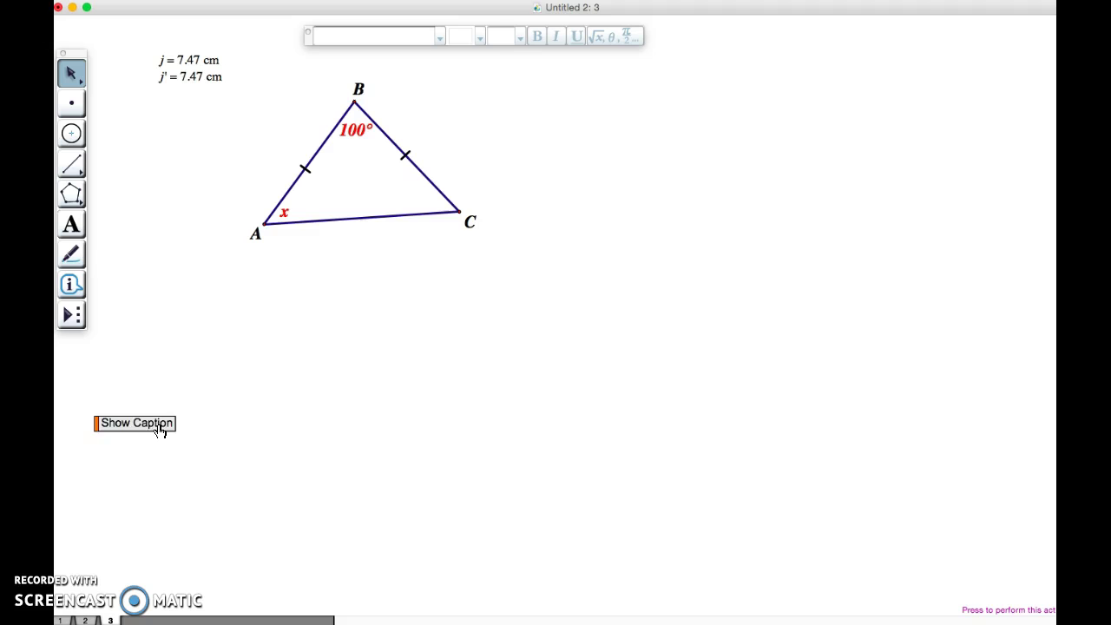
{"action": "left_click", "coordinate": [159, 426]}
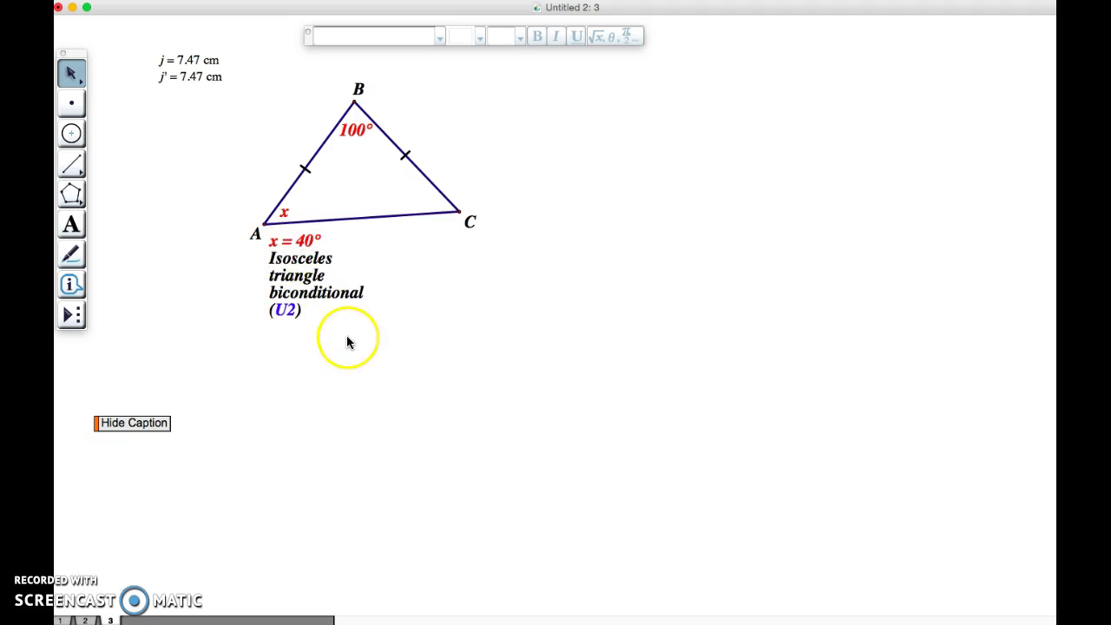
- Delete the Hide Caption action button and select the x = 40° caption
{"action": "left_click", "coordinate": [228, 0]}
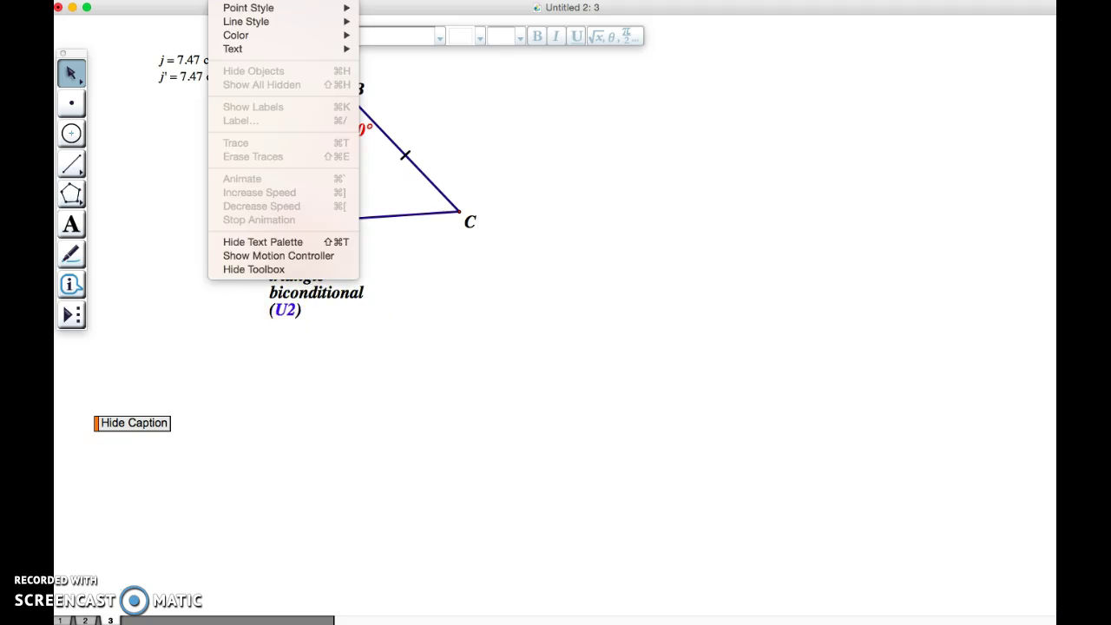
{"action": "mouse_move", "coordinate": [193, 0]}
{"action": "mouse_move", "coordinate": [211, 108]}
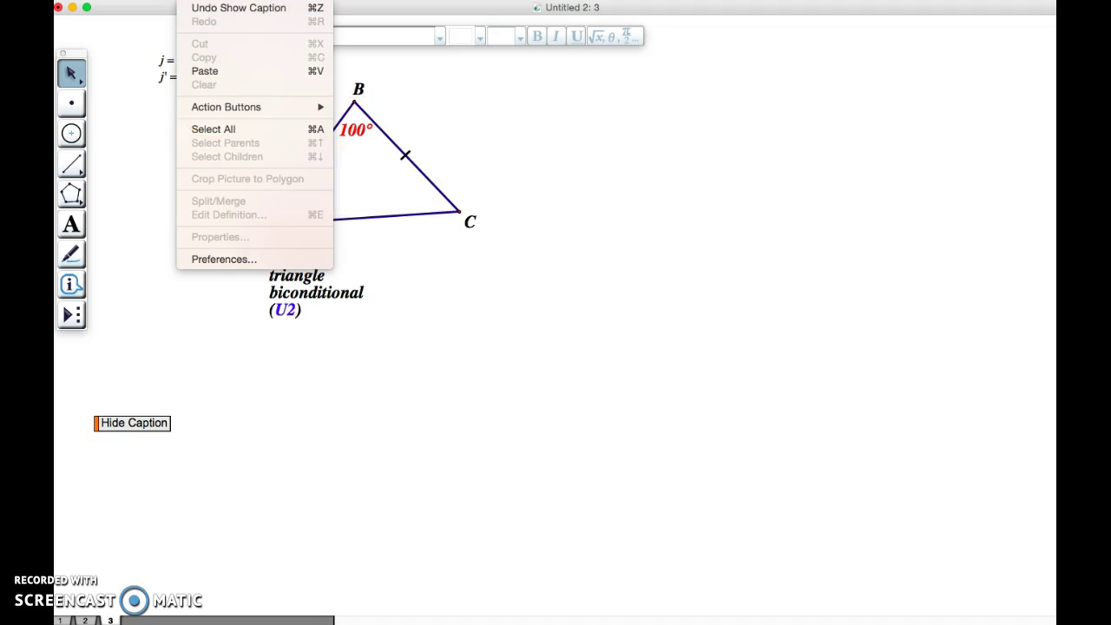
{"action": "left_click", "coordinate": [454, 384]}
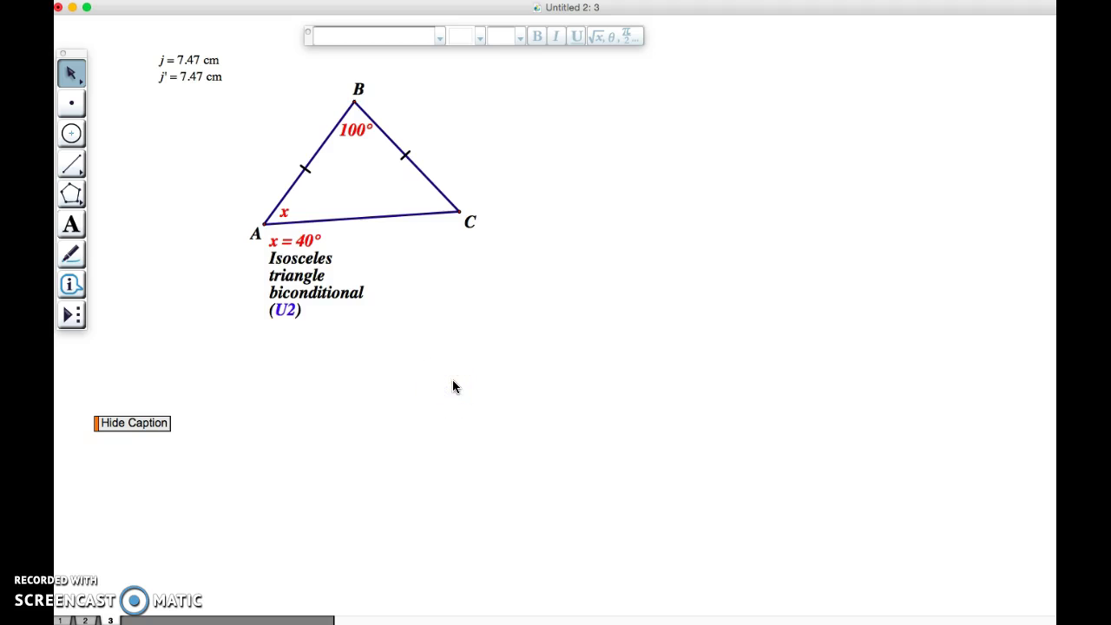
{"action": "left_click", "coordinate": [97, 422]}
{"action": "left_click", "coordinate": [405, 375]}
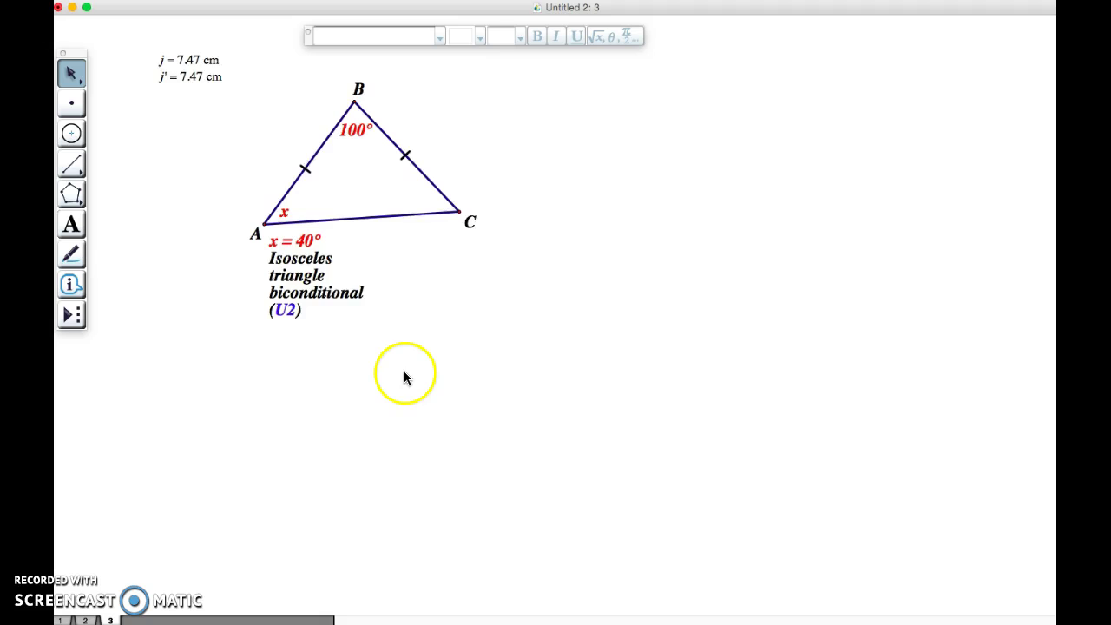
{"action": "left_click", "coordinate": [300, 270]}
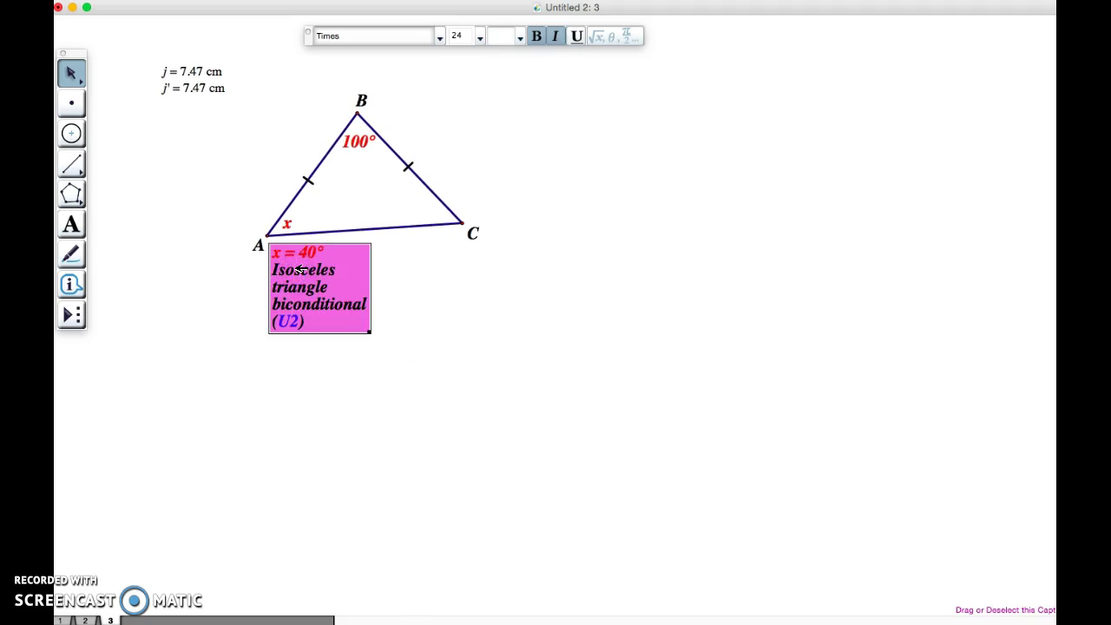
{"action": "left_click", "coordinate": [306, 269]}
- Scroll the sketch to make room above triangle ABC
{"action": "scroll", "coordinate": [494, 324], "scroll_direction": "up", "scroll_amount": 5}
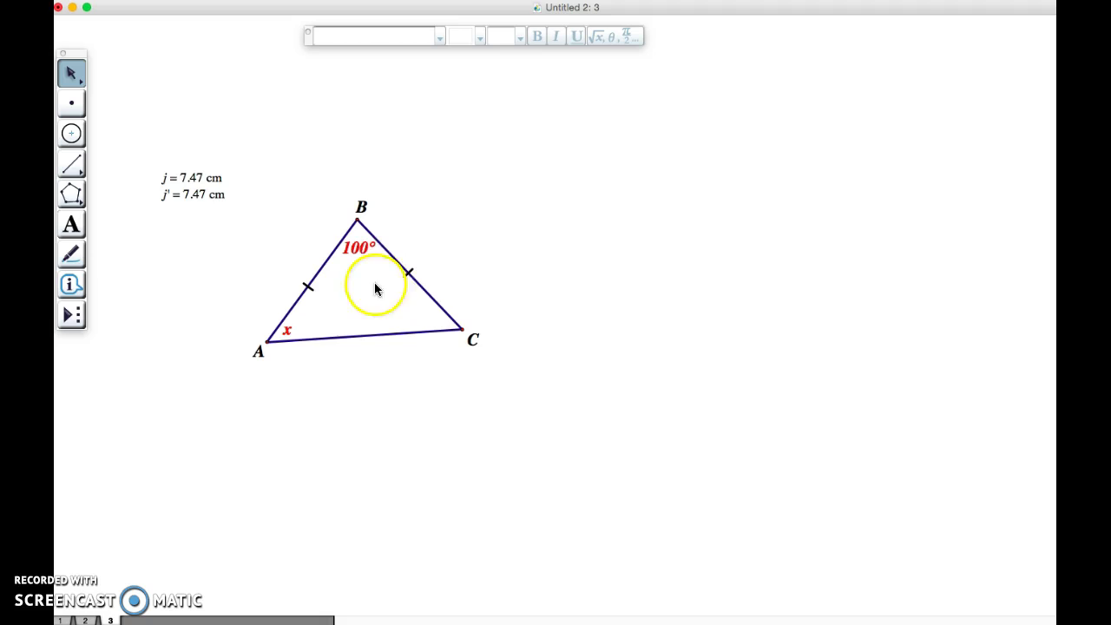
{"action": "scroll", "coordinate": [548, 308], "scroll_direction": "up", "scroll_amount": 1}
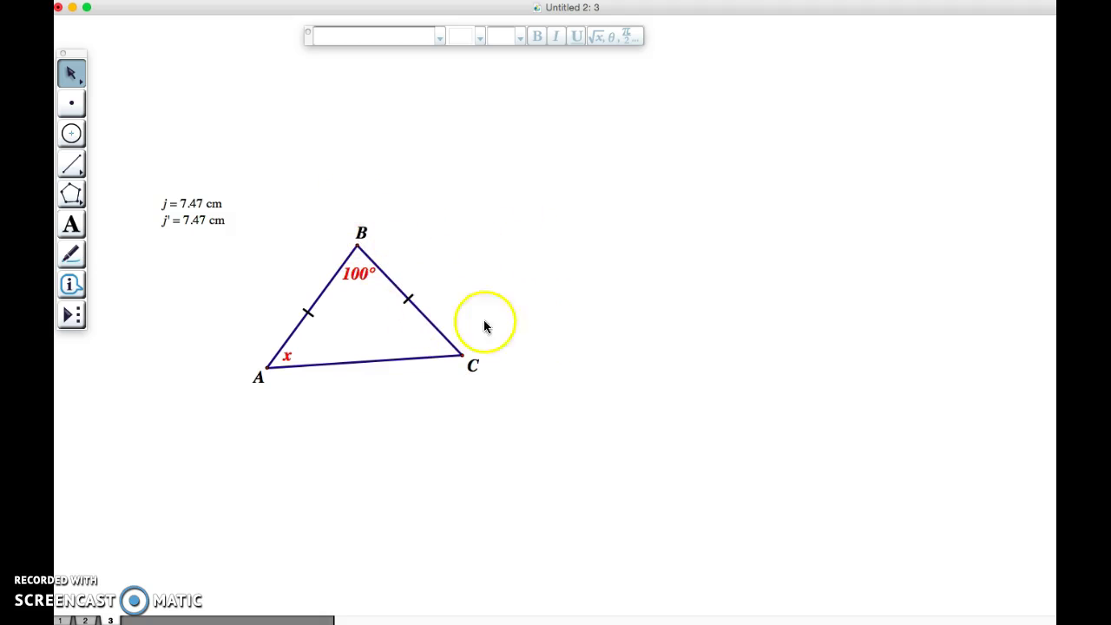
- Draw a segment from vertex B out to the upper right
{"action": "left_click", "coordinate": [424, 315]}
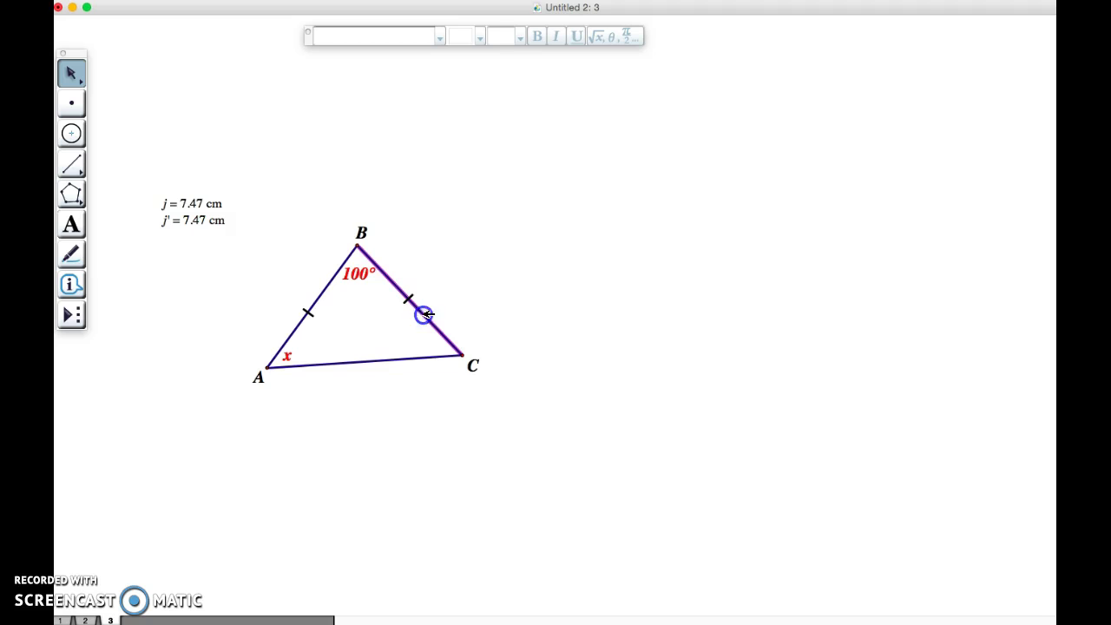
{"action": "left_click", "coordinate": [606, 316]}
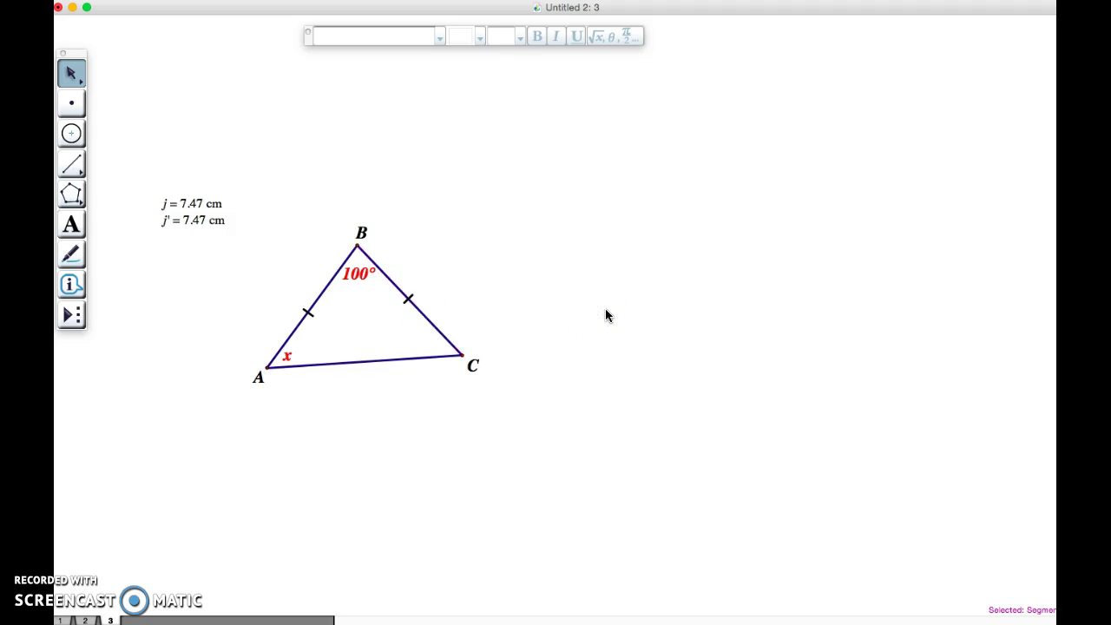
{"action": "left_click", "coordinate": [72, 164]}
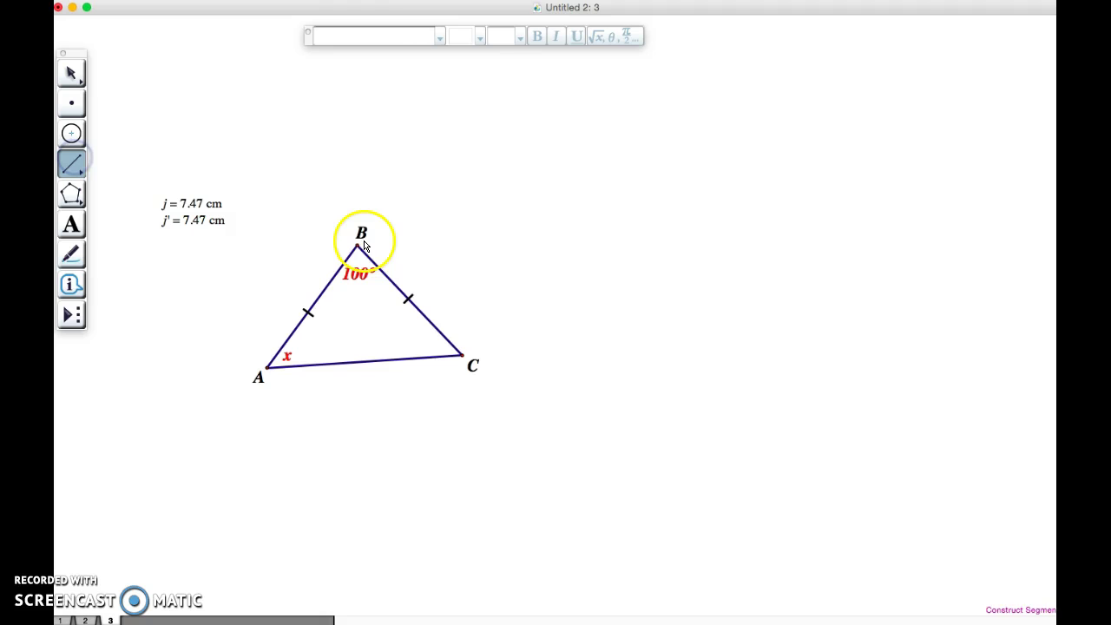
{"action": "left_click_drag", "start_coordinate": [357, 247], "coordinate": [559, 140]}
{"action": "left_click", "coordinate": [72, 73]}
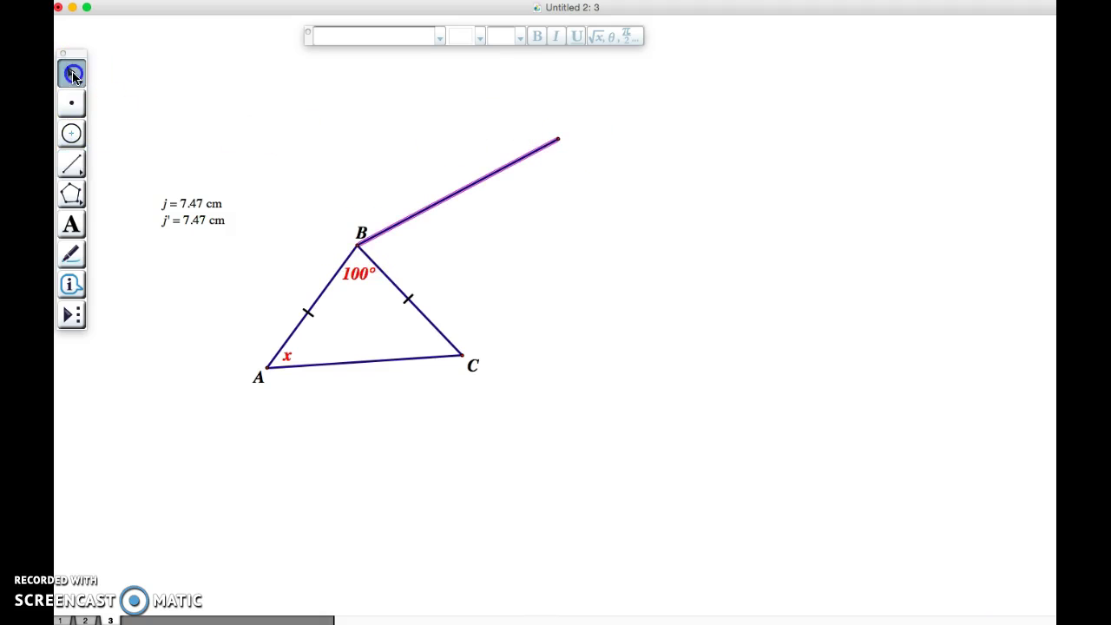
- Label the segment's far endpoint D and select segment BD
{"action": "left_click", "coordinate": [70, 213]}
{"action": "left_click", "coordinate": [558, 142]}
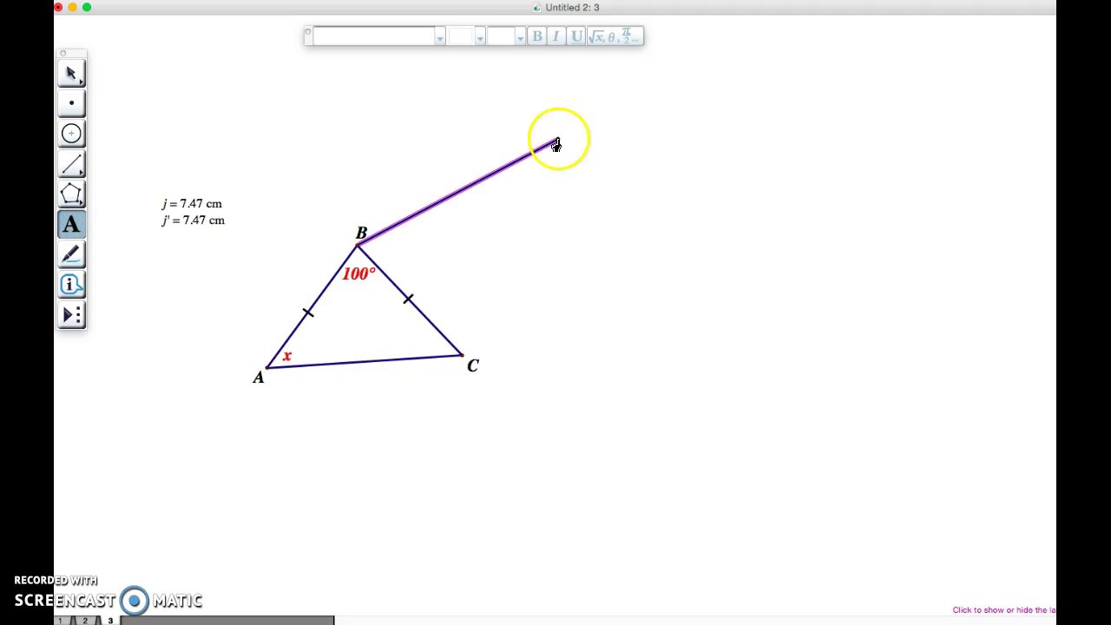
{"action": "left_click", "coordinate": [71, 73]}
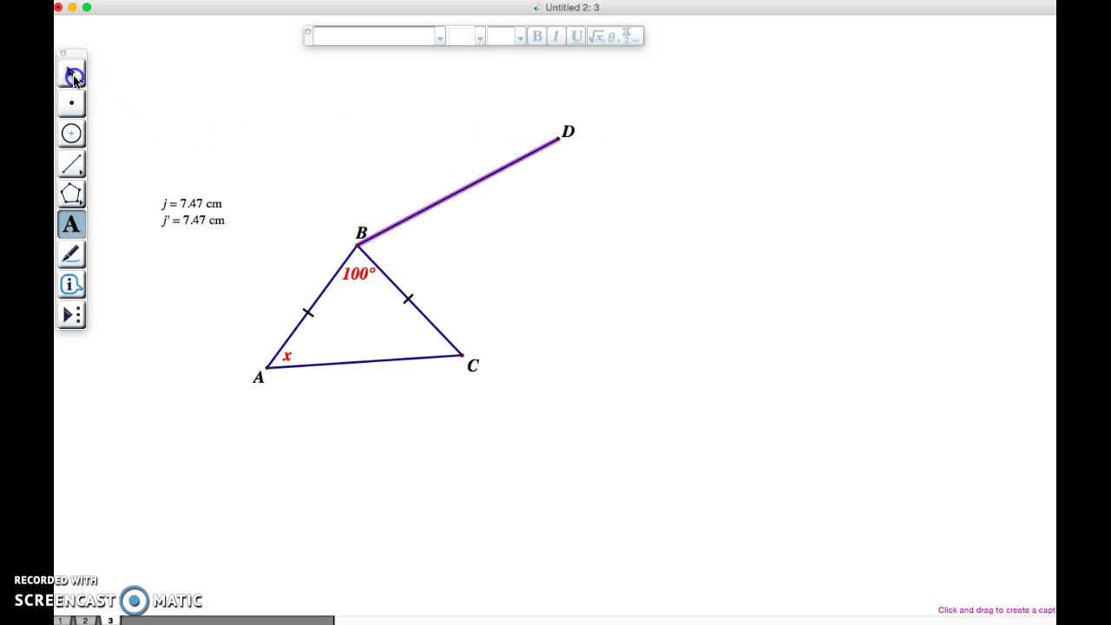
{"action": "left_click", "coordinate": [337, 154]}
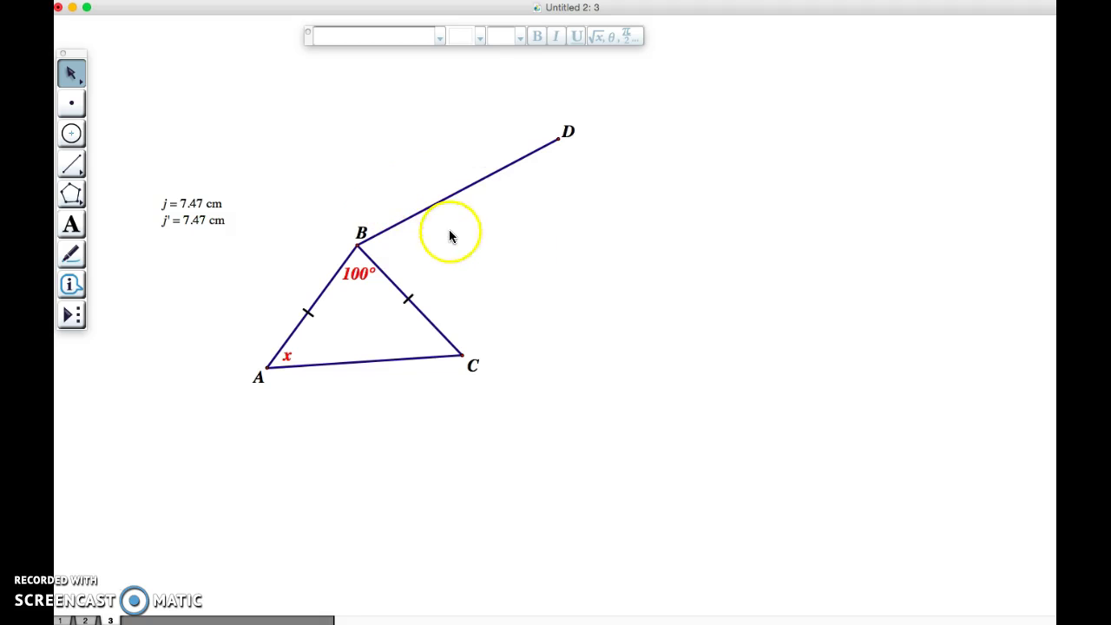
{"action": "left_click", "coordinate": [472, 185]}
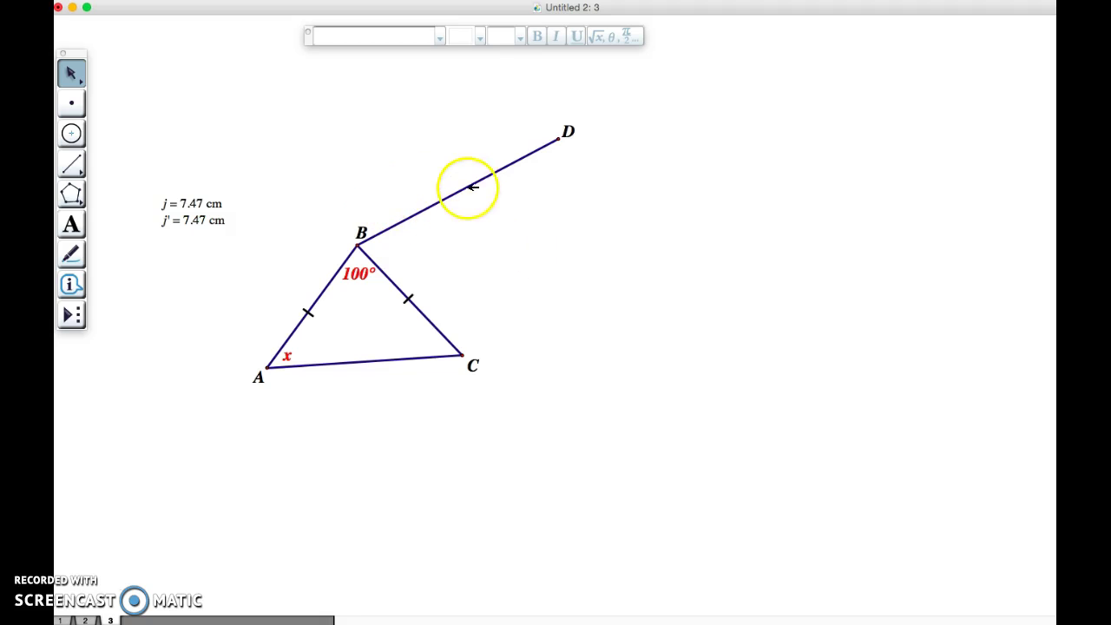
- Construct a line through C parallel to segment BD
{"action": "left_click", "coordinate": [463, 355]}
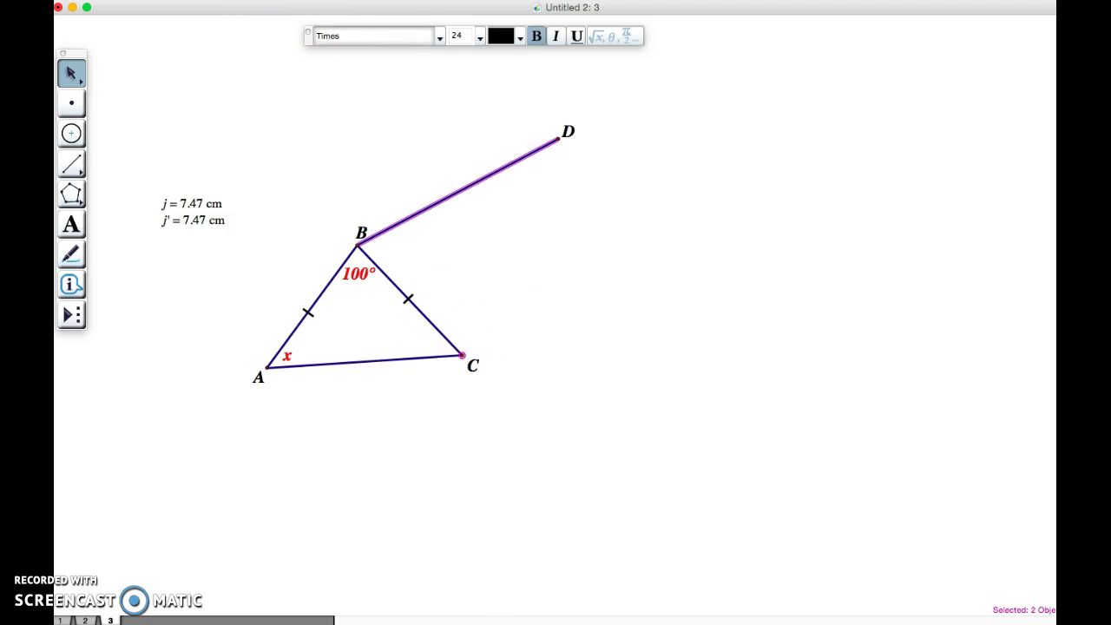
{"action": "left_click", "coordinate": [287, 0]}
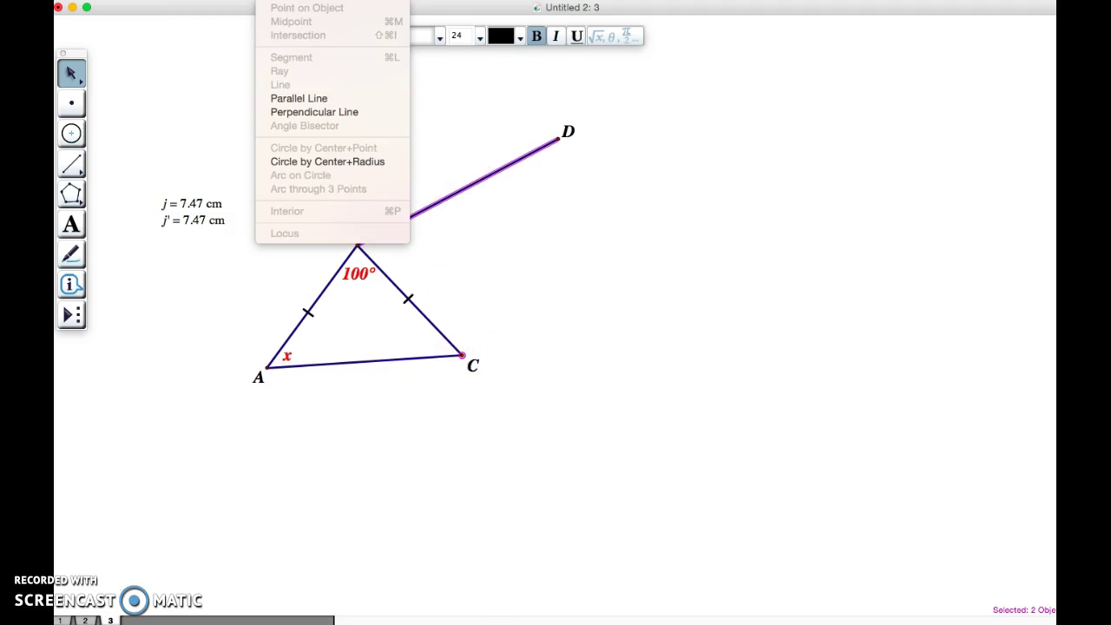
{"action": "left_click", "coordinate": [304, 99]}
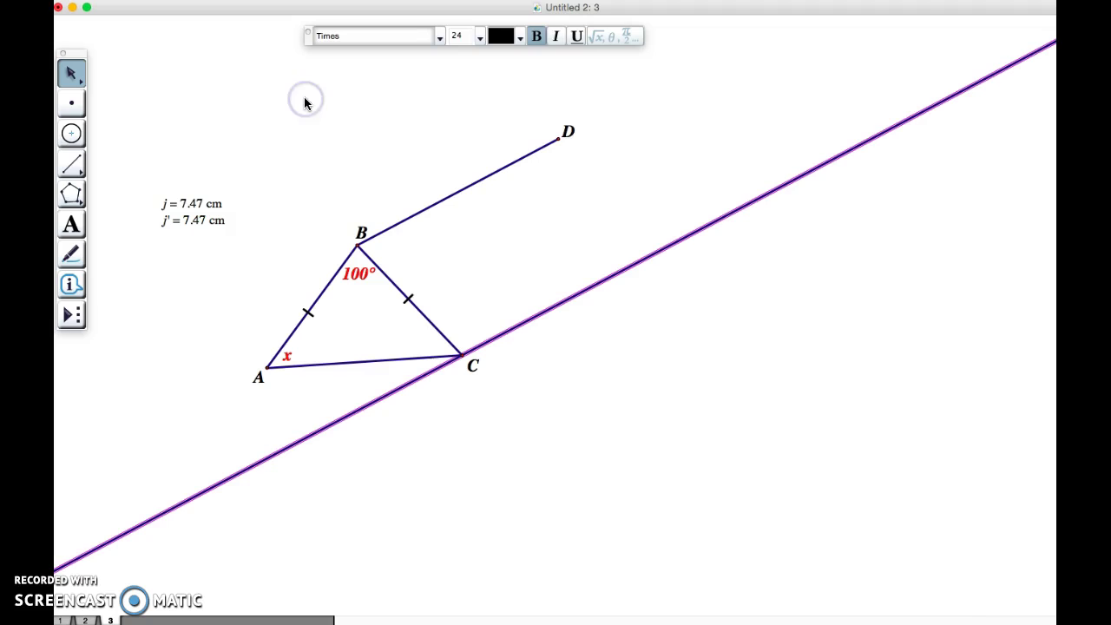
{"action": "left_click", "coordinate": [346, 161]}
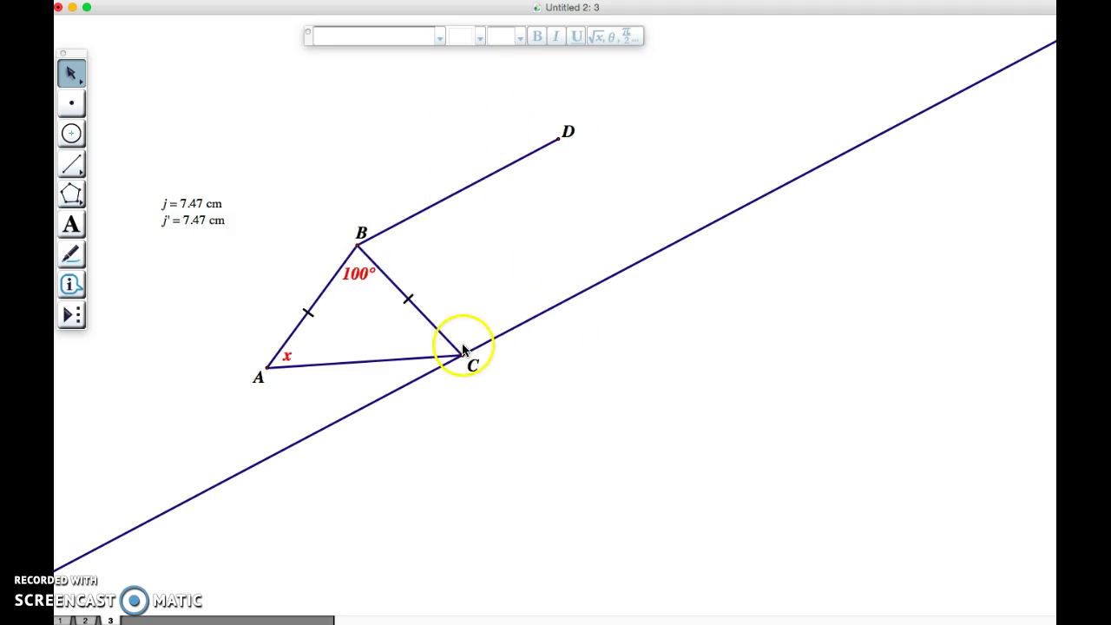
- Nudge point D slightly down-right to adjust BD's slope, then select BC
{"action": "left_click", "coordinate": [560, 139]}
{"action": "mouse_move", "coordinate": [560, 139]}
{"action": "left_mouse_down"}
{"action": "mouse_move", "coordinate": [580, 203]}
{"action": "mouse_move", "coordinate": [562, 154]}
{"action": "mouse_move", "coordinate": [523, 110]}
{"action": "mouse_move", "coordinate": [576, 164]}
{"action": "mouse_move", "coordinate": [558, 145]}
{"action": "left_mouse_up"}
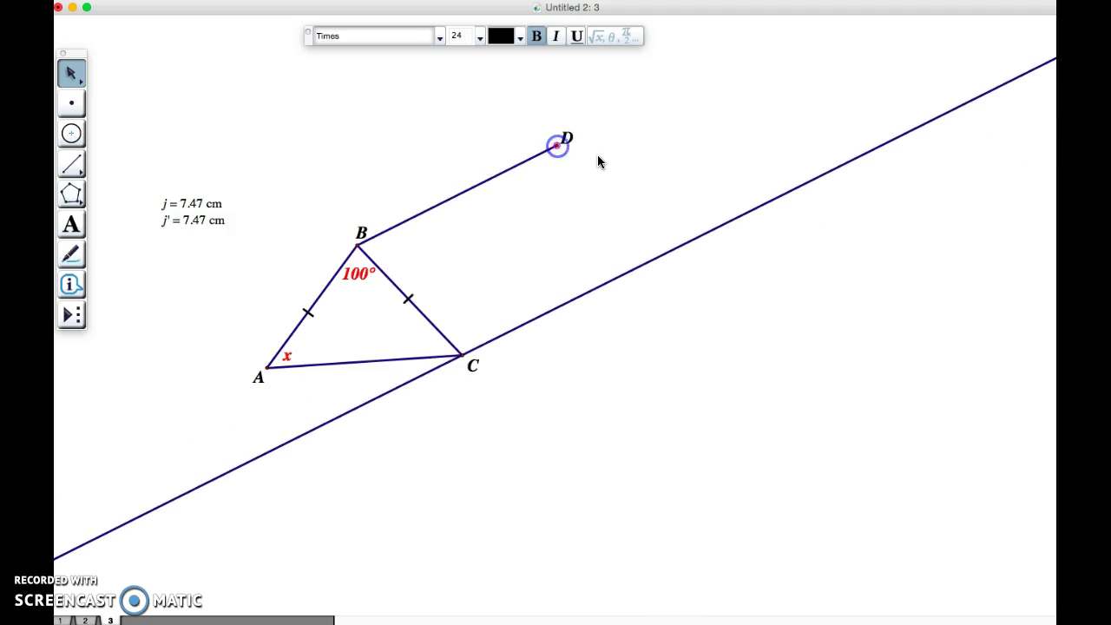
{"action": "left_click", "coordinate": [601, 157]}
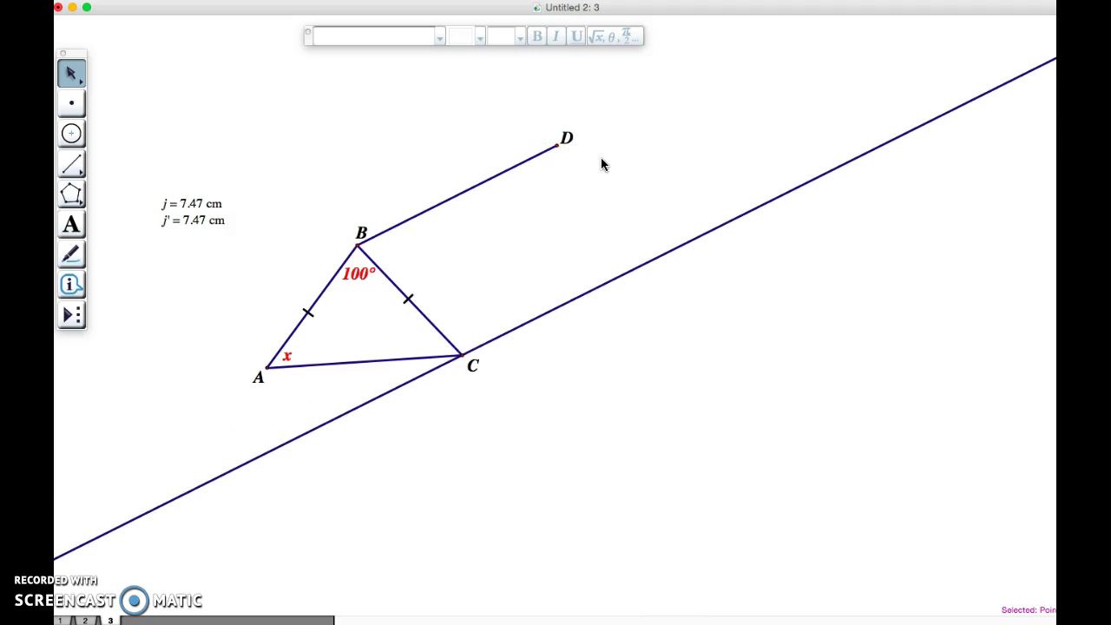
{"action": "left_click", "coordinate": [616, 260]}
{"action": "left_click", "coordinate": [364, 101]}
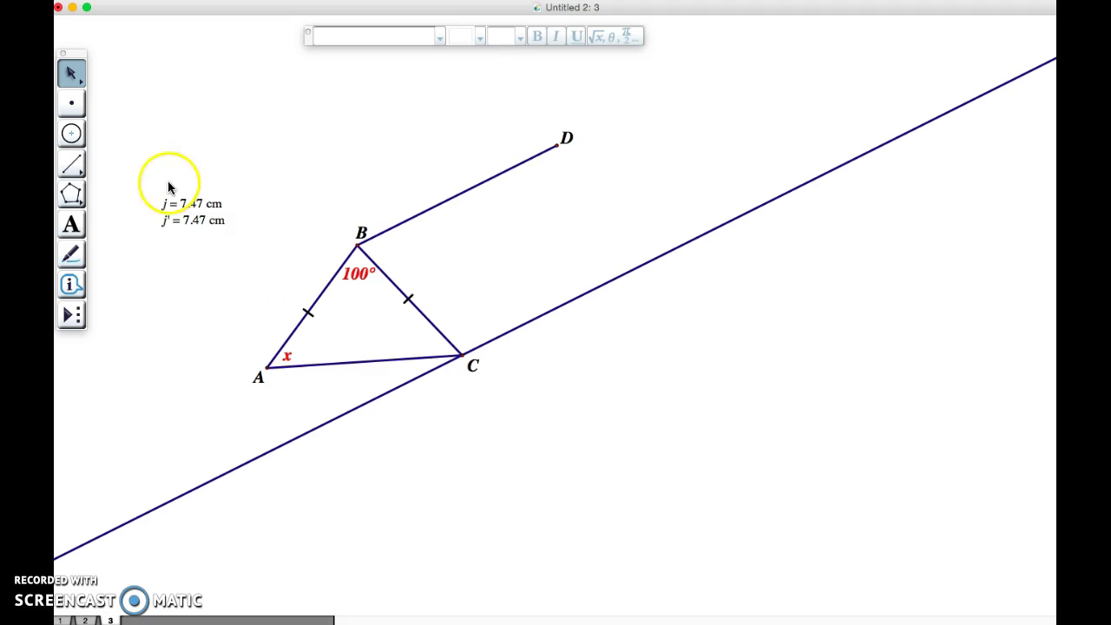
{"action": "left_click", "coordinate": [402, 289]}
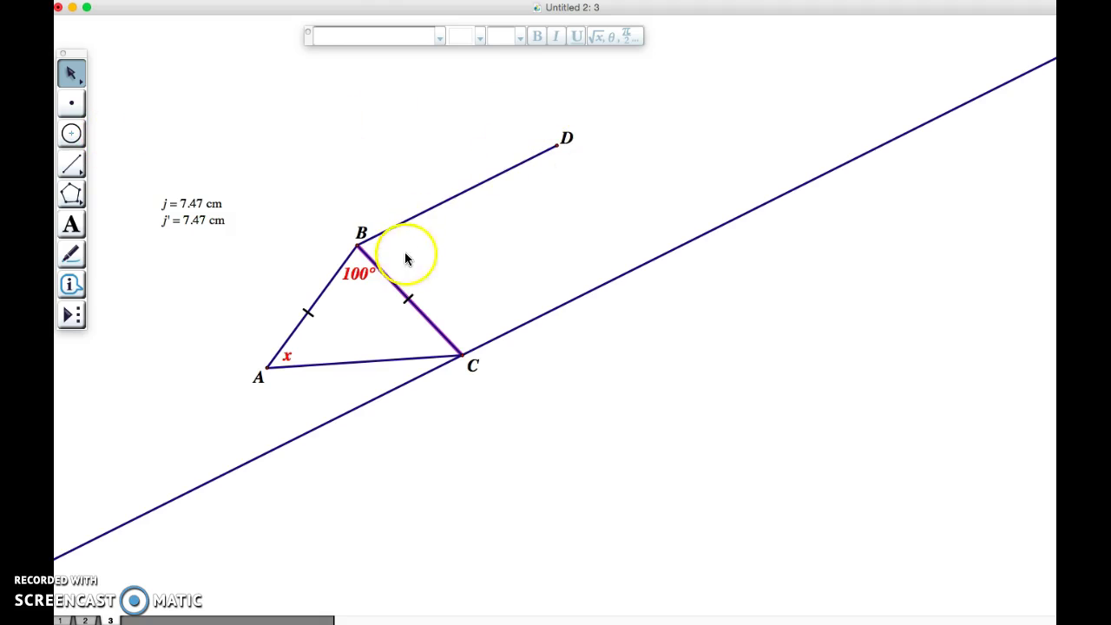
- Construct a line through point D parallel to side BC
{"action": "left_click", "coordinate": [560, 145]}
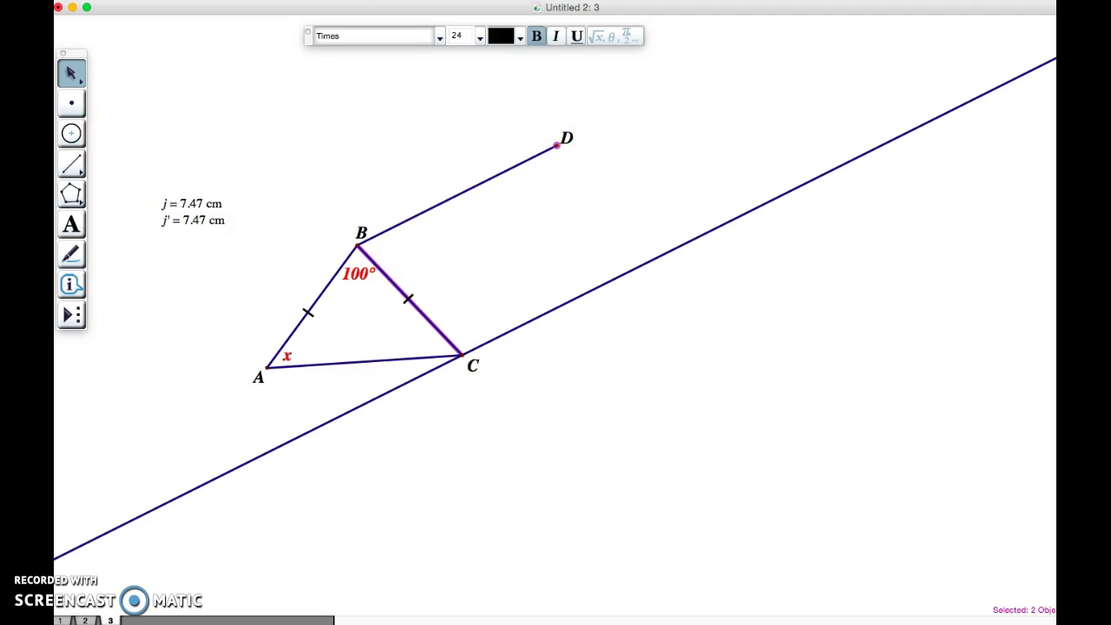
{"action": "left_click", "coordinate": [310, 101]}
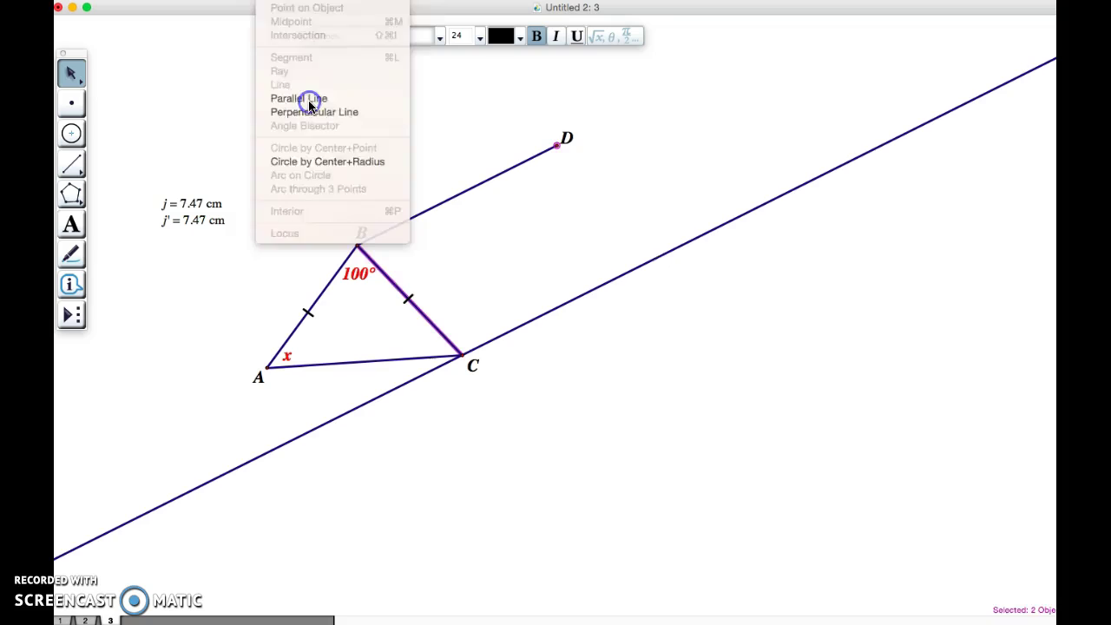
{"action": "left_click", "coordinate": [160, 109]}
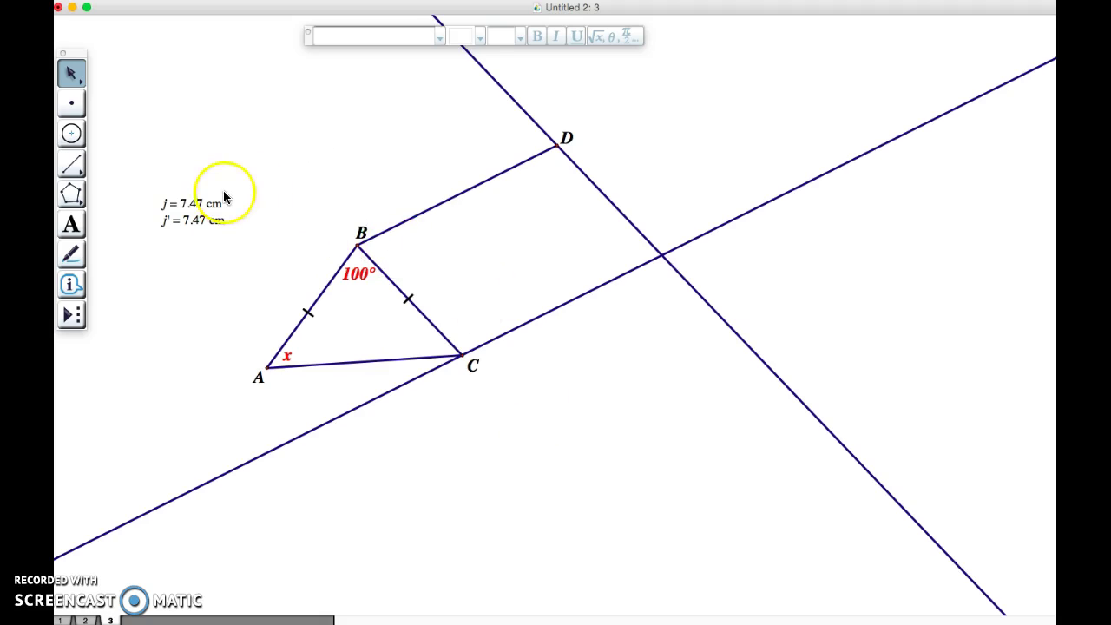
- Draw segments from D and from C to the intersection of the two parallel lines
{"action": "left_click", "coordinate": [71, 166]}
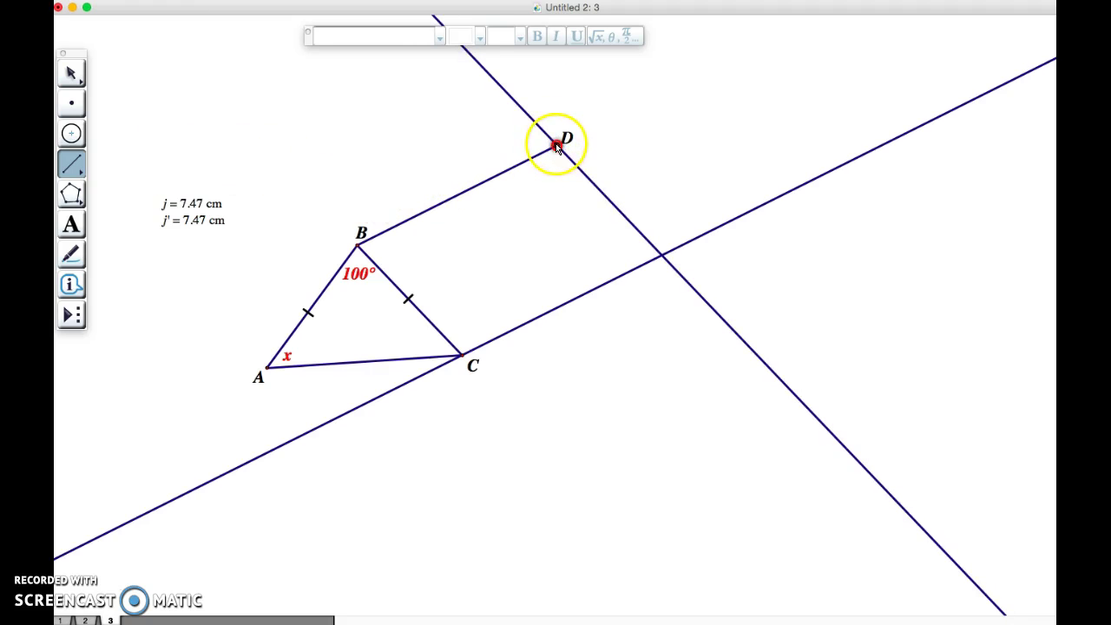
{"action": "left_click", "coordinate": [662, 256]}
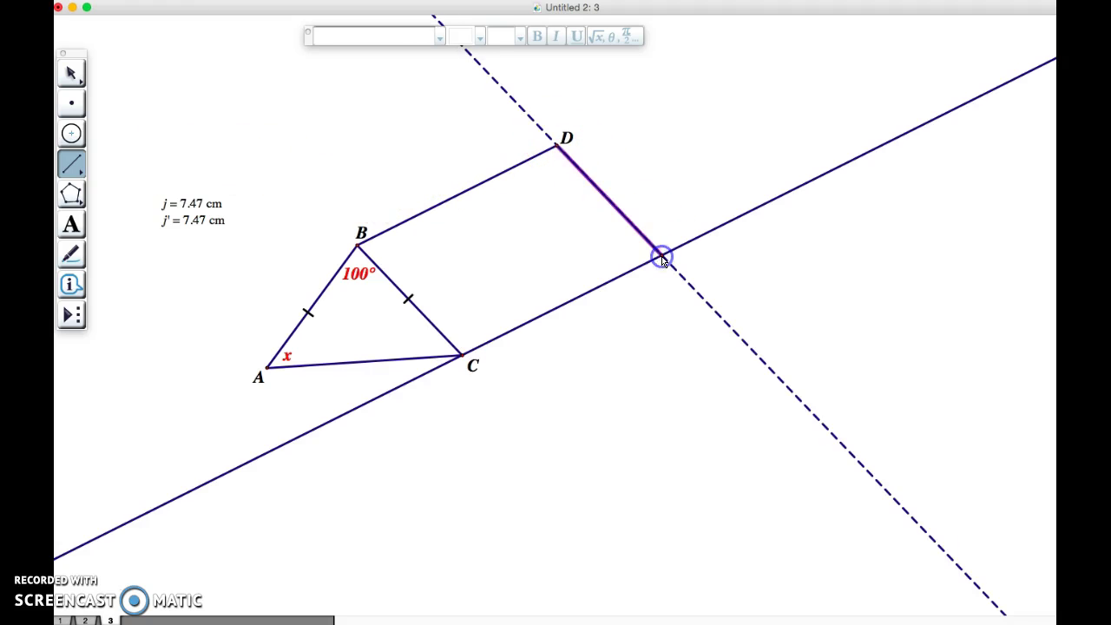
{"action": "left_click", "coordinate": [463, 354]}
{"action": "left_click", "coordinate": [75, 73]}
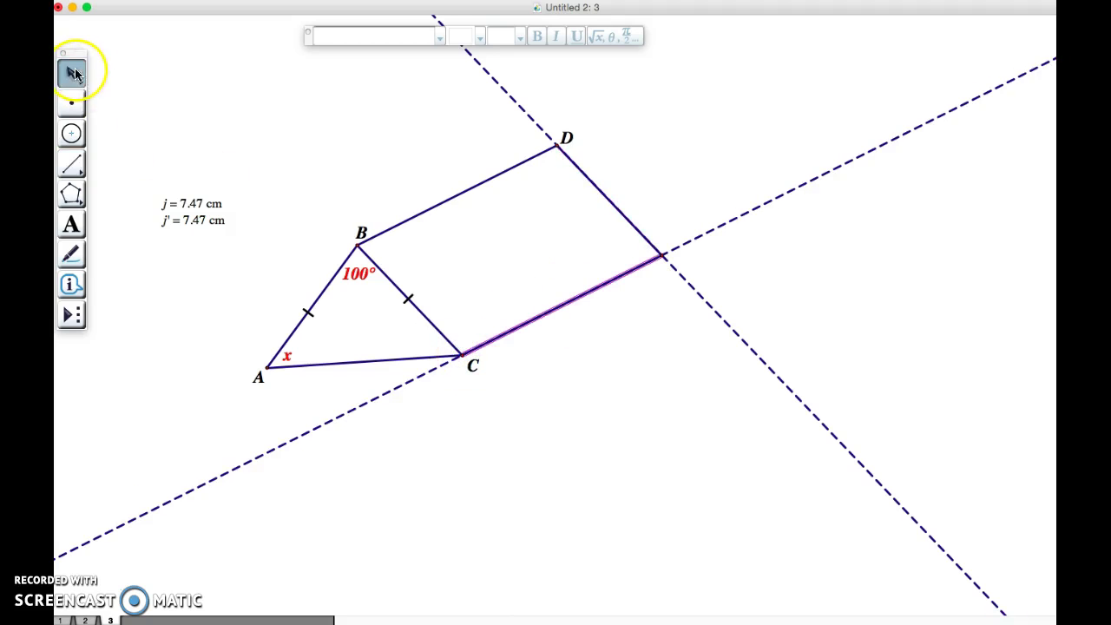
{"action": "left_click", "coordinate": [391, 143]}
- Hide the two dashed parallel construction lines through D and C
{"action": "left_click", "coordinate": [498, 84]}
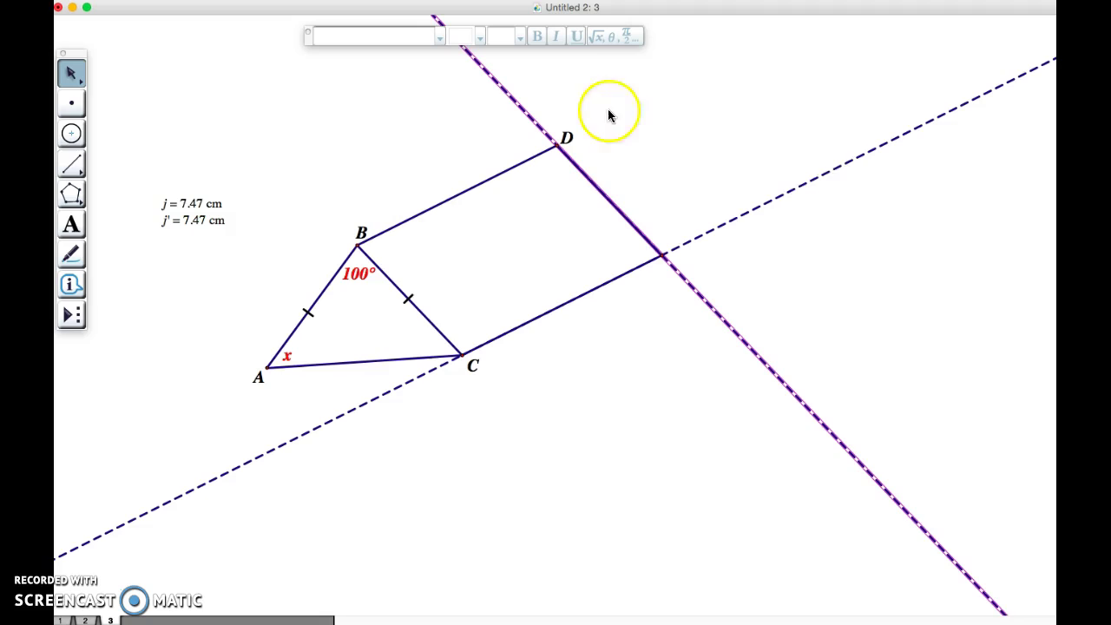
{"action": "left_click", "coordinate": [814, 179]}
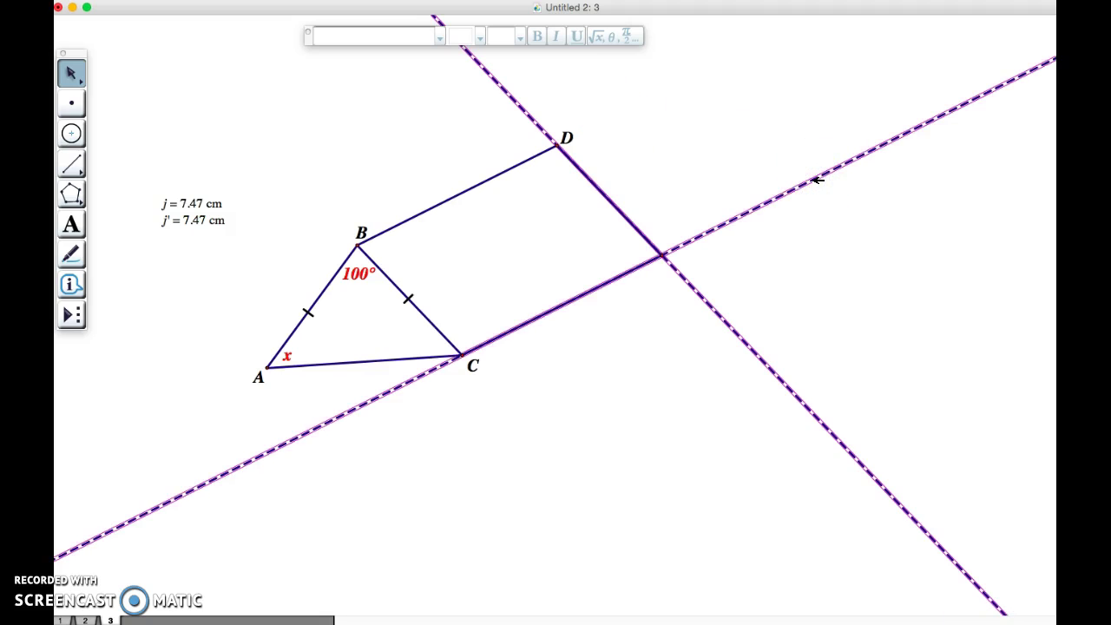
{"action": "left_click", "coordinate": [428, 20]}
{"action": "left_click", "coordinate": [239, 0]}
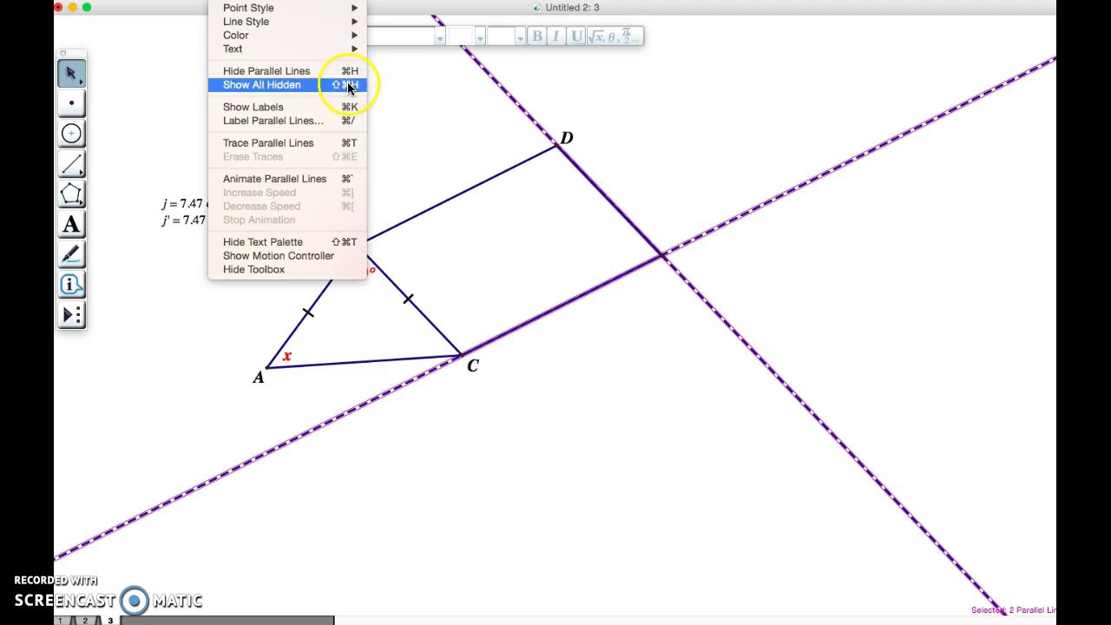
{"action": "key", "text": "Escape"}
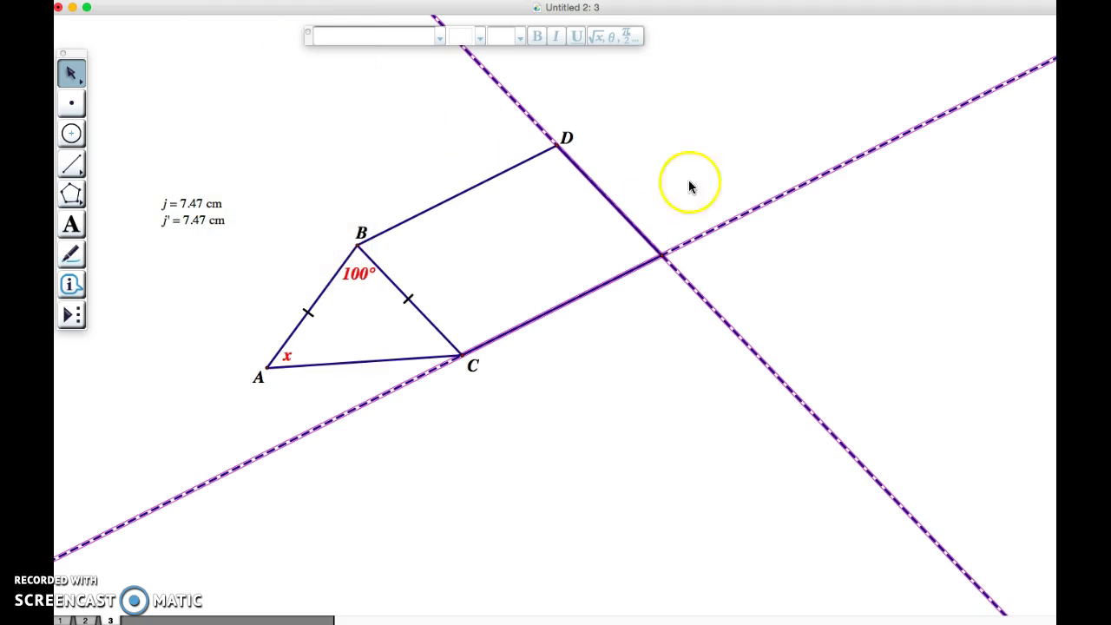
{"action": "key", "text": "super+h"}
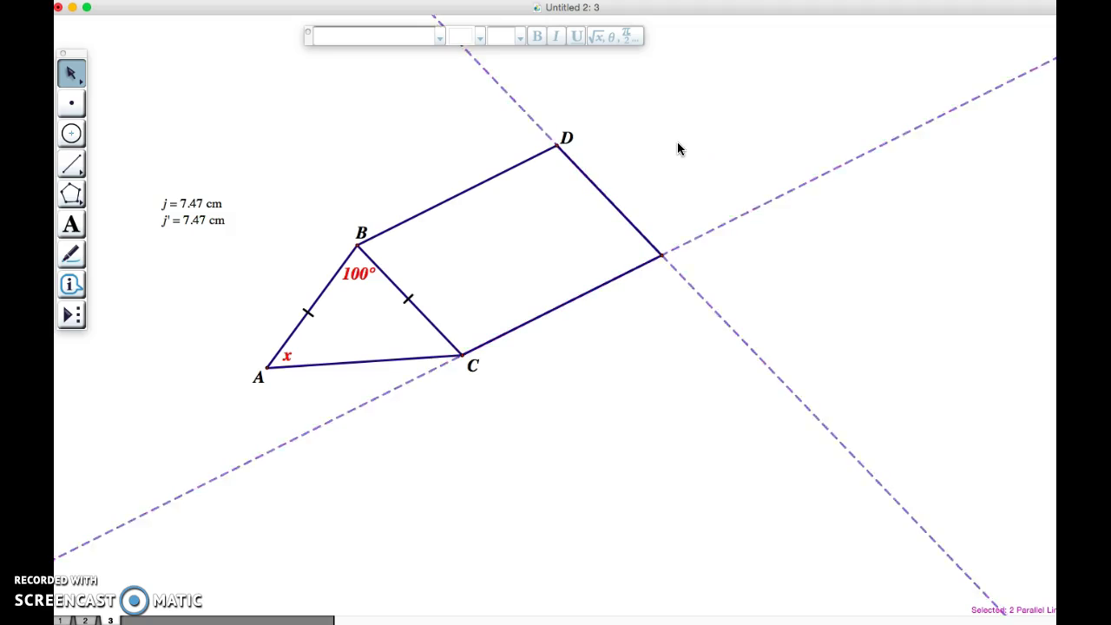
- Label the fourth vertex E and add a tick mark on side BD
{"action": "left_click", "coordinate": [72, 224]}
{"action": "left_click", "coordinate": [661, 259]}
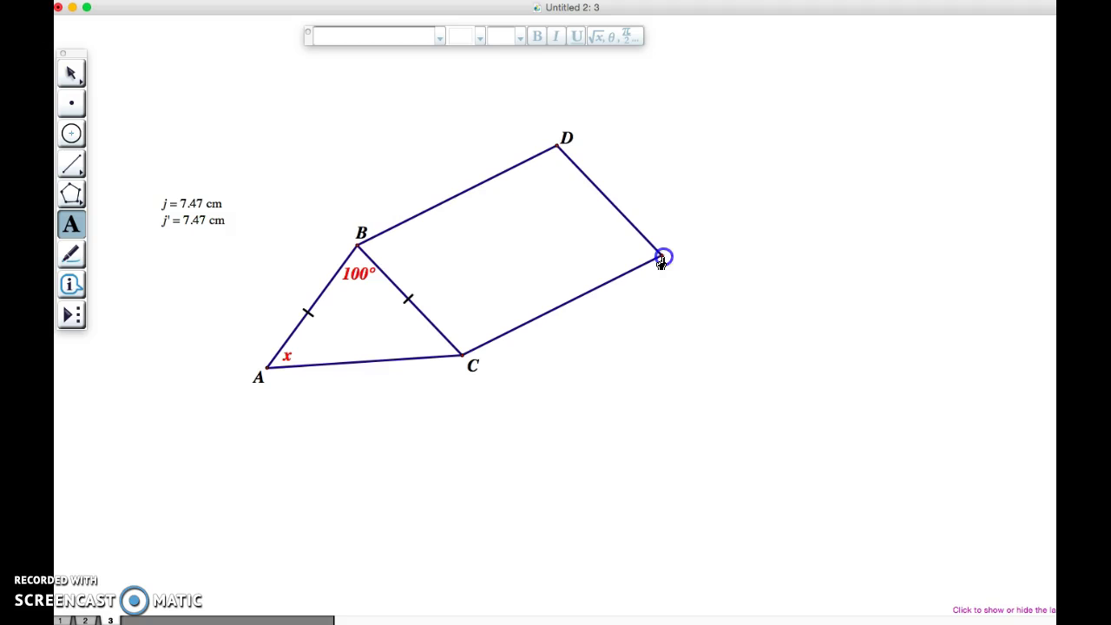
{"action": "left_click", "coordinate": [71, 73]}
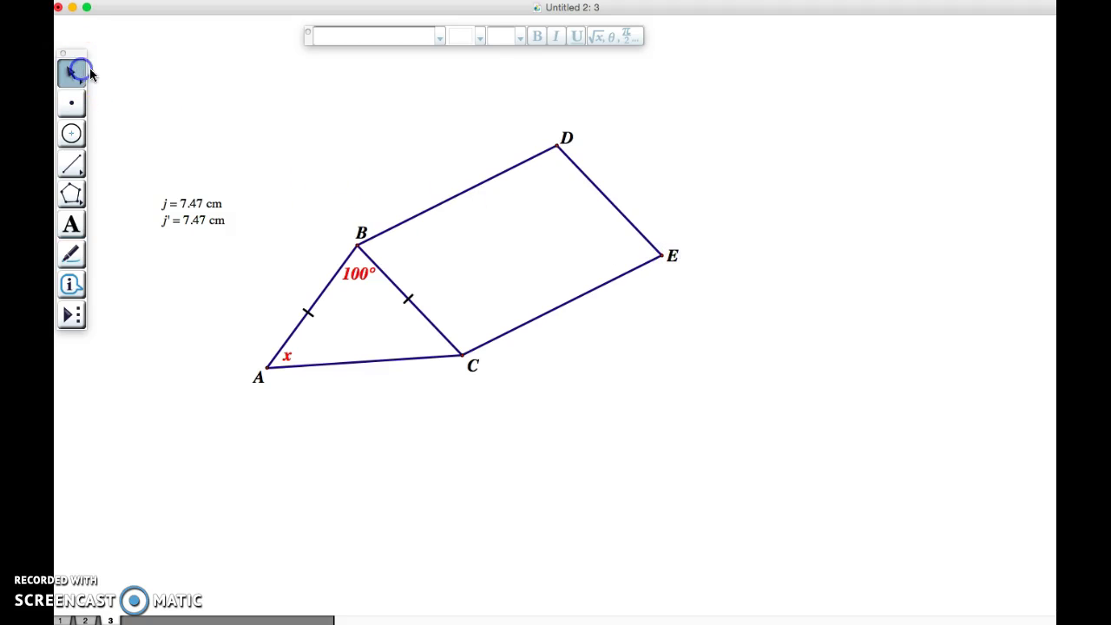
{"action": "left_click", "coordinate": [71, 253]}
{"action": "left_click_drag", "start_coordinate": [526, 186], "coordinate": [467, 192]}
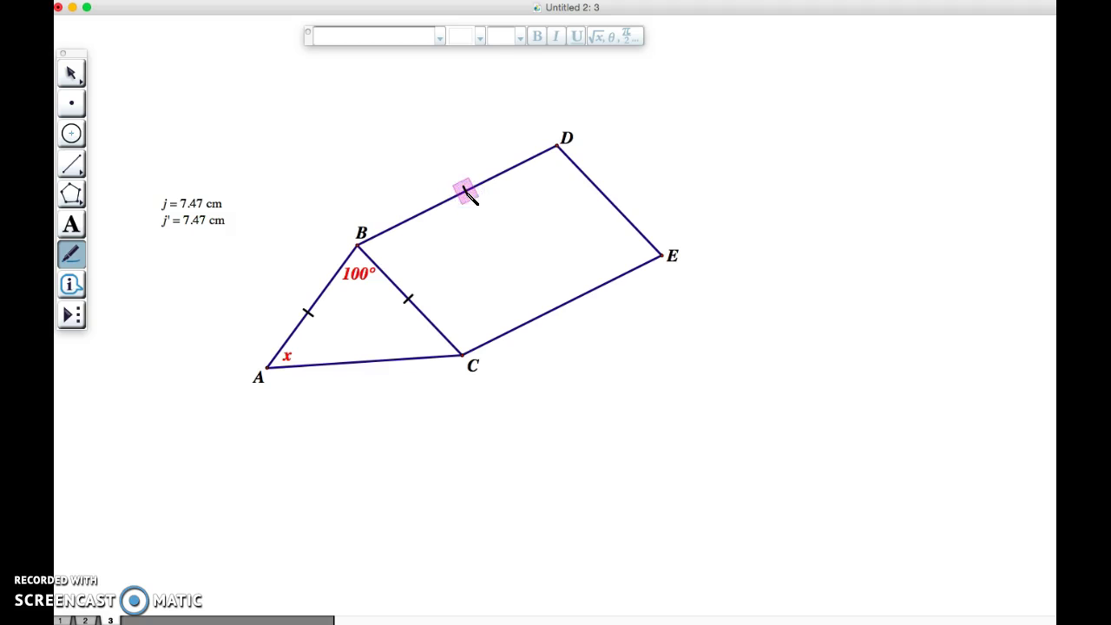
- Turn BD's tick into an open arrow and add a matching single arrow on CE
{"action": "right_click", "coordinate": [465, 193]}
{"action": "left_click", "coordinate": [486, 213]}
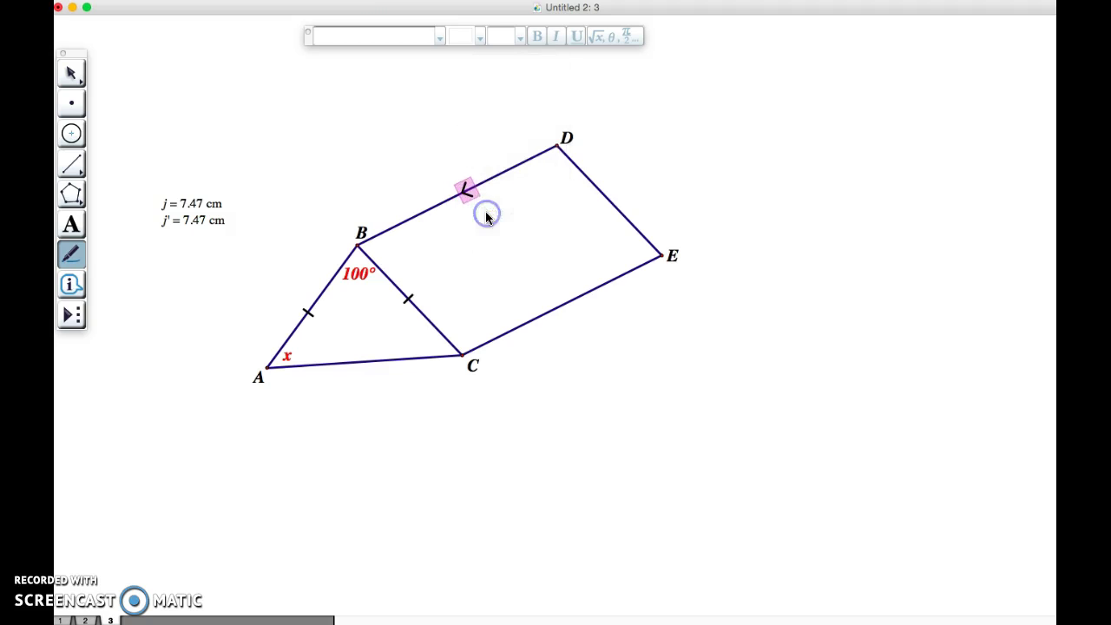
{"action": "left_click_drag", "start_coordinate": [553, 329], "coordinate": [557, 311]}
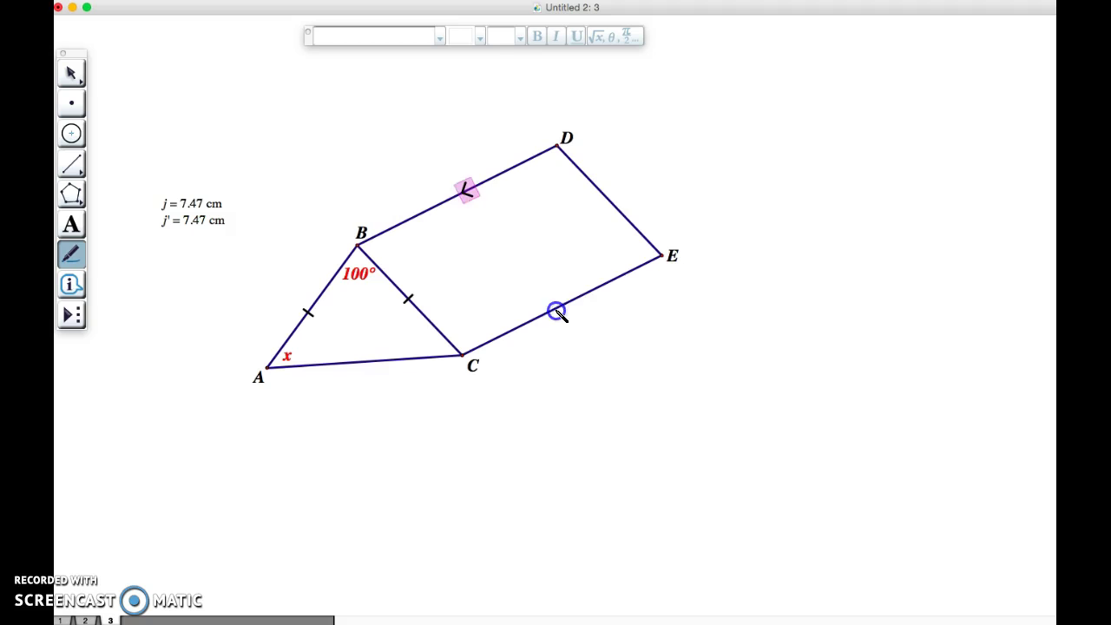
{"action": "right_click", "coordinate": [557, 311]}
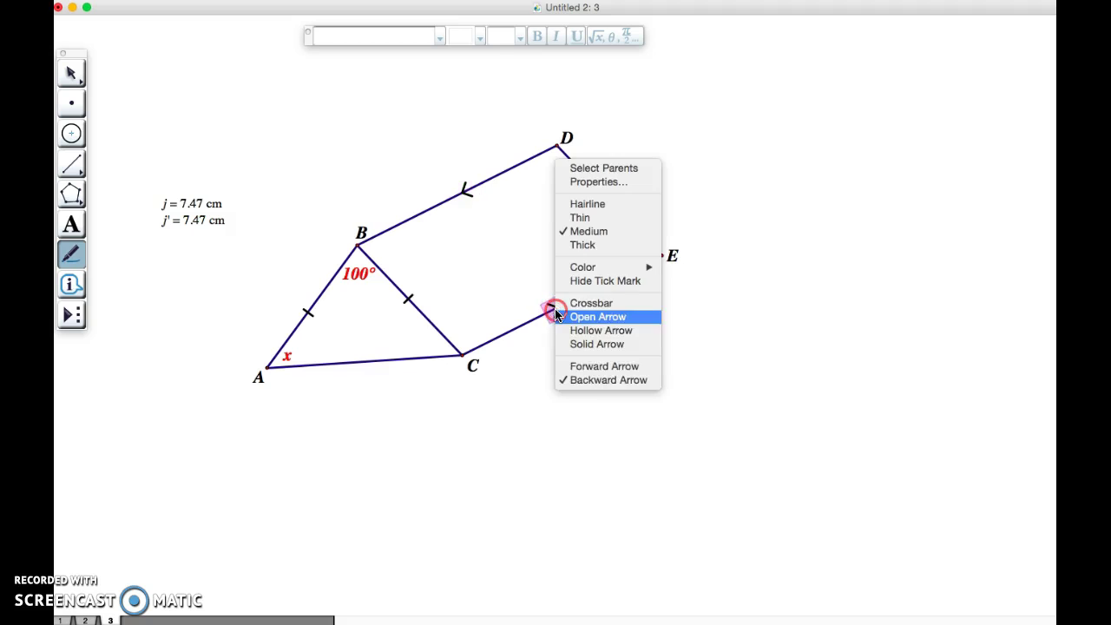
{"action": "left_click", "coordinate": [589, 371]}
- Add double parallel arrows on DE and BC, pointing the same direction
{"action": "left_click_drag", "start_coordinate": [597, 186], "coordinate": [605, 196]}
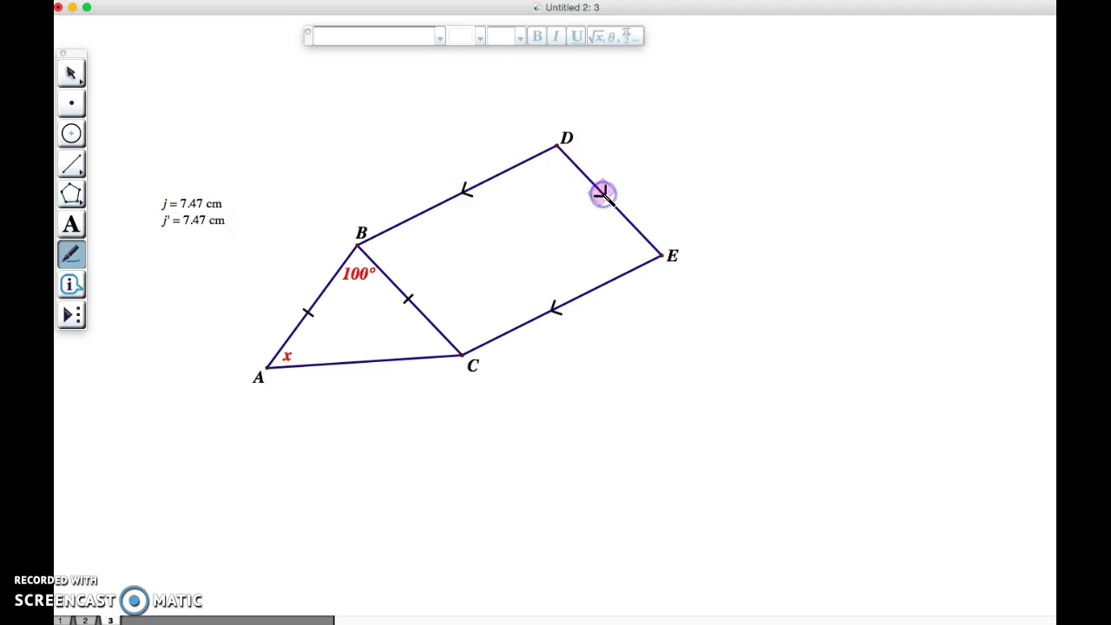
{"action": "left_click", "coordinate": [397, 291]}
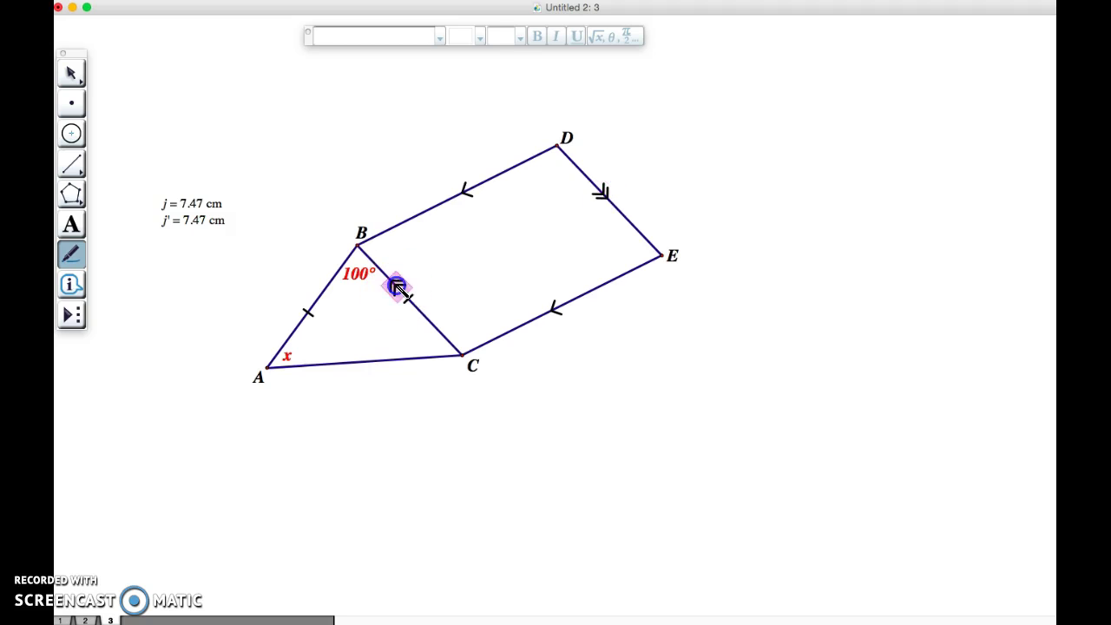
{"action": "right_click", "coordinate": [397, 290]}
{"action": "left_click", "coordinate": [430, 355]}
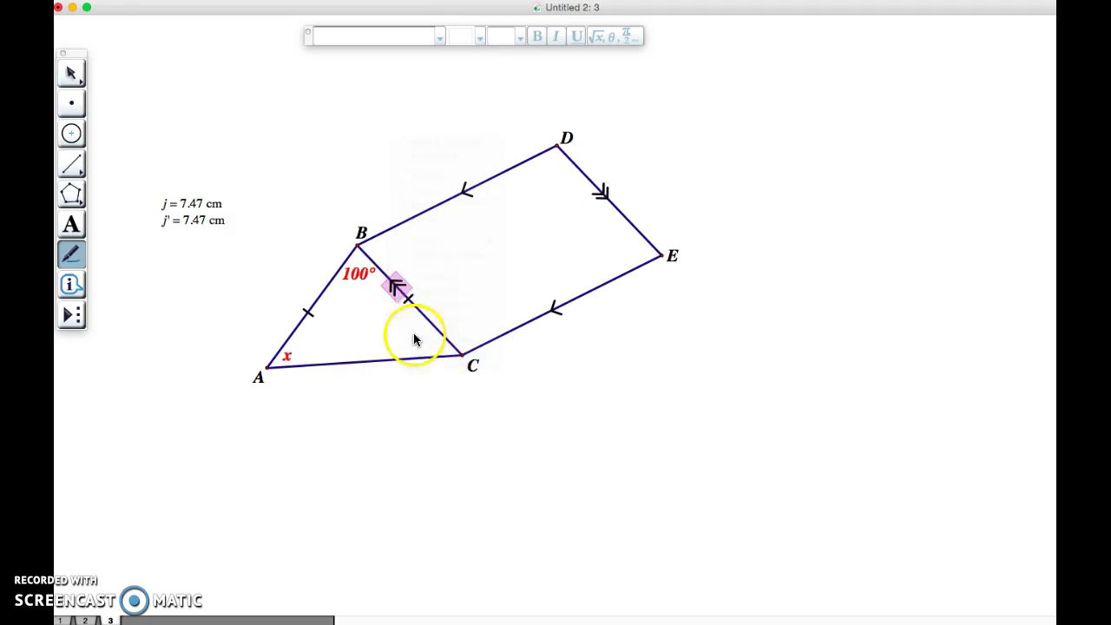
{"action": "left_click", "coordinate": [71, 73]}
{"action": "left_click", "coordinate": [364, 148]}
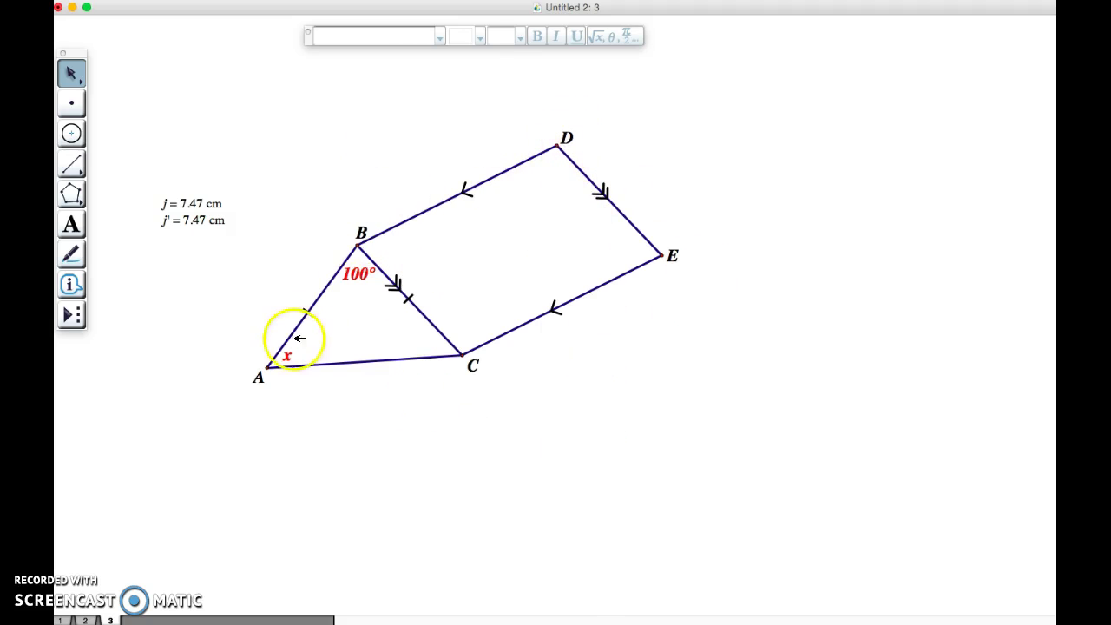
- Drag vertex A to a new spot, leaving equal sides j and j' at 7.26 cm
{"action": "left_click_drag", "start_coordinate": [270, 367], "coordinate": [309, 222]}
{"action": "left_click_drag", "start_coordinate": [257, 272], "coordinate": [270, 363]}
{"action": "left_click", "coordinate": [382, 428]}
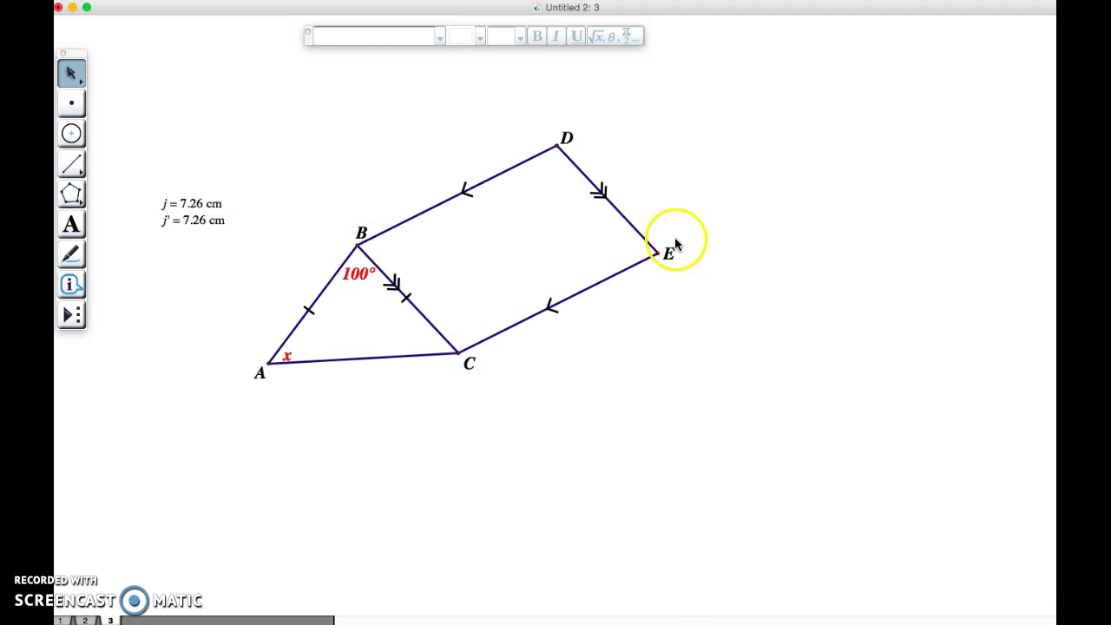
- Select BC, C and CE, then construct the angle bisector of angle BCE
{"action": "left_click", "coordinate": [429, 316]}
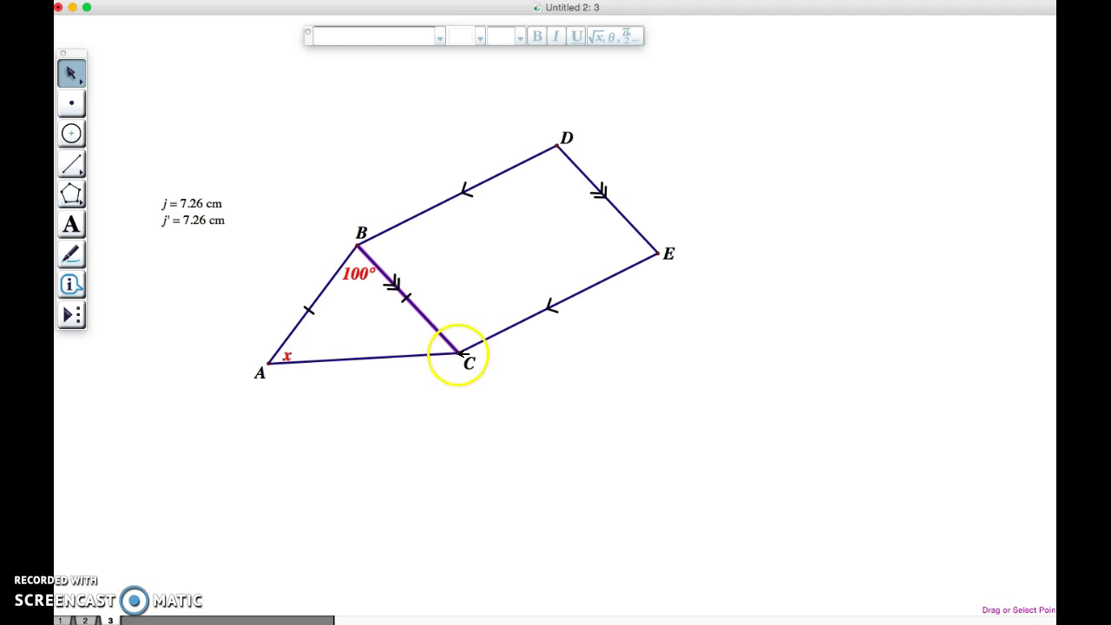
{"action": "left_click", "coordinate": [460, 353]}
{"action": "left_click", "coordinate": [484, 340]}
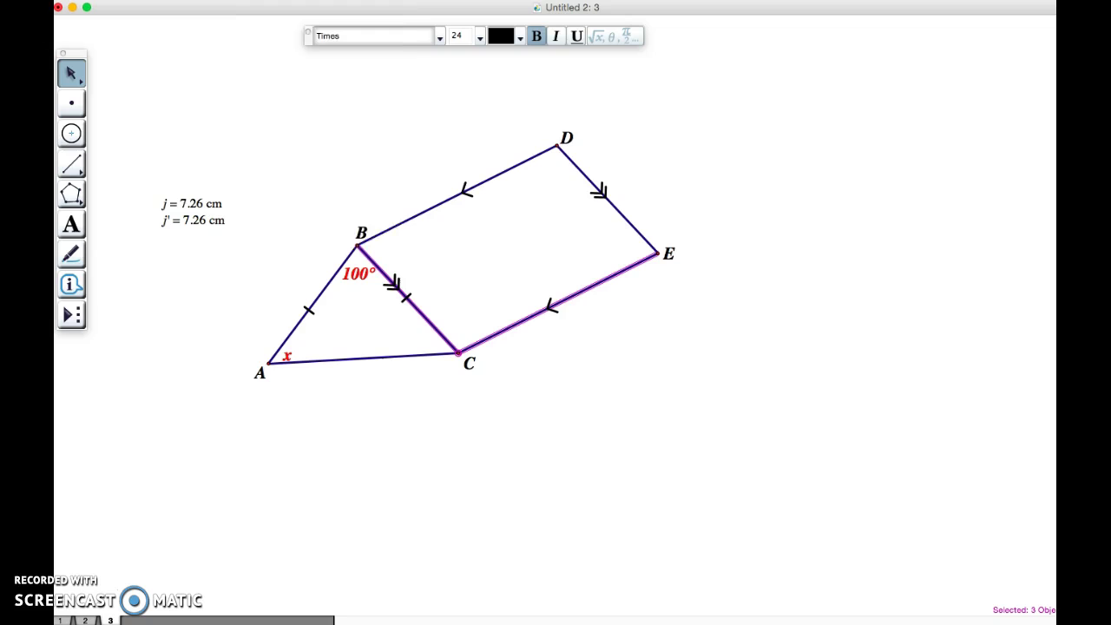
{"action": "left_click", "coordinate": [282, 0]}
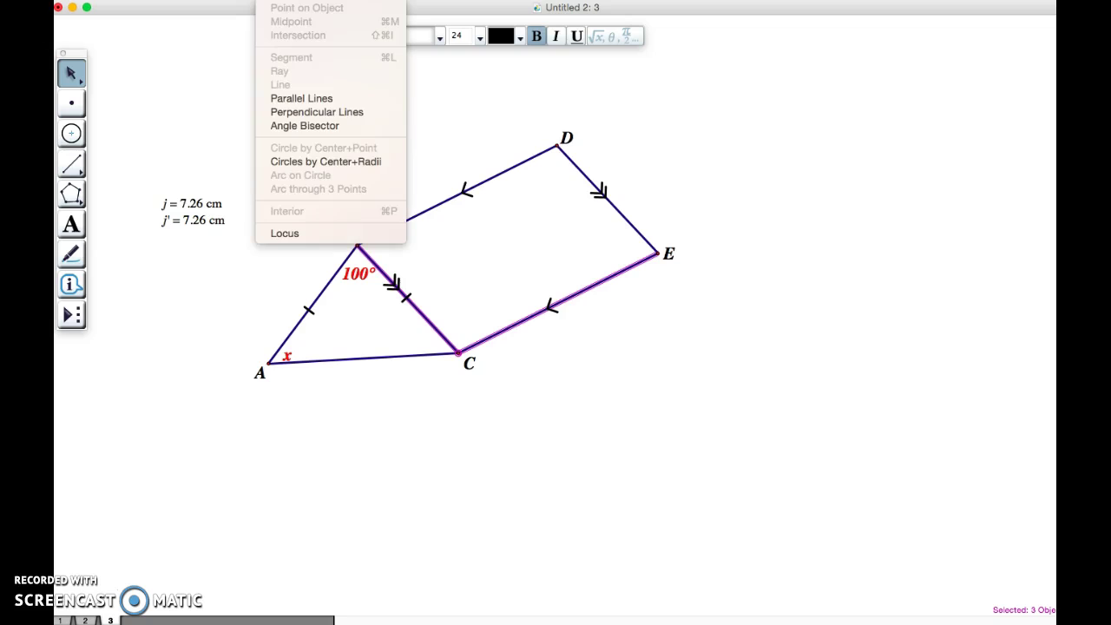
{"action": "left_click", "coordinate": [303, 126]}
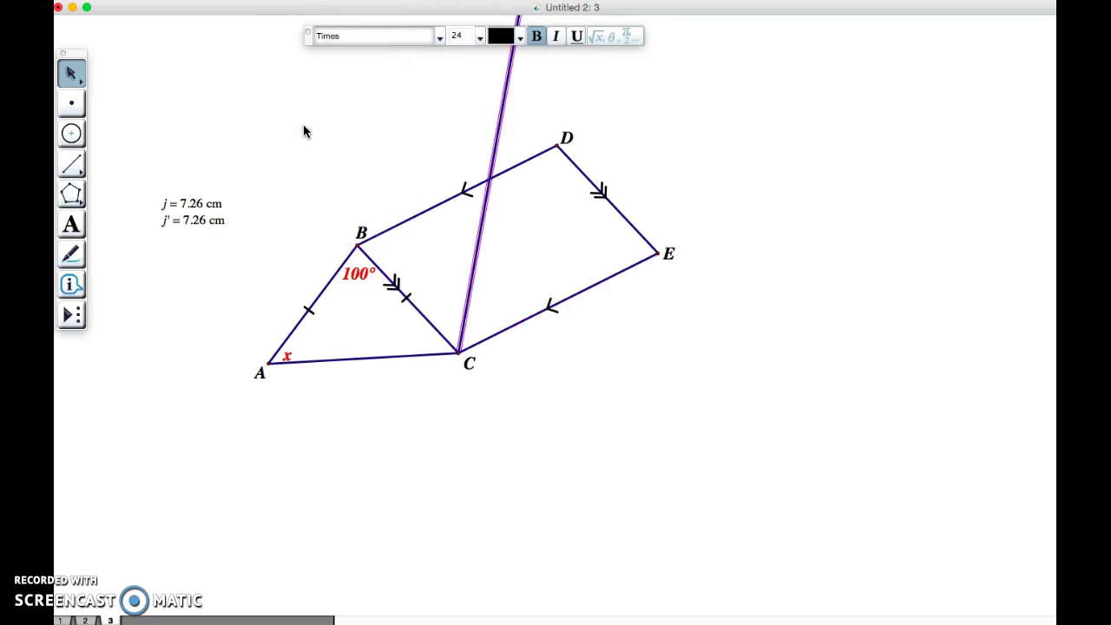
{"action": "left_click", "coordinate": [337, 145]}
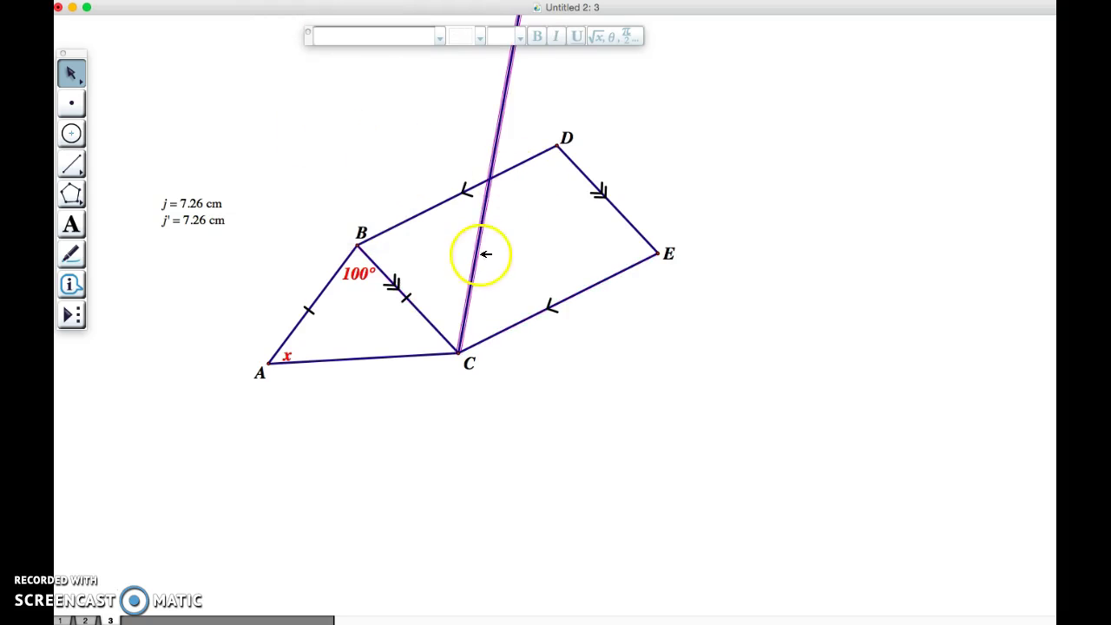
- Draw a segment from C to where the bisector ray crosses side BD
{"action": "left_click", "coordinate": [246, 105]}
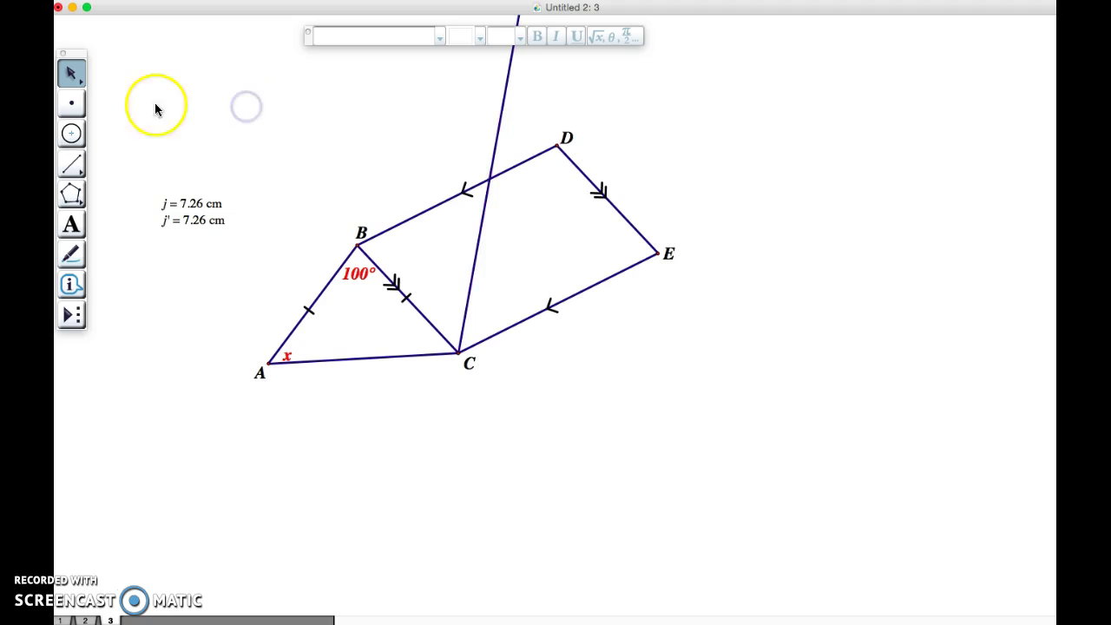
{"action": "left_click", "coordinate": [74, 166]}
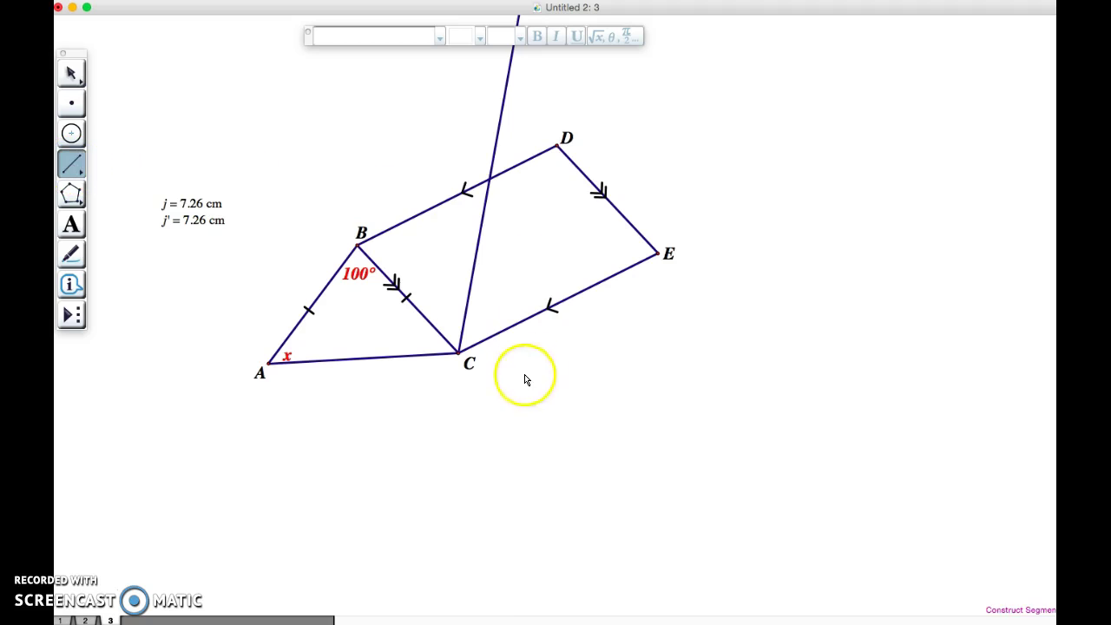
{"action": "left_click_drag", "start_coordinate": [459, 354], "coordinate": [490, 180]}
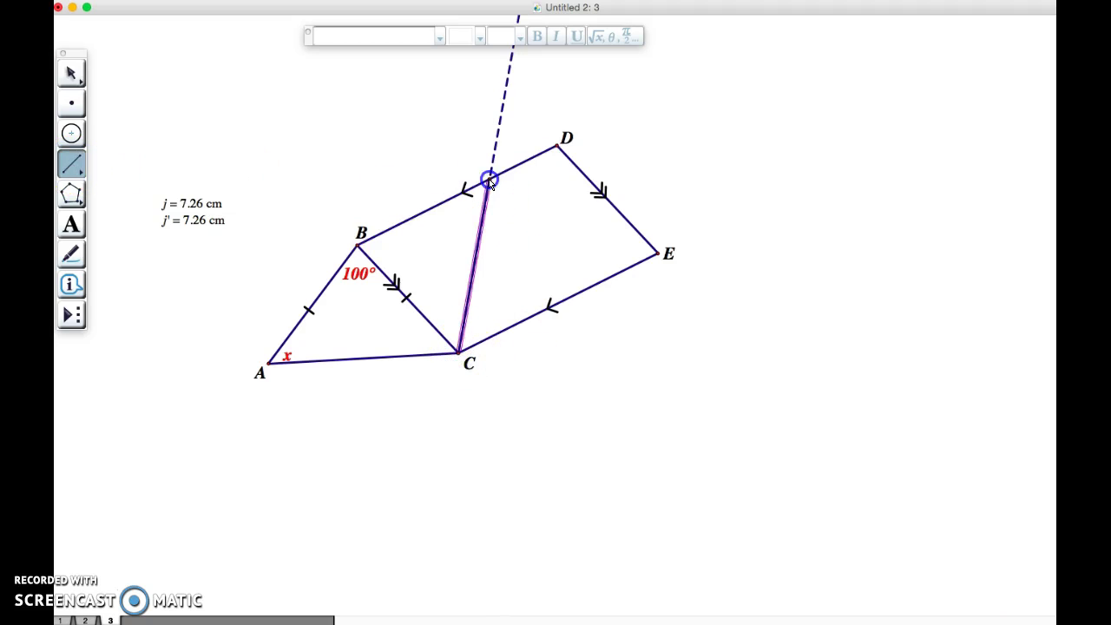
{"action": "left_click", "coordinate": [71, 73]}
{"action": "left_click", "coordinate": [369, 150]}
- Hide the dashed bisector ray and label the crossing point on BD as F
{"action": "left_click", "coordinate": [503, 99]}
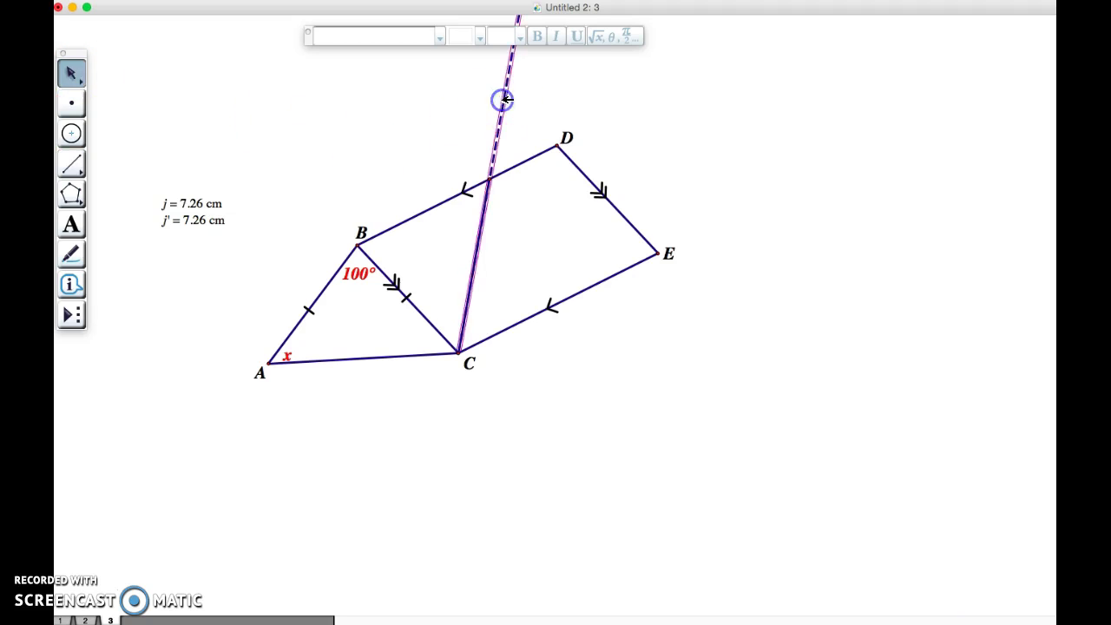
{"action": "key", "text": "super+h"}
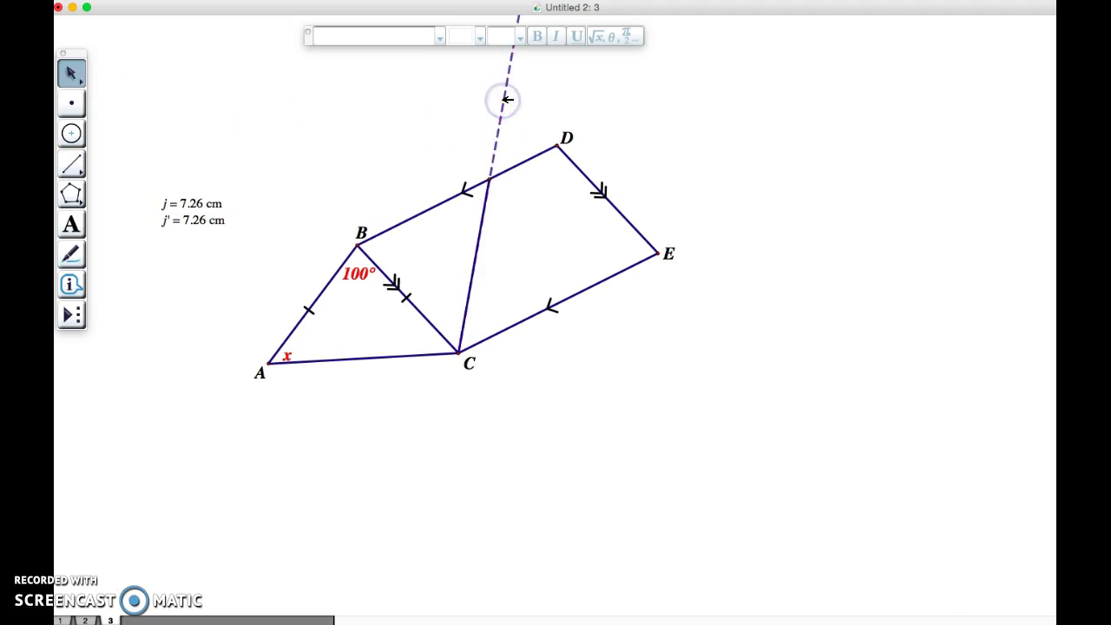
{"action": "left_click", "coordinate": [71, 225]}
{"action": "left_click", "coordinate": [489, 180]}
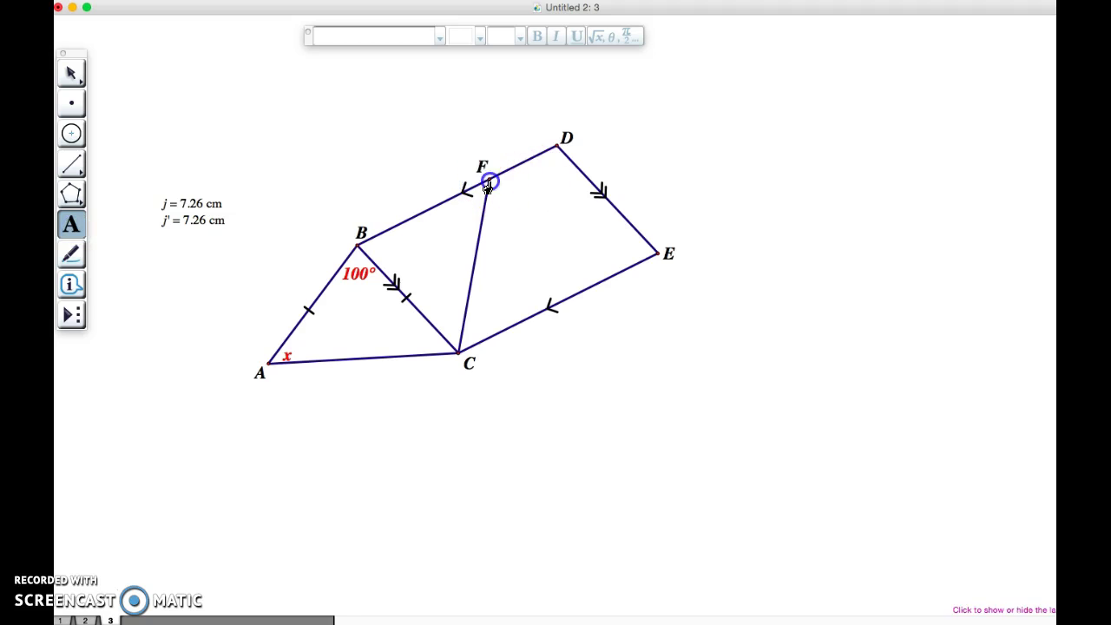
{"action": "left_click", "coordinate": [71, 74]}
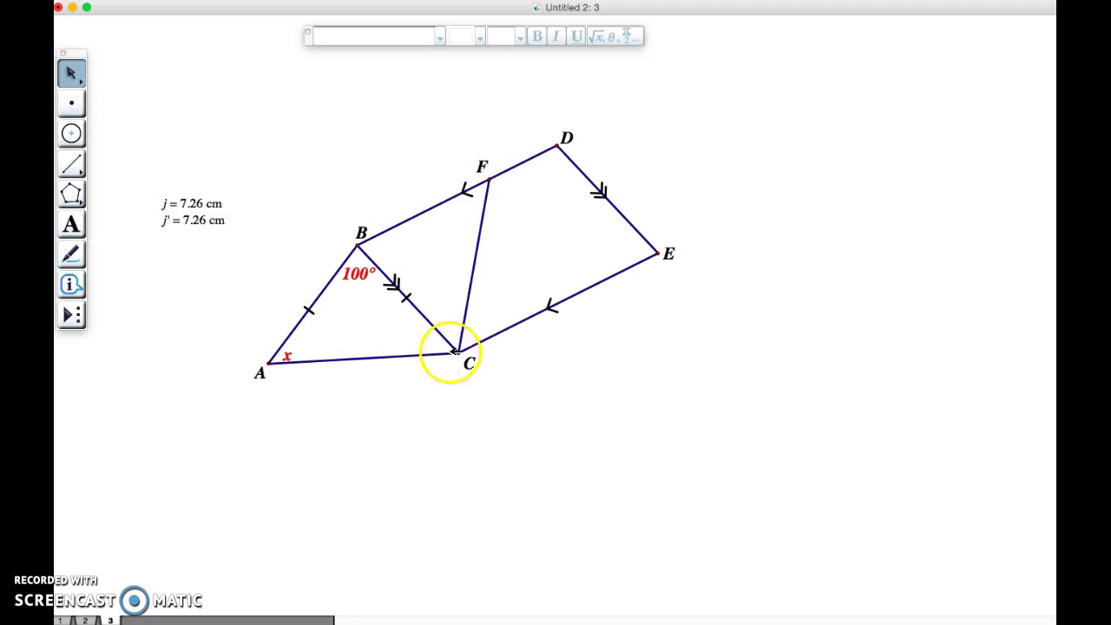
- Draw an angle mark at vertex C inside angle FCE
{"action": "left_click", "coordinate": [73, 255]}
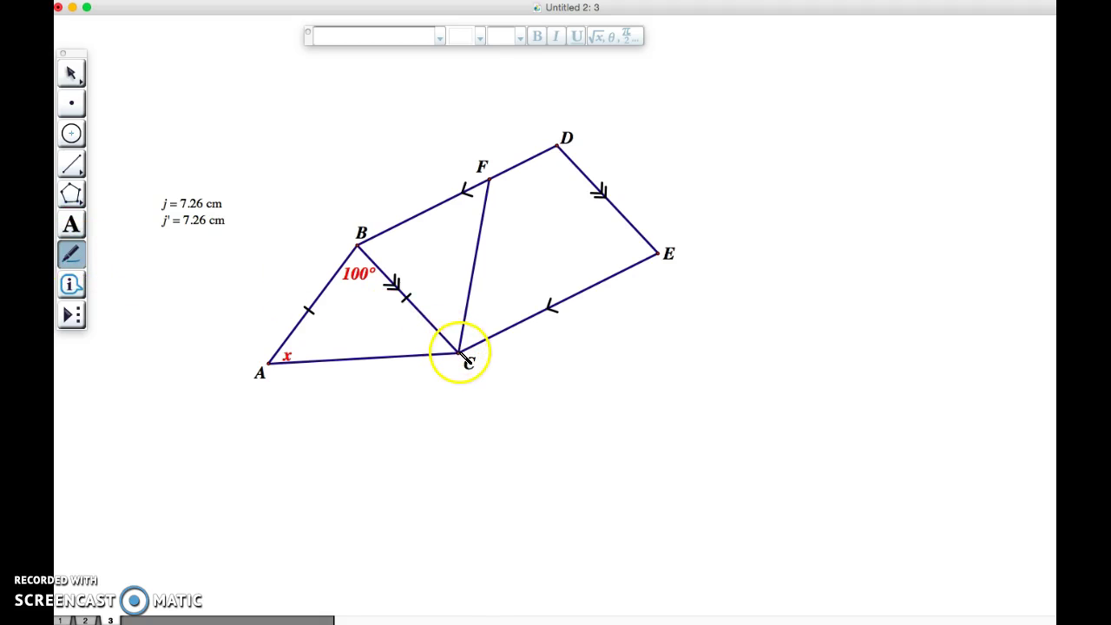
{"action": "left_click_drag", "start_coordinate": [458, 352], "coordinate": [468, 343]}
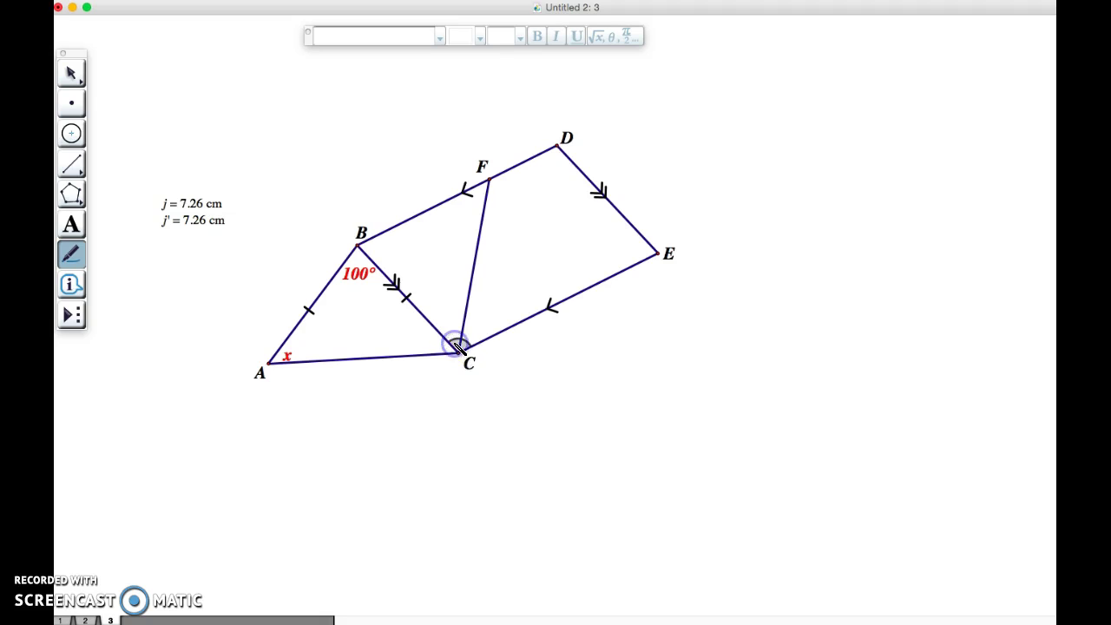
{"action": "left_click", "coordinate": [74, 72]}
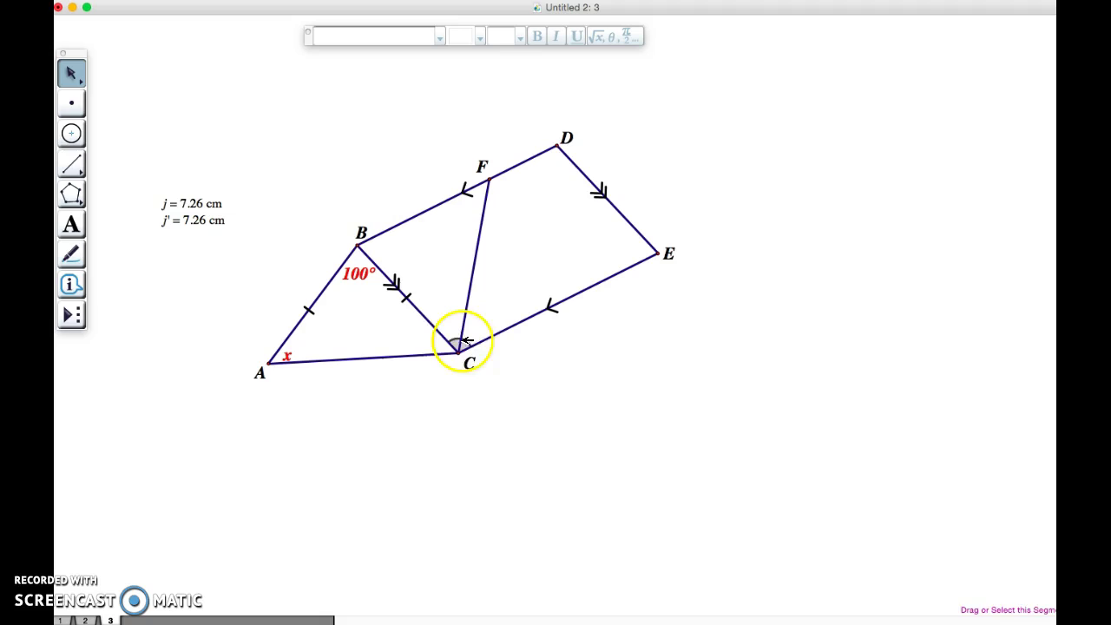